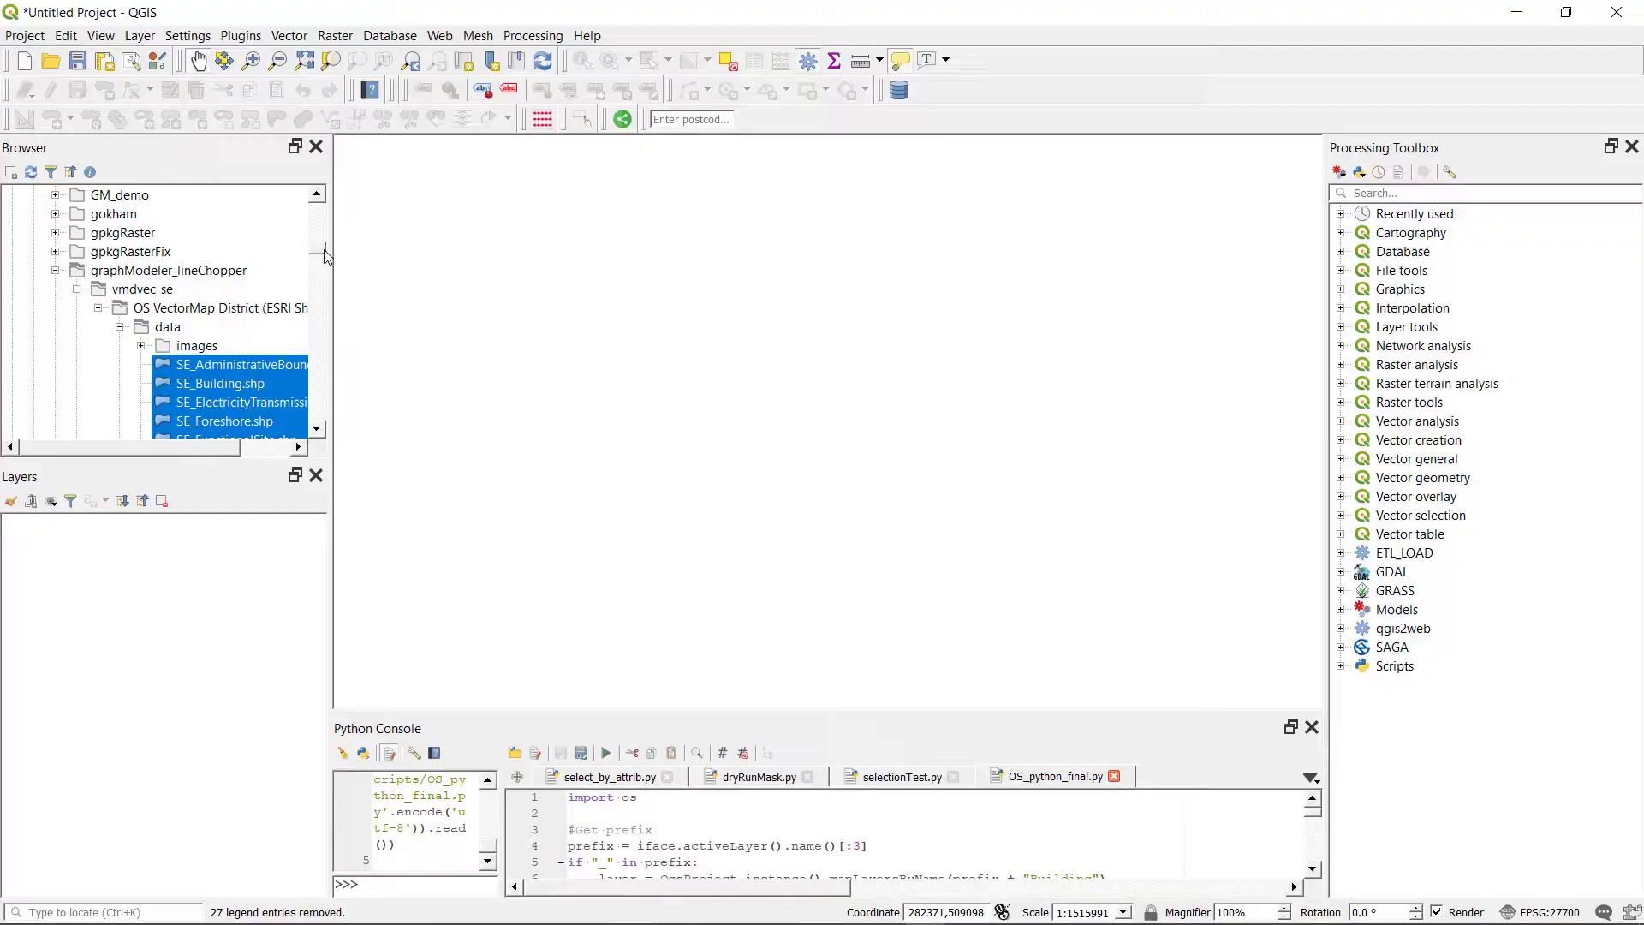
Scroll the Browser panel down to the OS VectorMap District shapefiles in the data folder.
{"action": "scroll", "coordinate": [321, 263], "scroll_direction": "down", "scroll_amount": 5}
Add the selected SE_ shapefiles as layers and style them with OS_python_final.py.
{"action": "scroll", "coordinate": [320, 263], "scroll_direction": "up", "scroll_amount": 5}
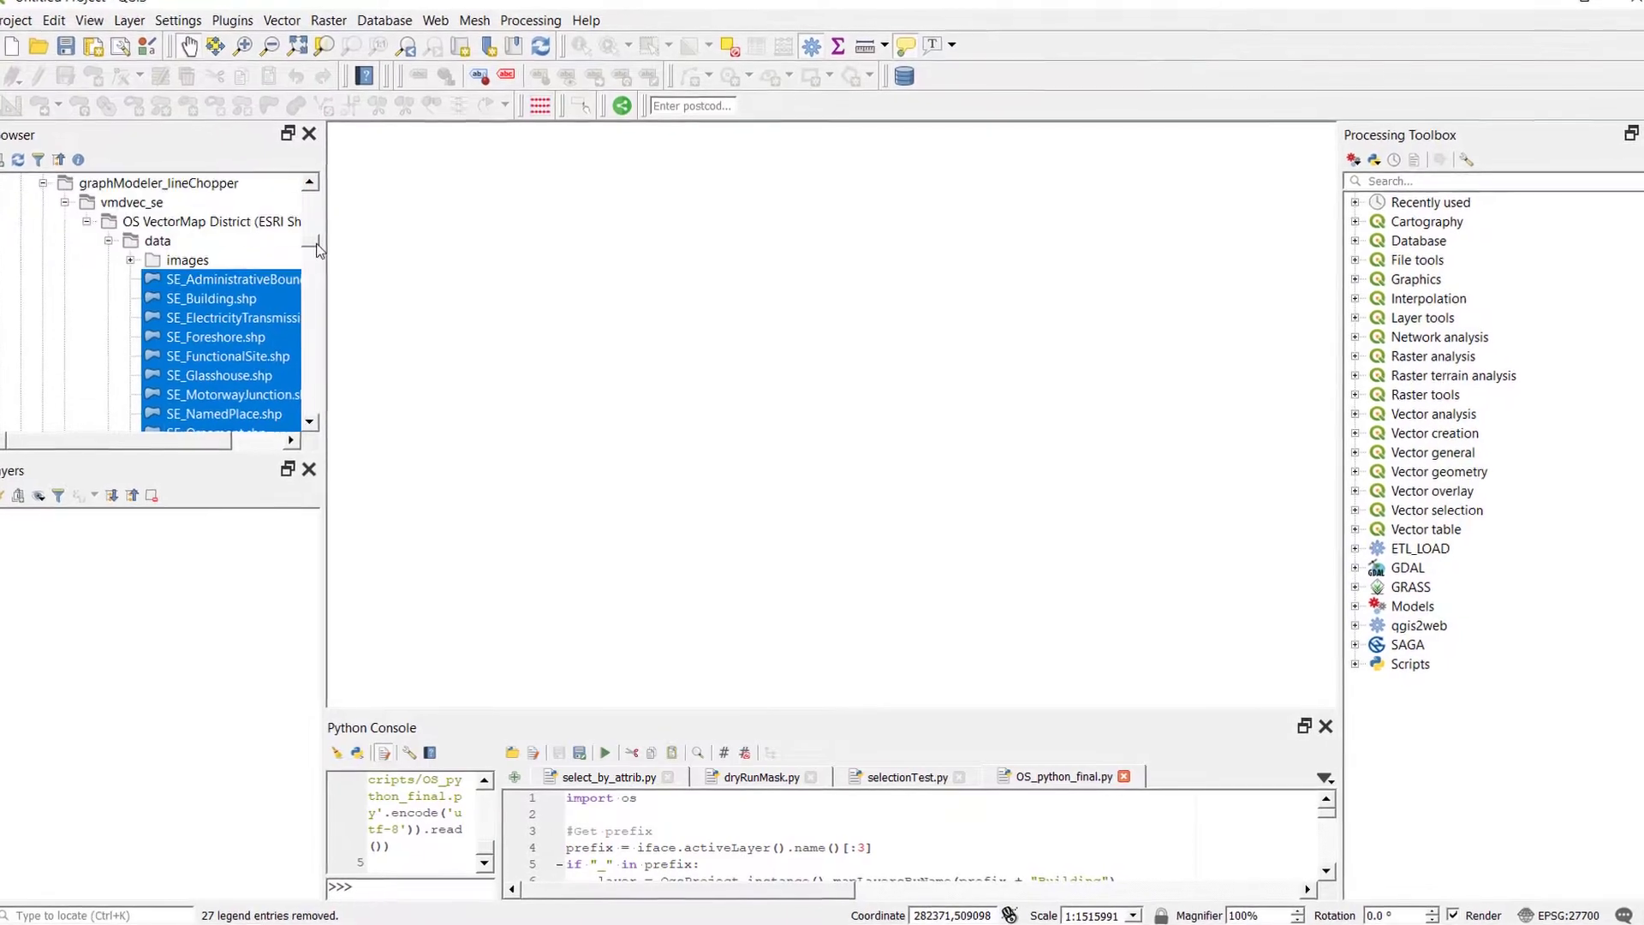
{"action": "left_click_drag", "start_coordinate": [172, 293], "coordinate": [71, 686]}
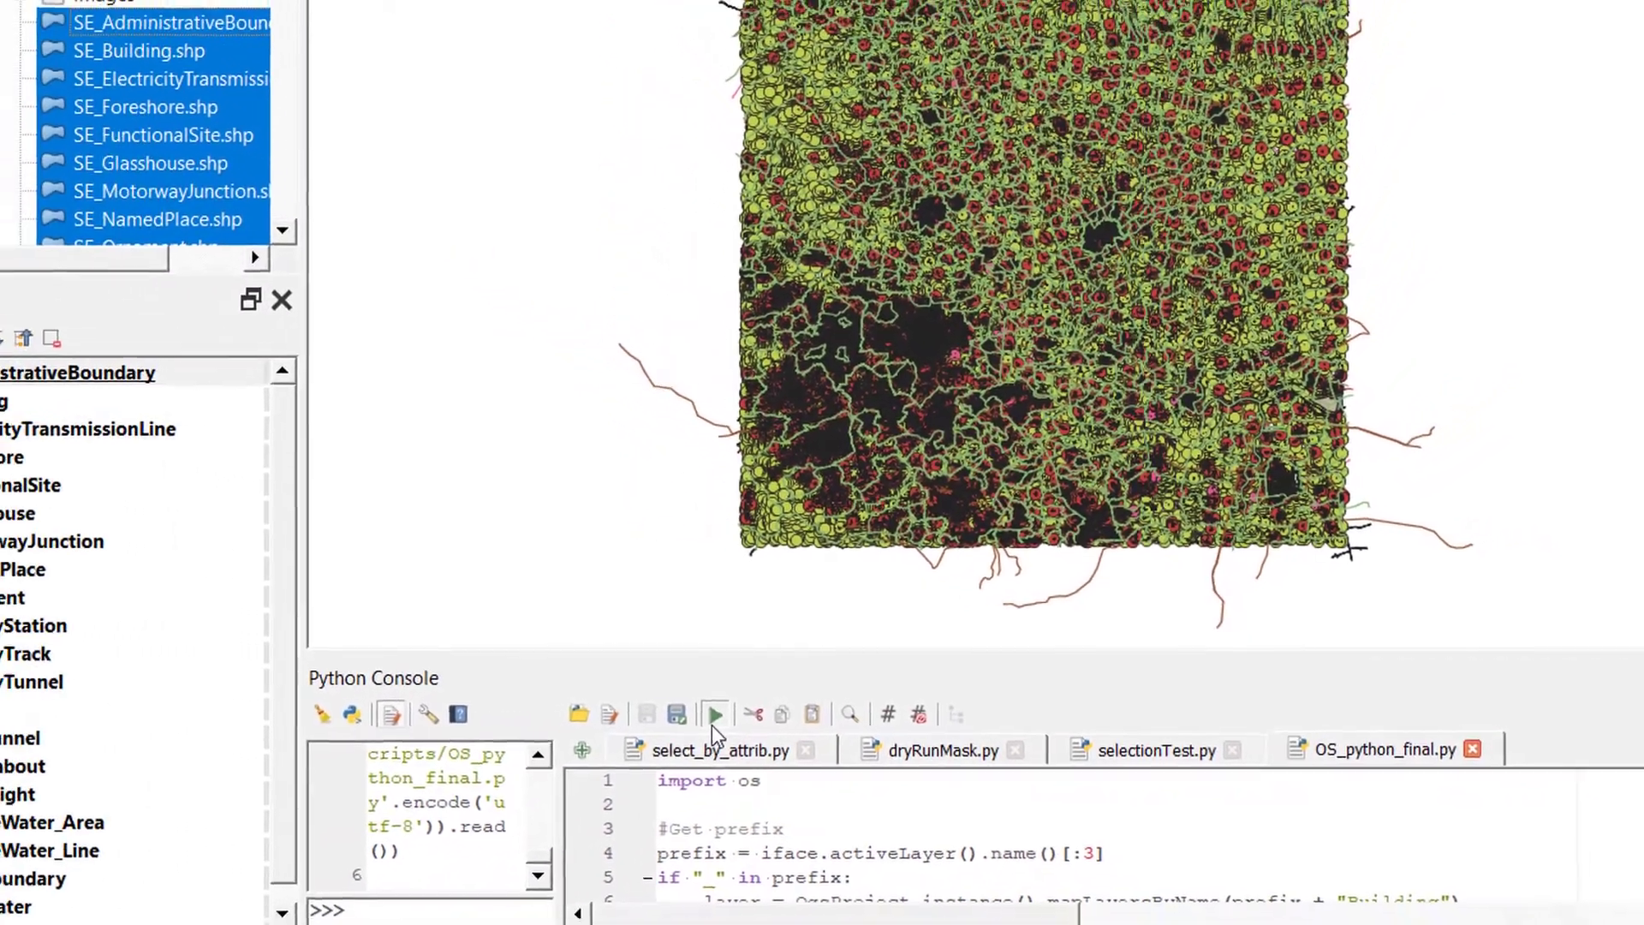
{"action": "left_click", "coordinate": [714, 716]}
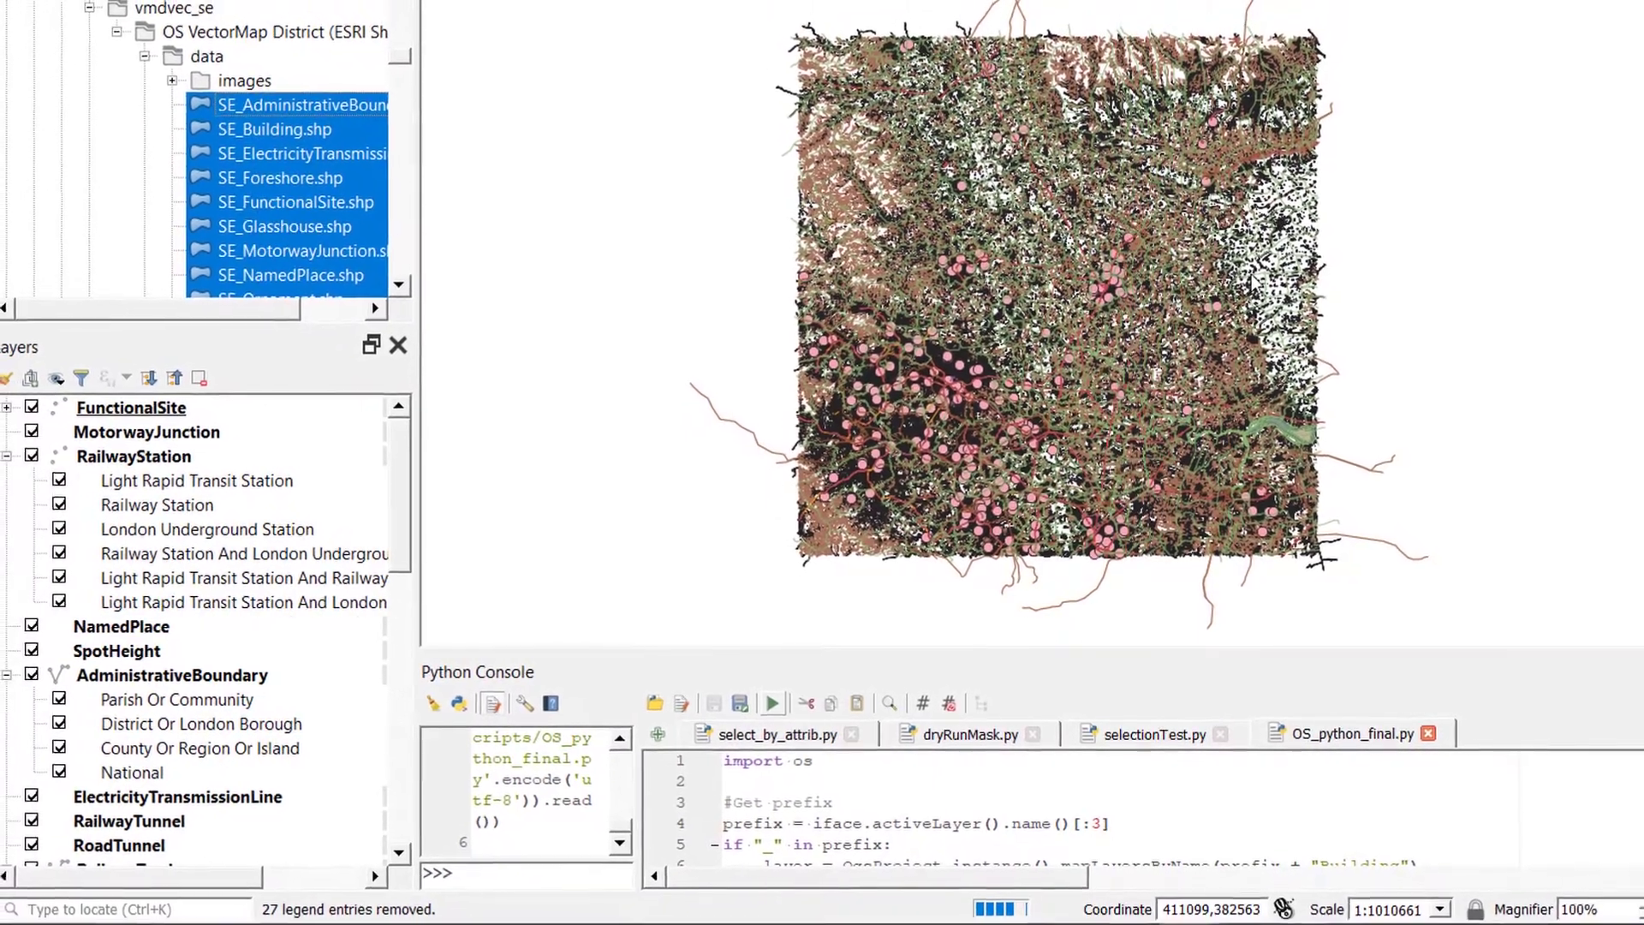
{"action": "mouse_move", "coordinate": [1197, 318]}
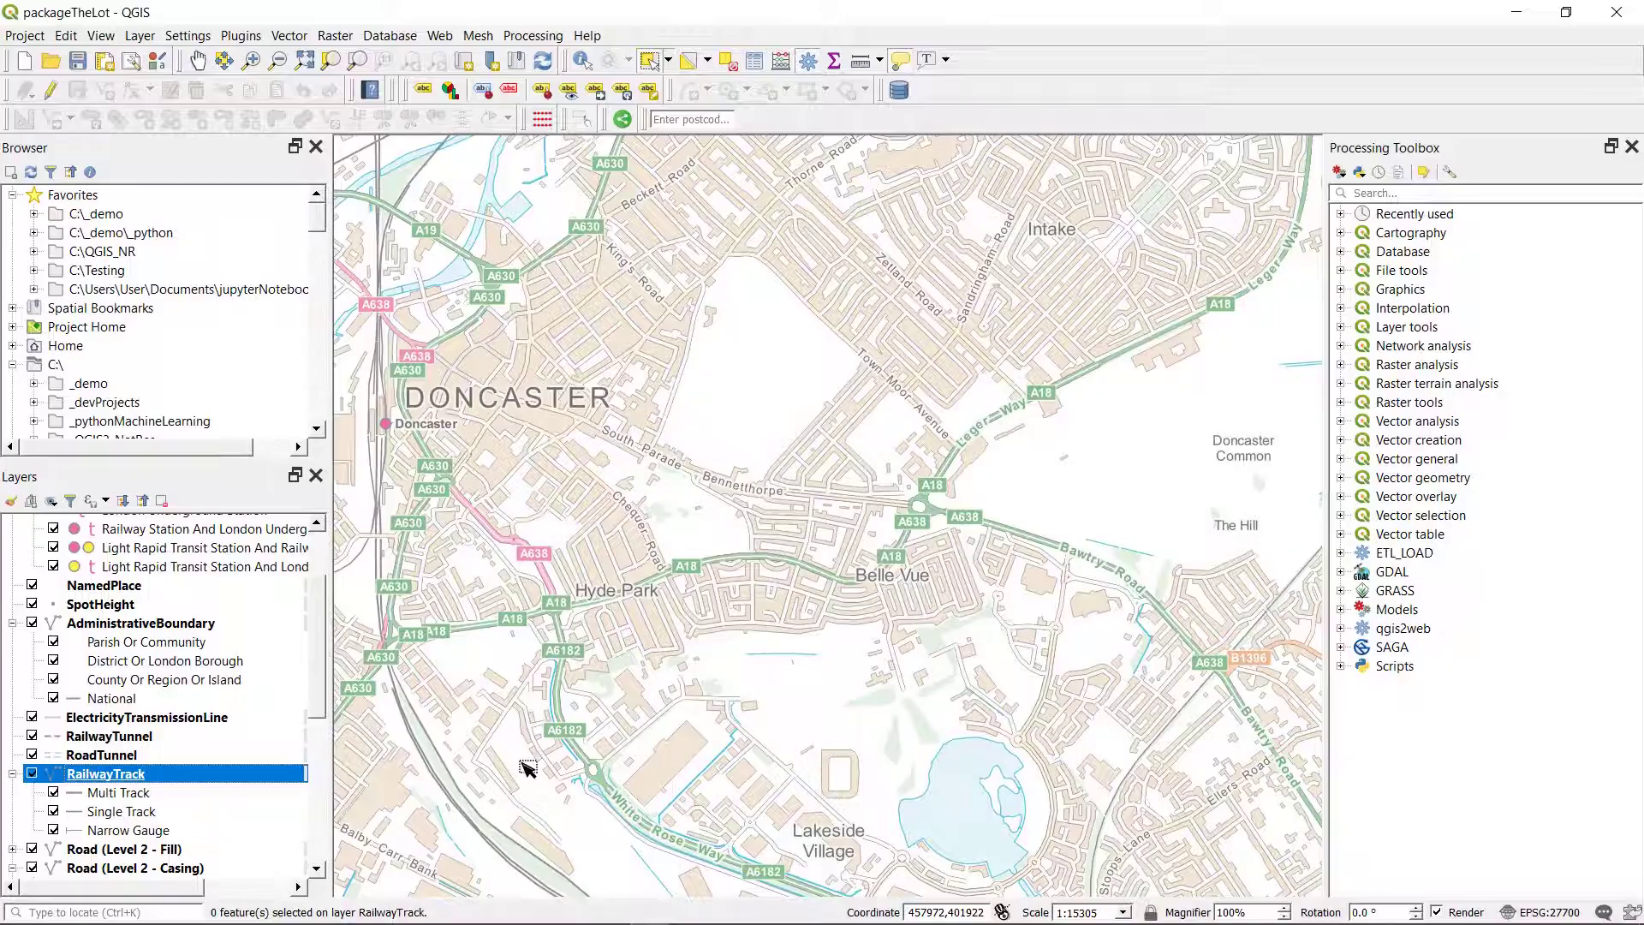
Select the railway track features and export RailwayTrack's selected features to a new file.
{"action": "left_click", "coordinate": [650, 62]}
{"action": "left_click_drag", "start_coordinate": [363, 144], "coordinate": [572, 886]}
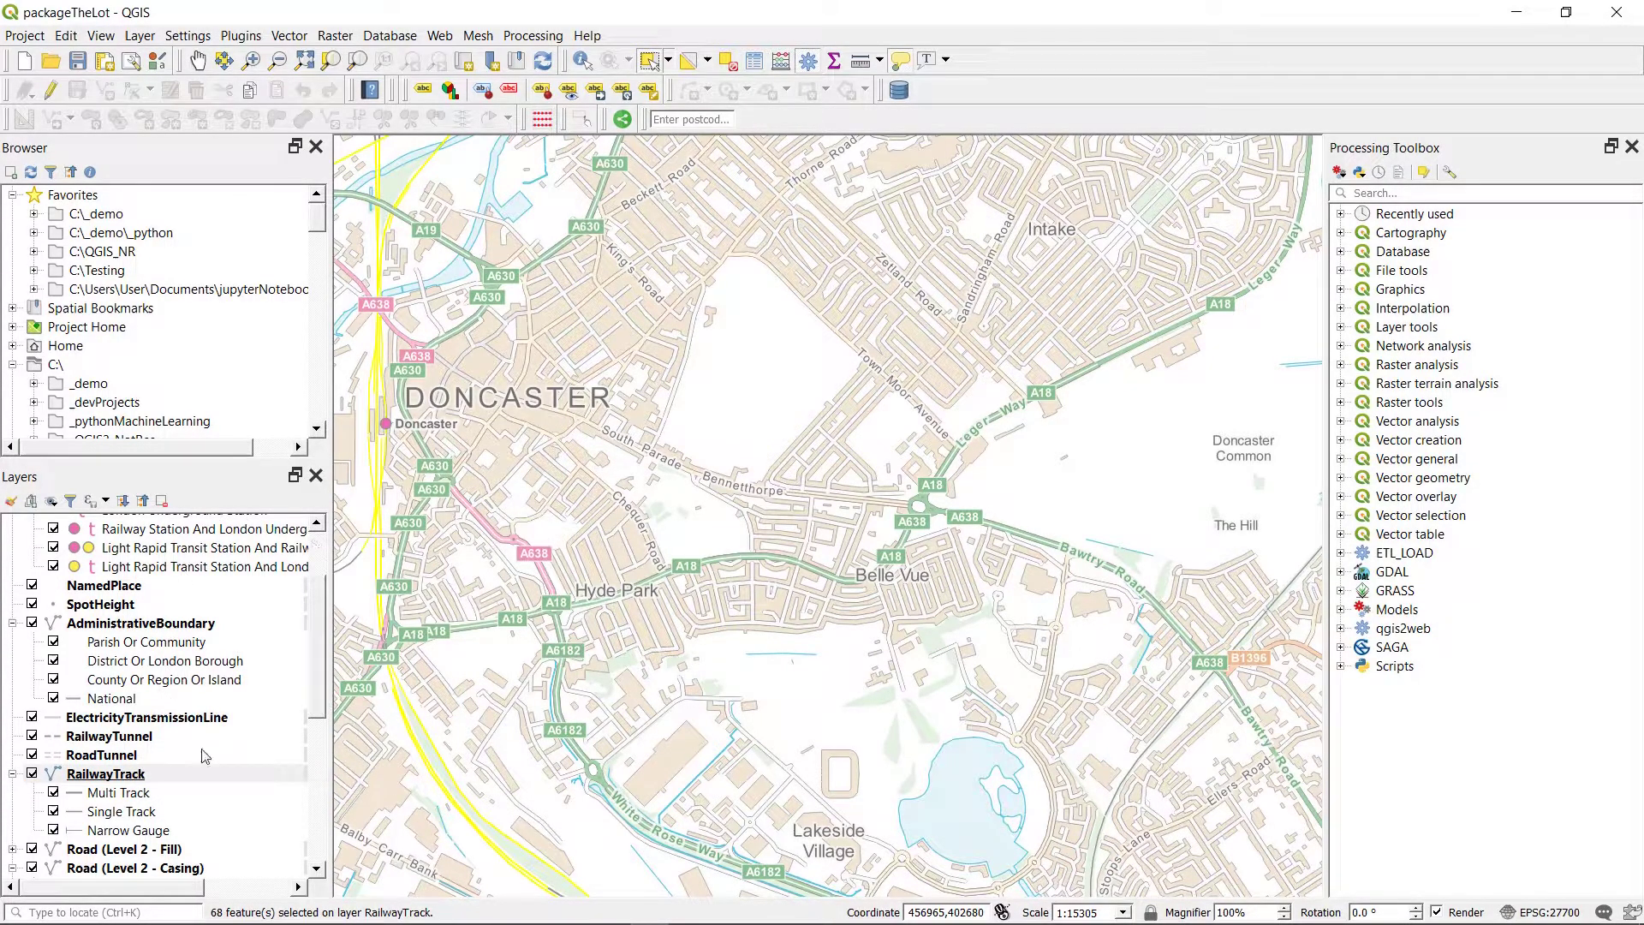
{"action": "right_click", "coordinate": [176, 779]}
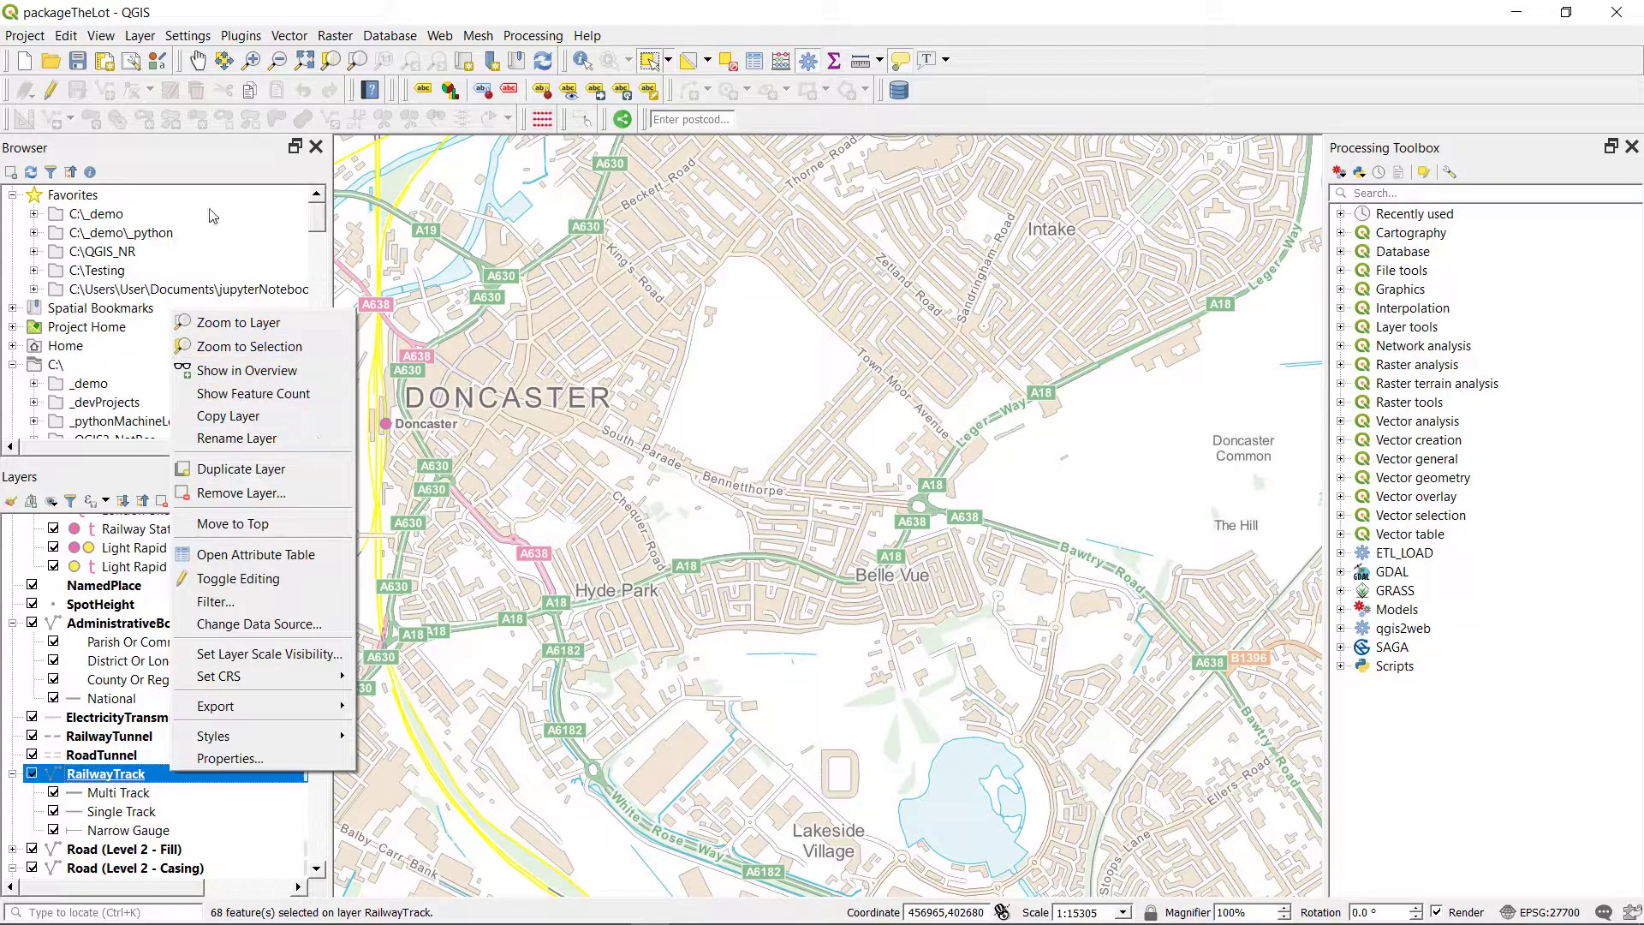
{"action": "mouse_move", "coordinate": [300, 711]}
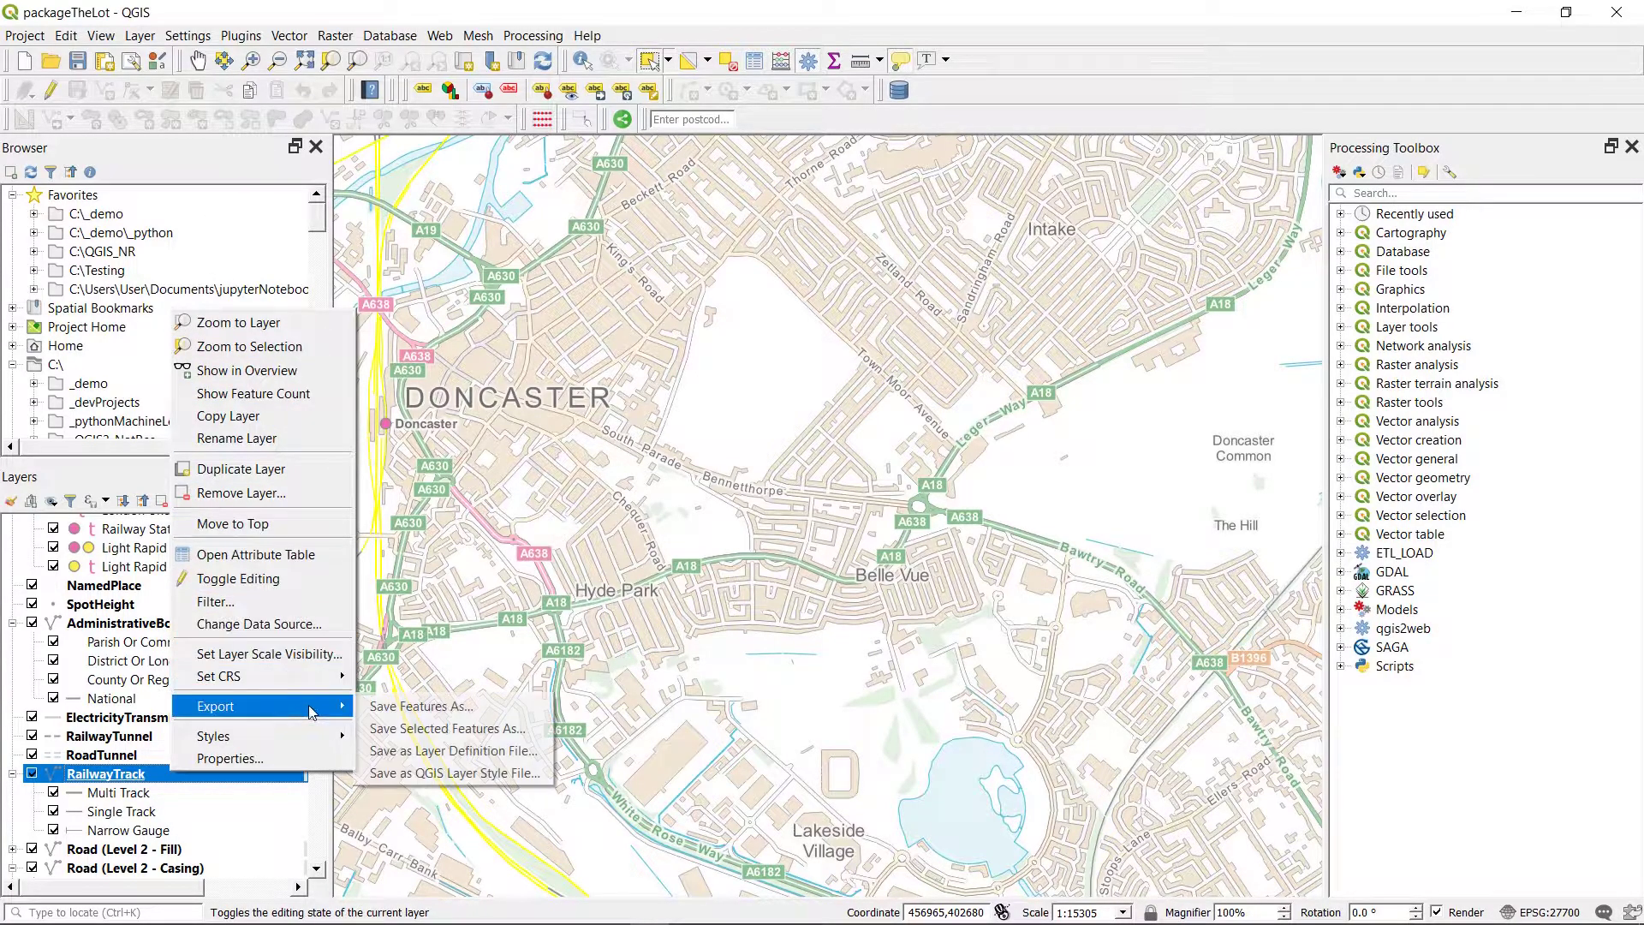
{"action": "left_click", "coordinate": [447, 728]}
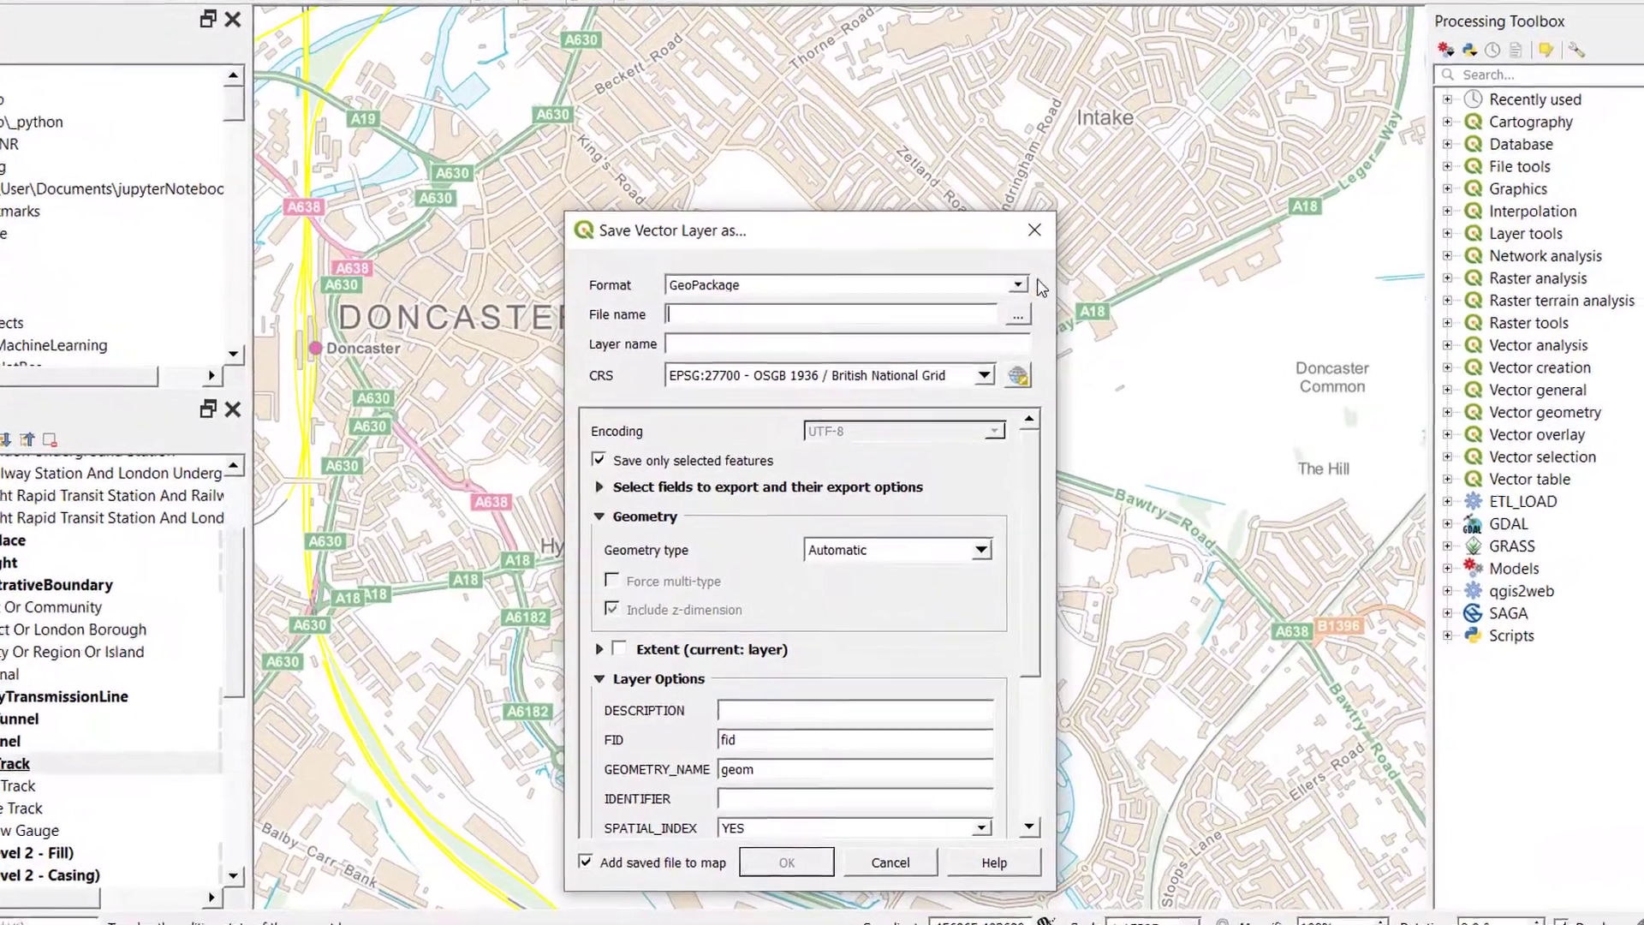
Save them as an ESRI Shapefile named 'idontcare' in the slavyan folder.
{"action": "left_click", "coordinate": [942, 332]}
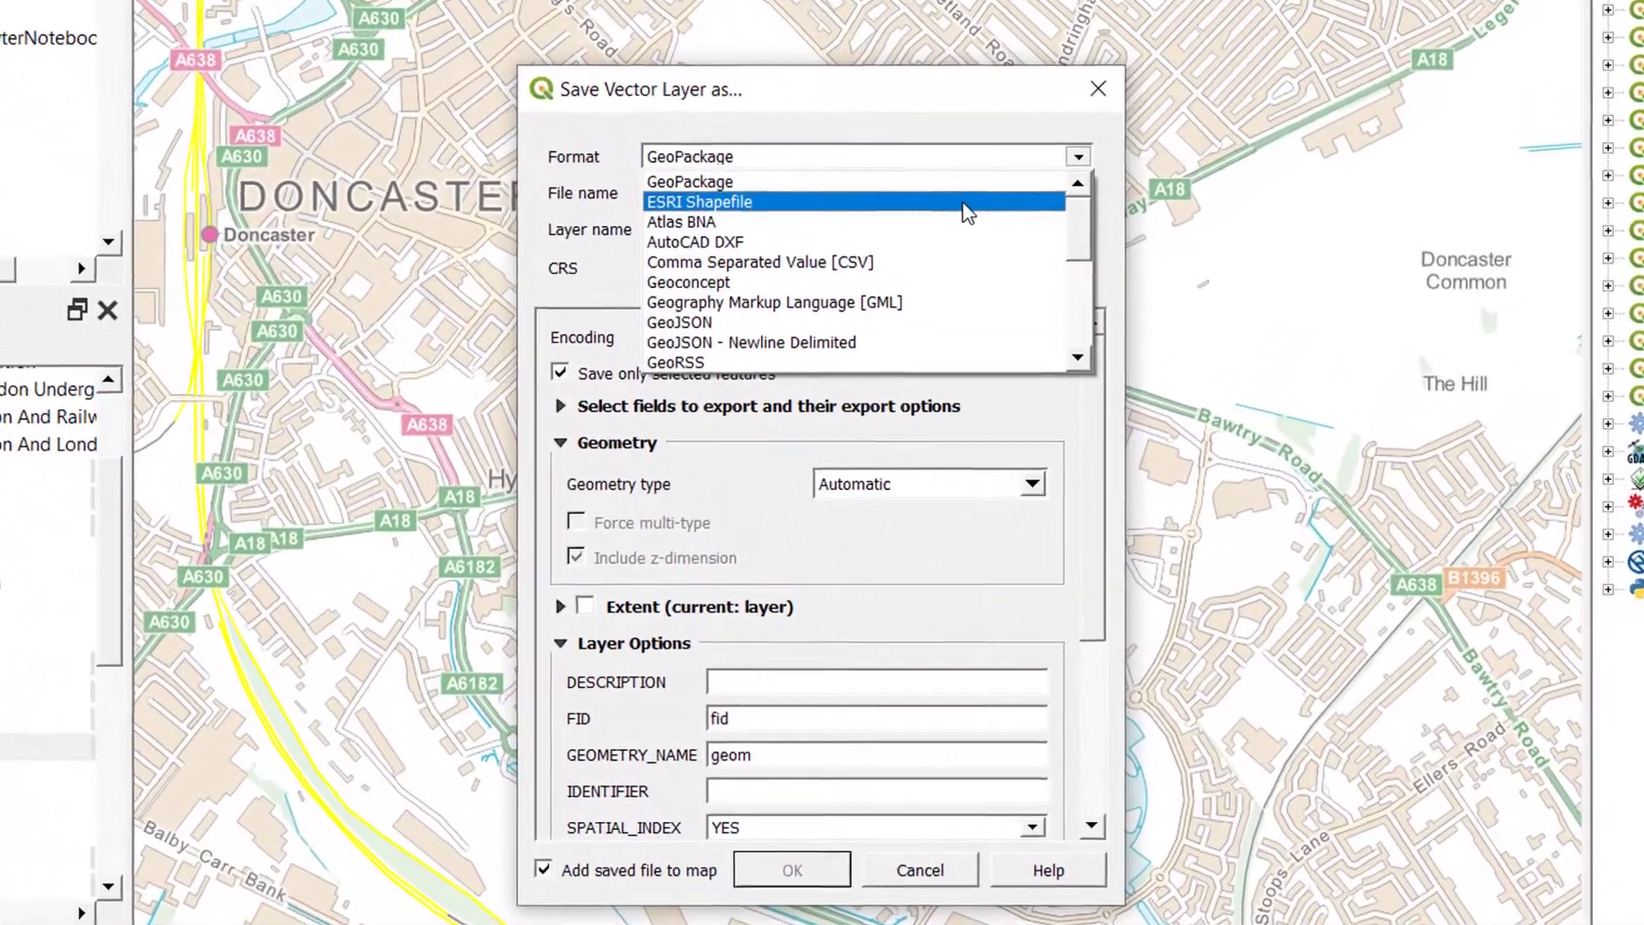
{"action": "left_click", "coordinate": [925, 360]}
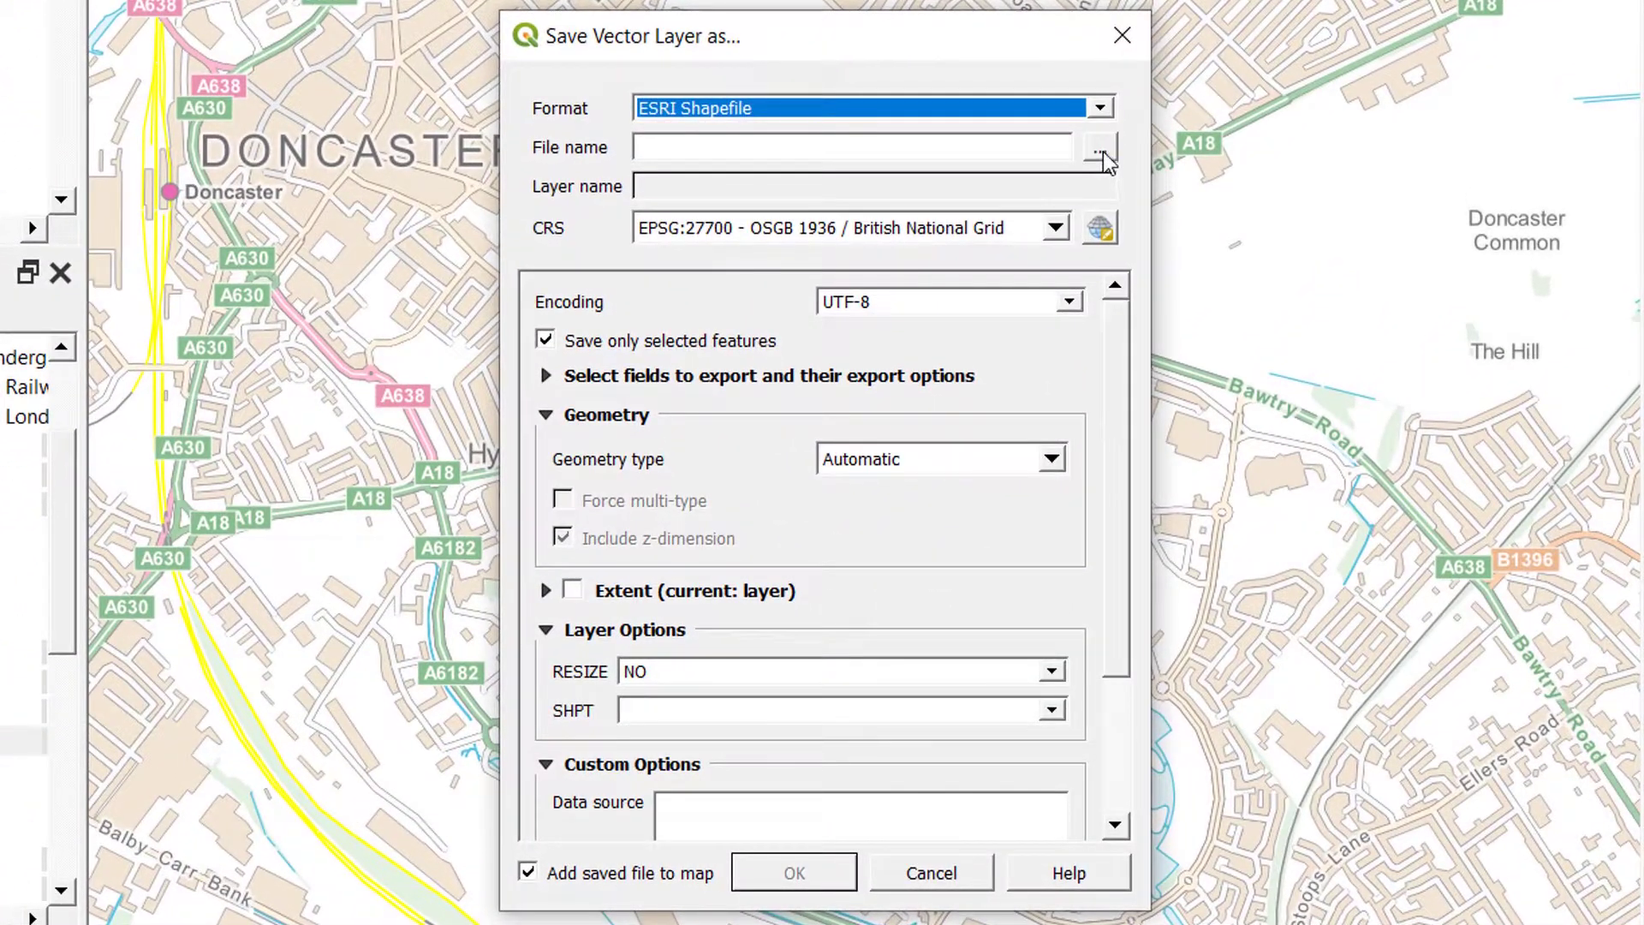
{"action": "left_click", "coordinate": [1100, 150]}
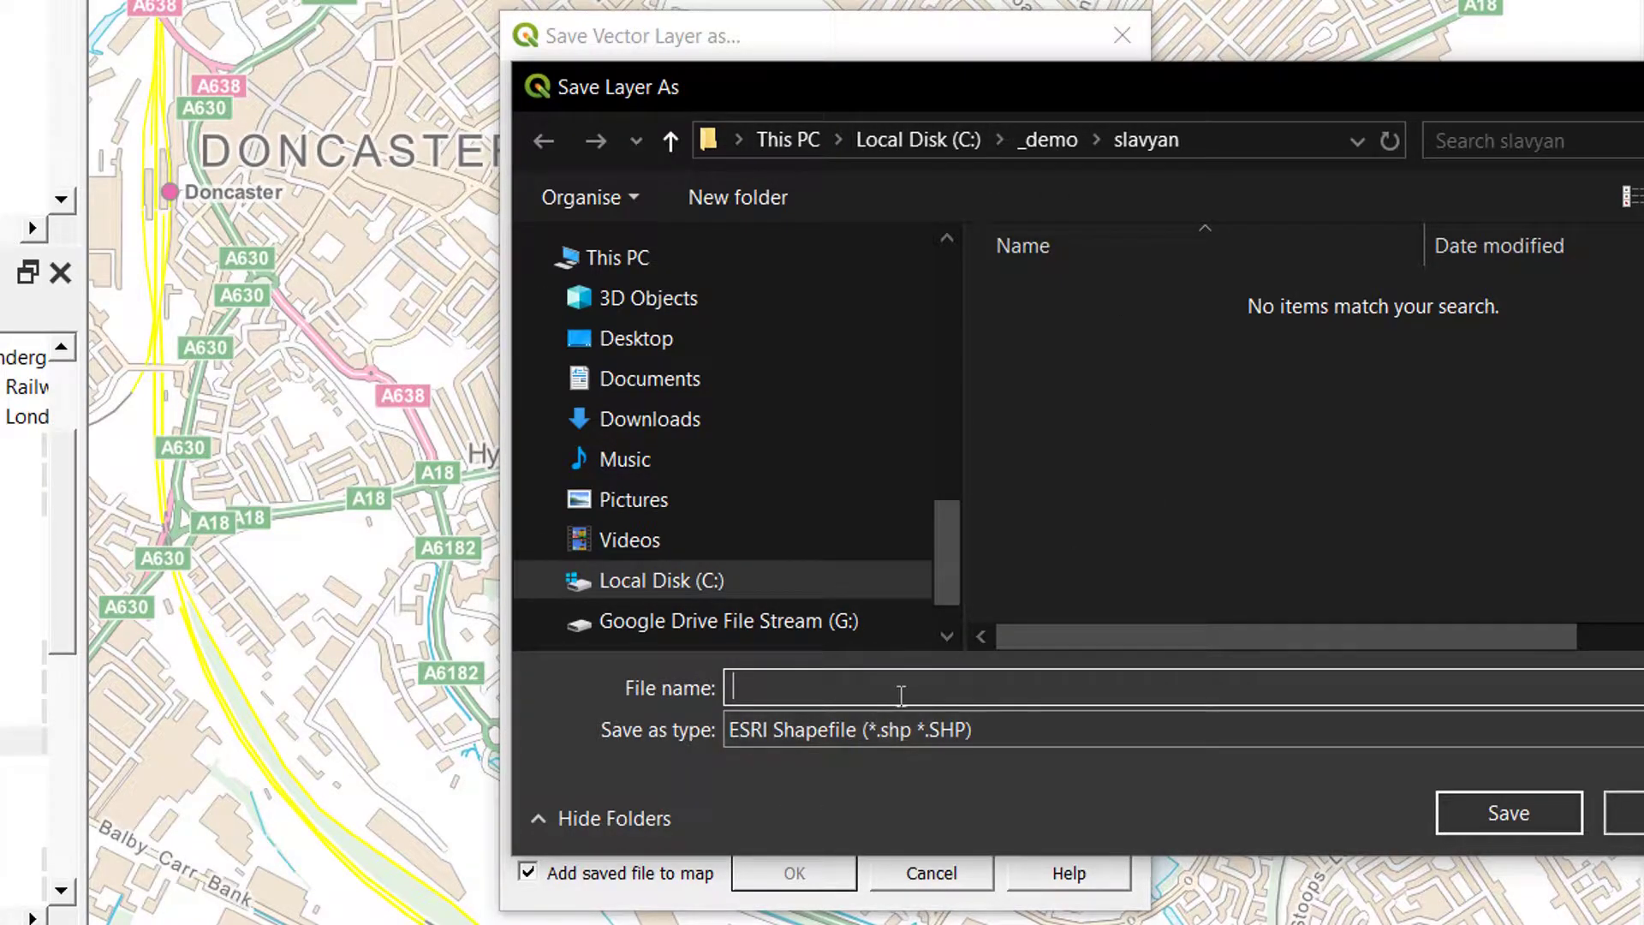
{"action": "type", "text": "id"}
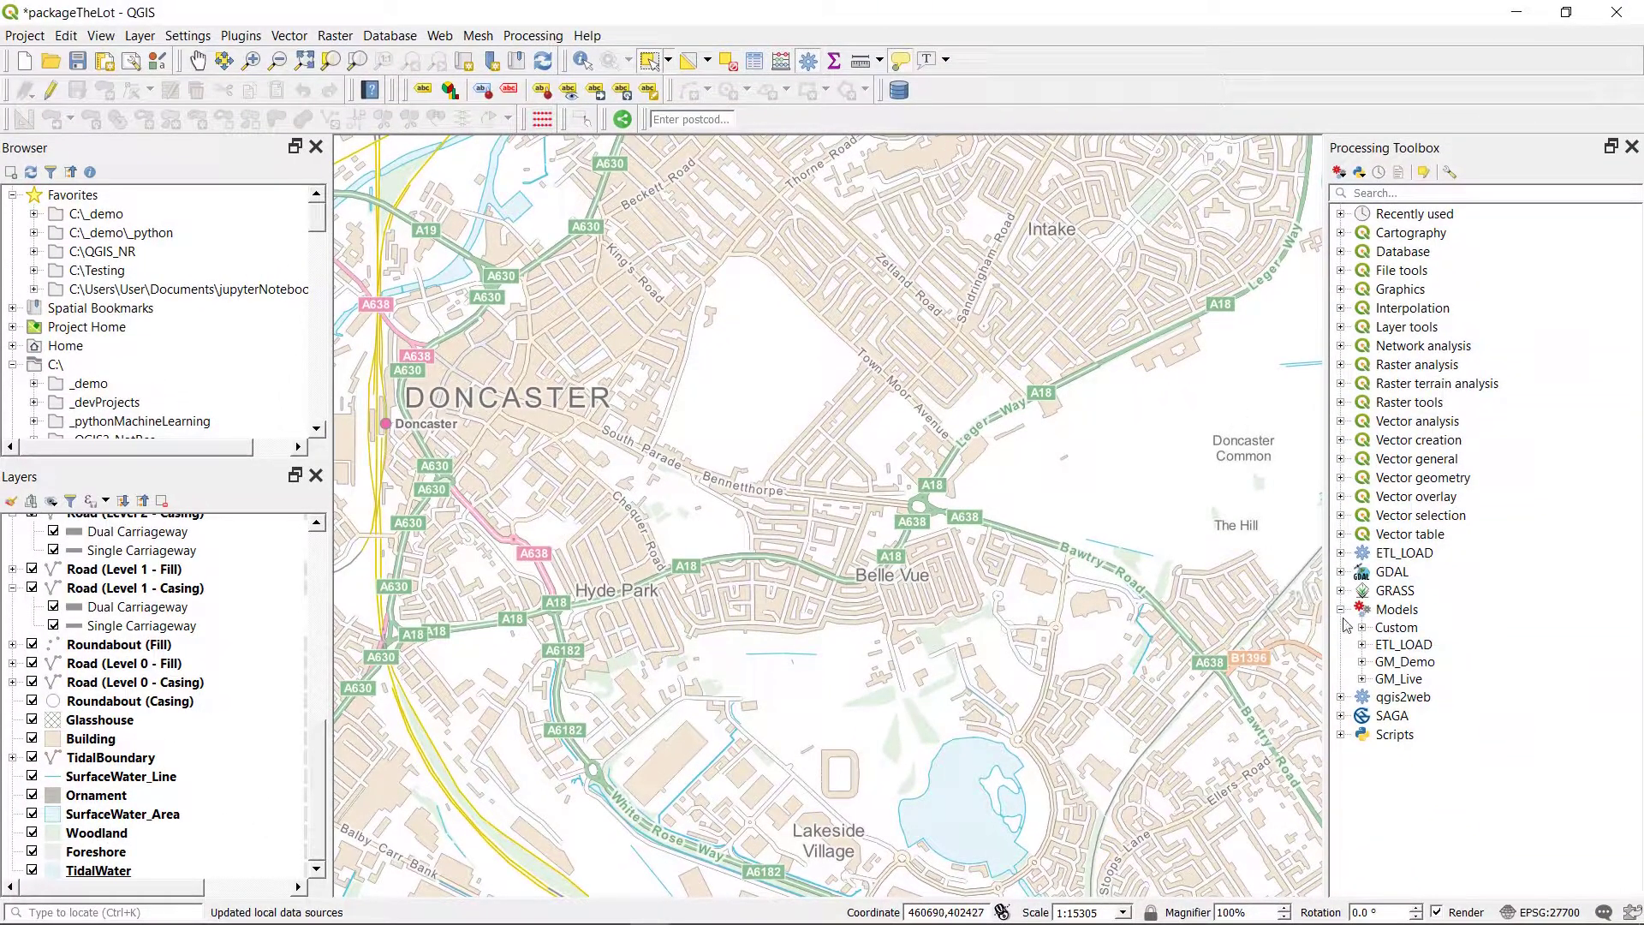
Open the buffer_wrkarnd model from the GM_Demo models group.
{"action": "left_click", "coordinate": [1363, 679]}
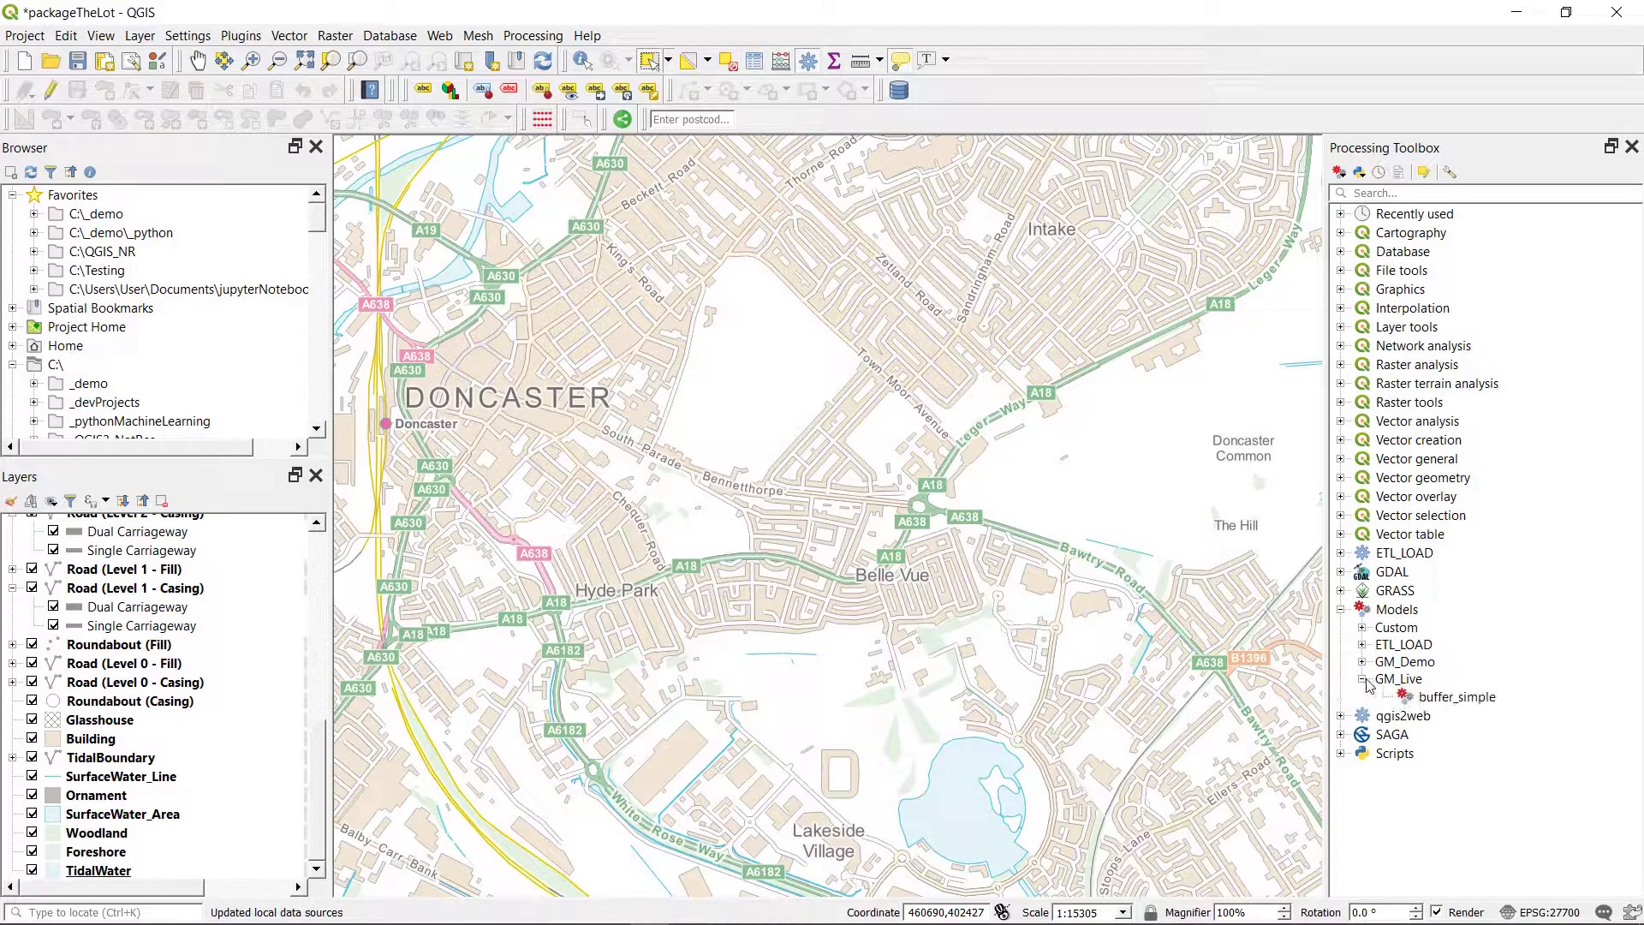
{"action": "left_click", "coordinate": [1363, 662]}
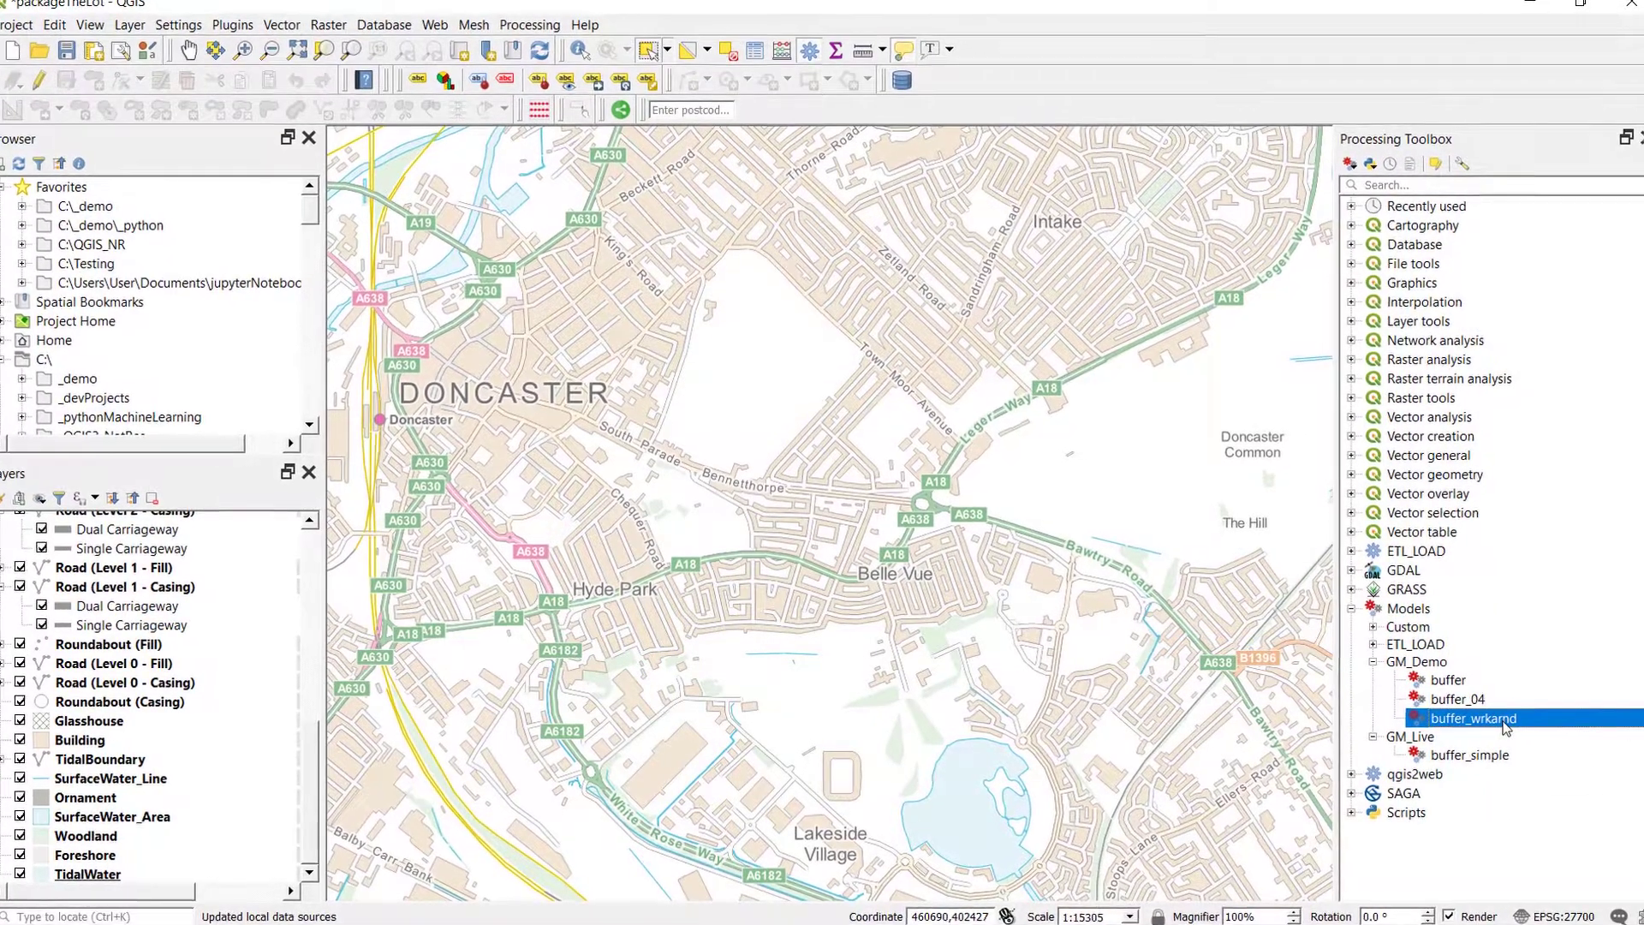
{"action": "double_click", "coordinate": [1492, 721]}
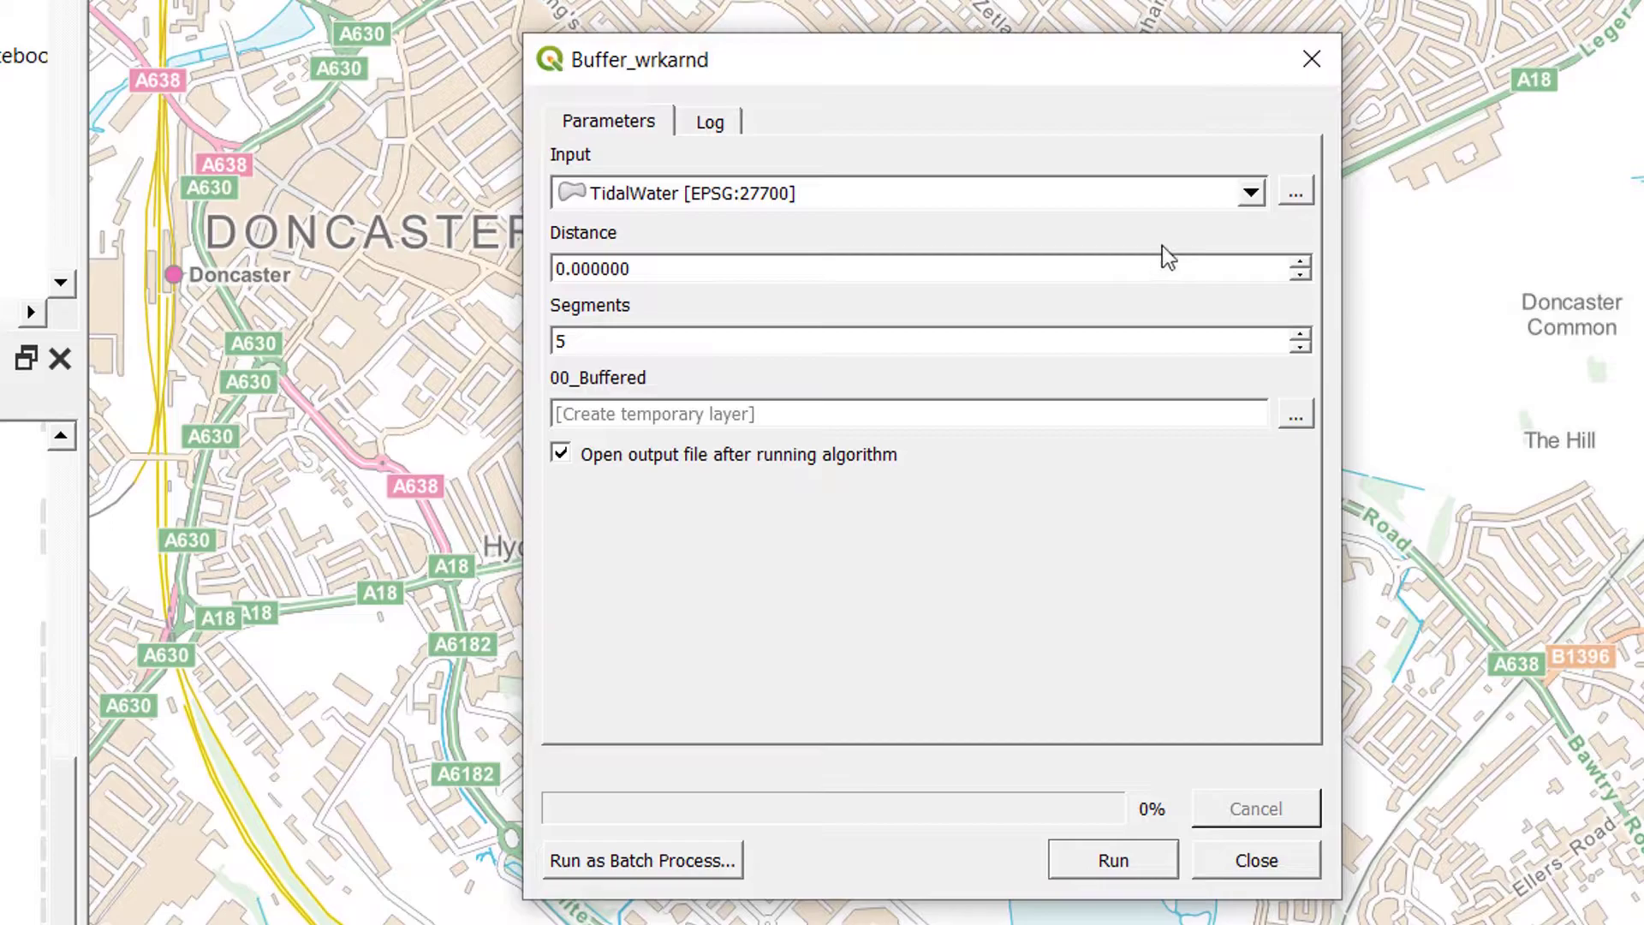
Set Input to idontcare, Distance to 50 and Segments to 50.
{"action": "left_click", "coordinate": [1257, 195]}
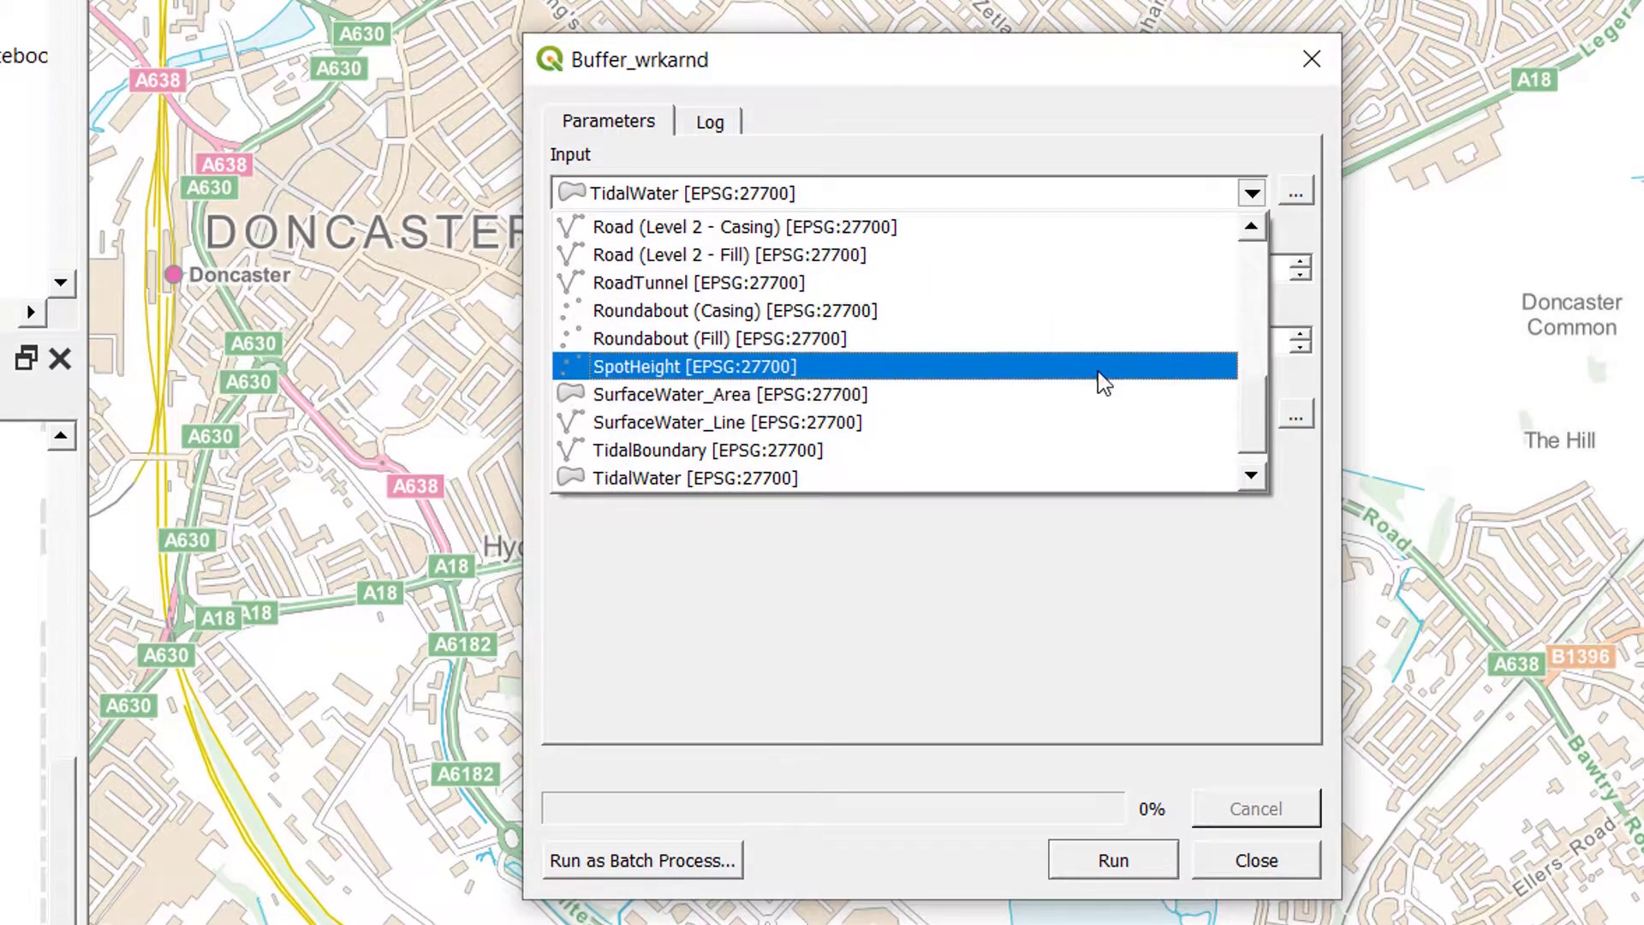
{"action": "scroll", "coordinate": [1098, 372], "scroll_direction": "up", "scroll_amount": 7}
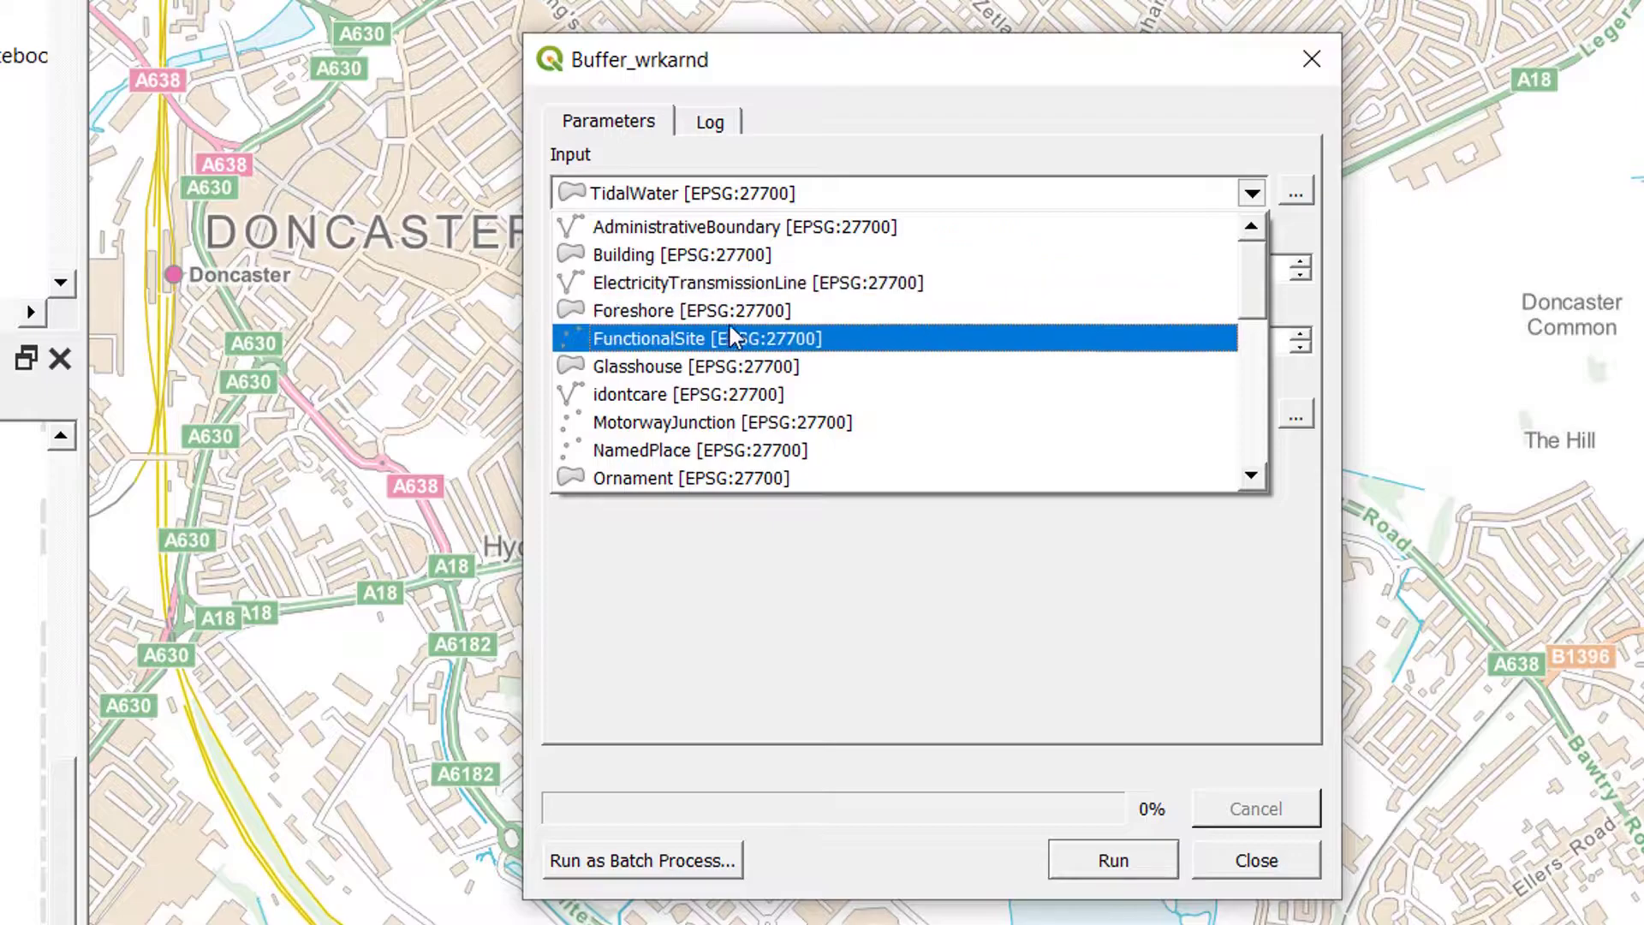
{"action": "left_click", "coordinate": [721, 396]}
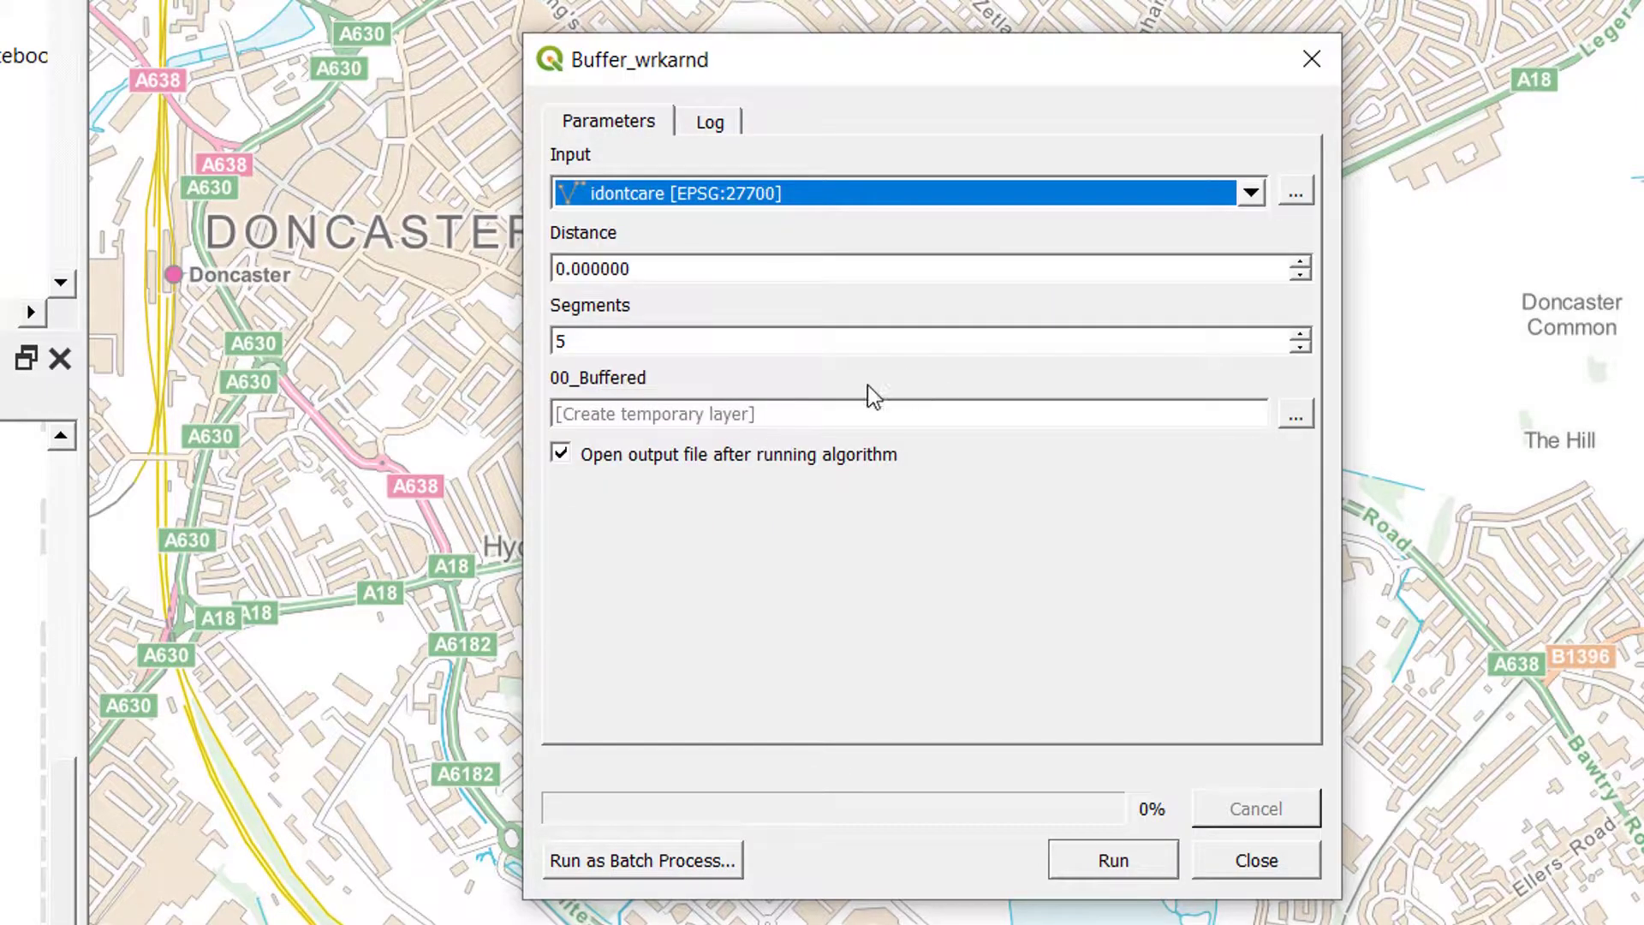
{"action": "left_click_drag", "start_coordinate": [673, 266], "coordinate": [313, 296]}
{"action": "type", "text": "50"}
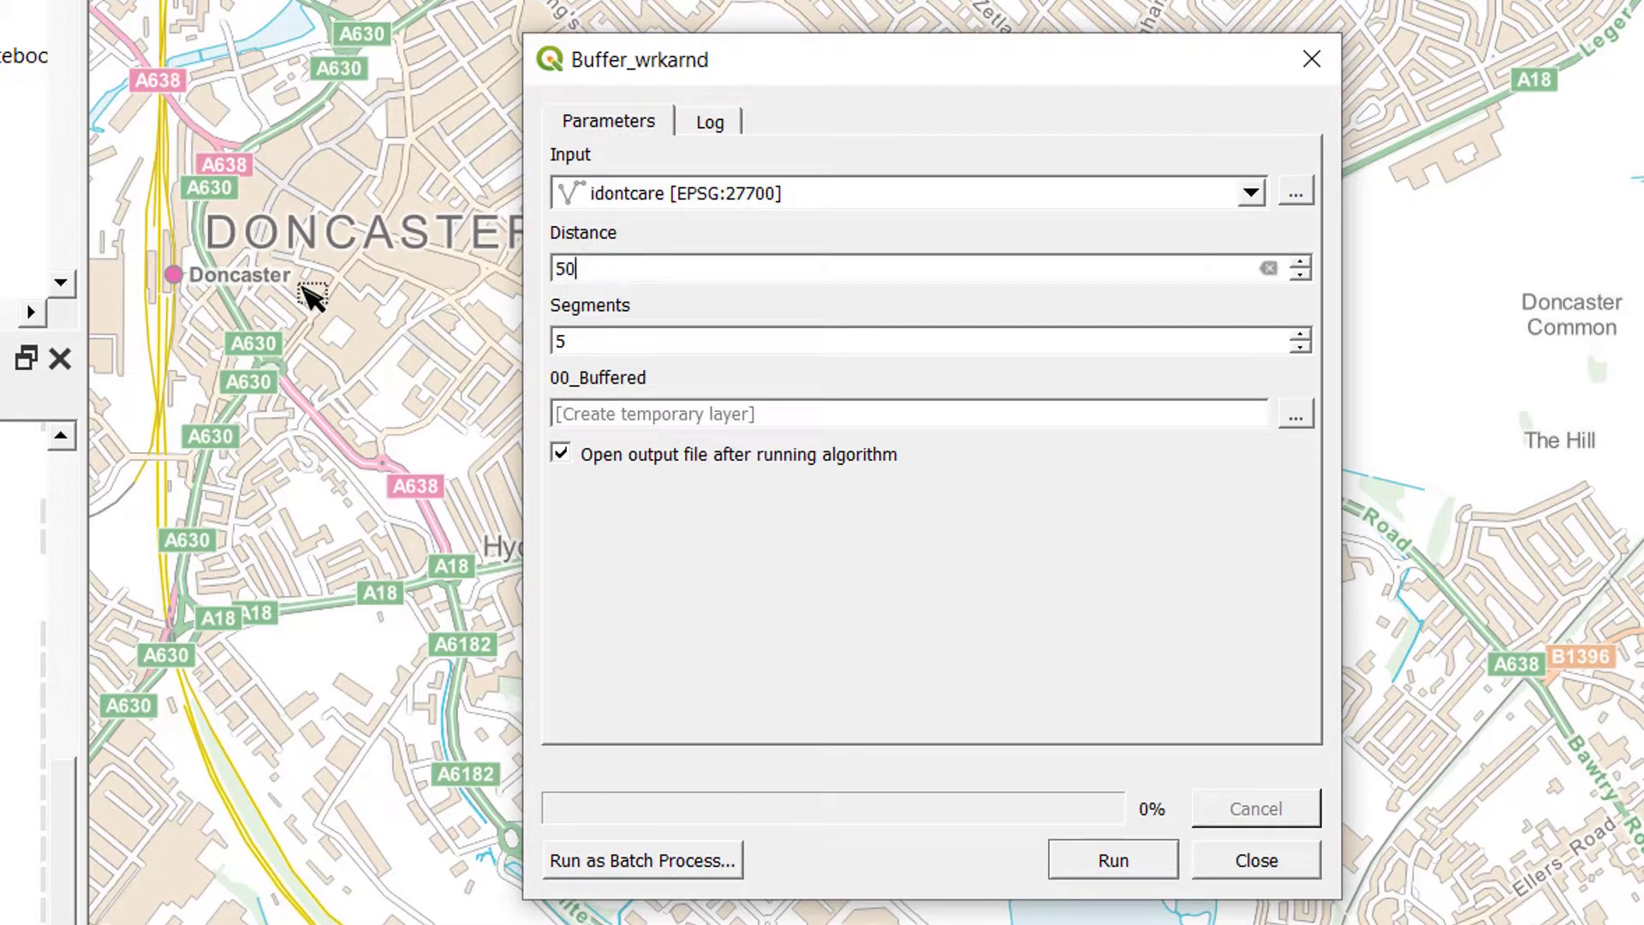
{"action": "left_click", "coordinate": [607, 339]}
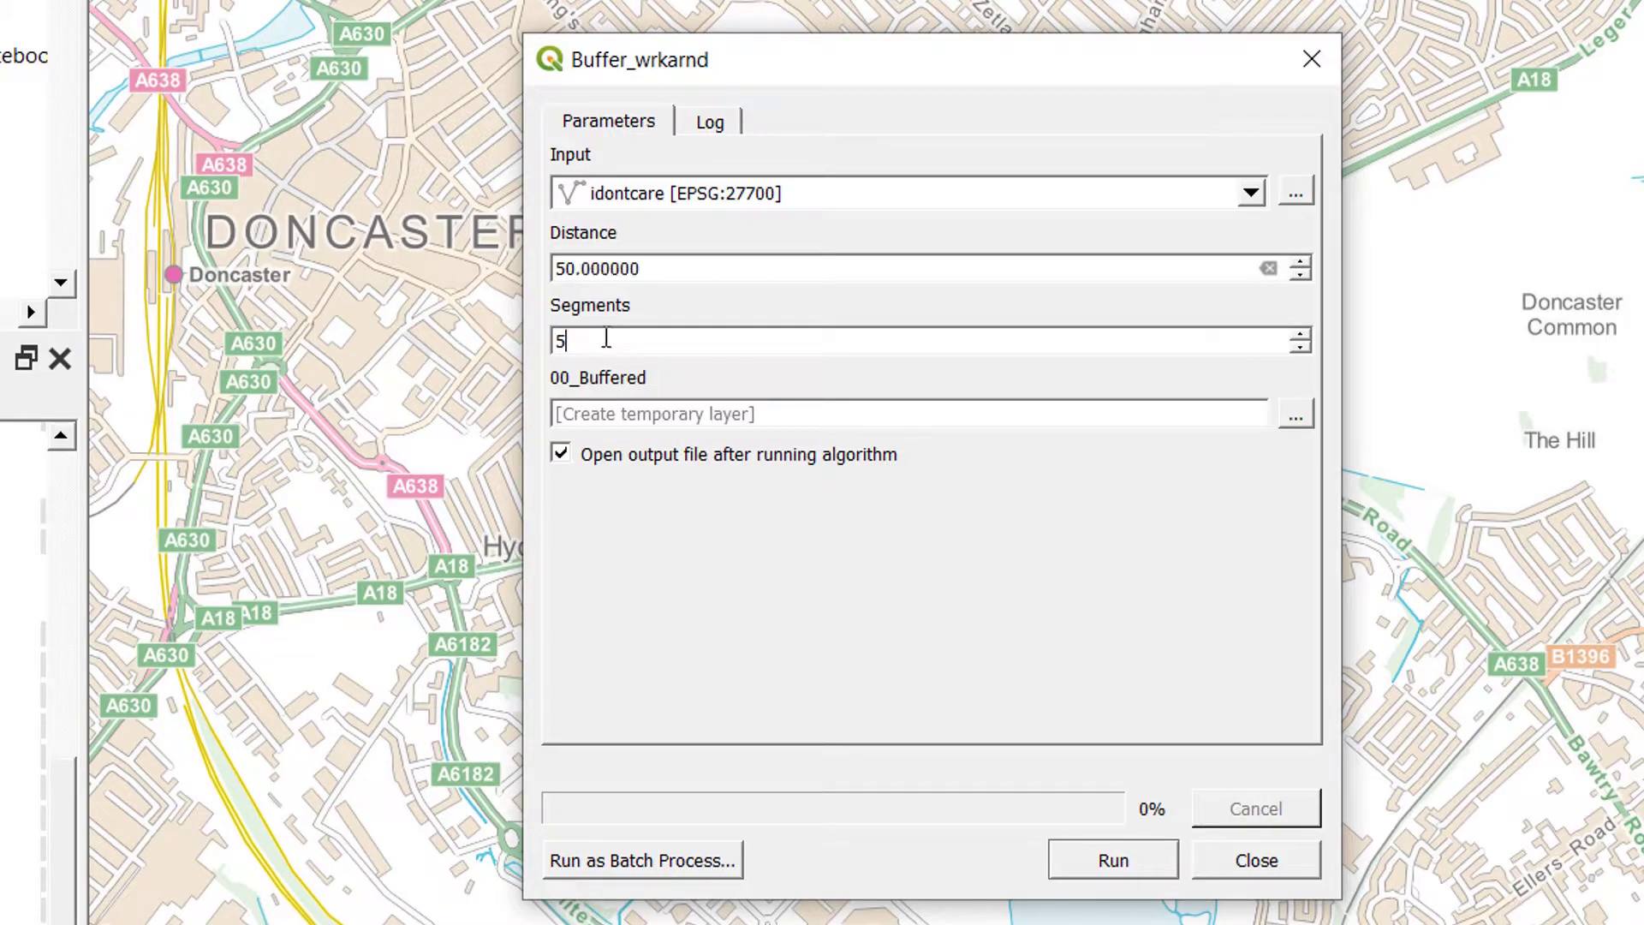
{"action": "type", "text": "50"}
Save the output to C:/_demo/slavyan/buffer.shp, run the model, then close the dialog.
{"action": "left_click", "coordinate": [1292, 418]}
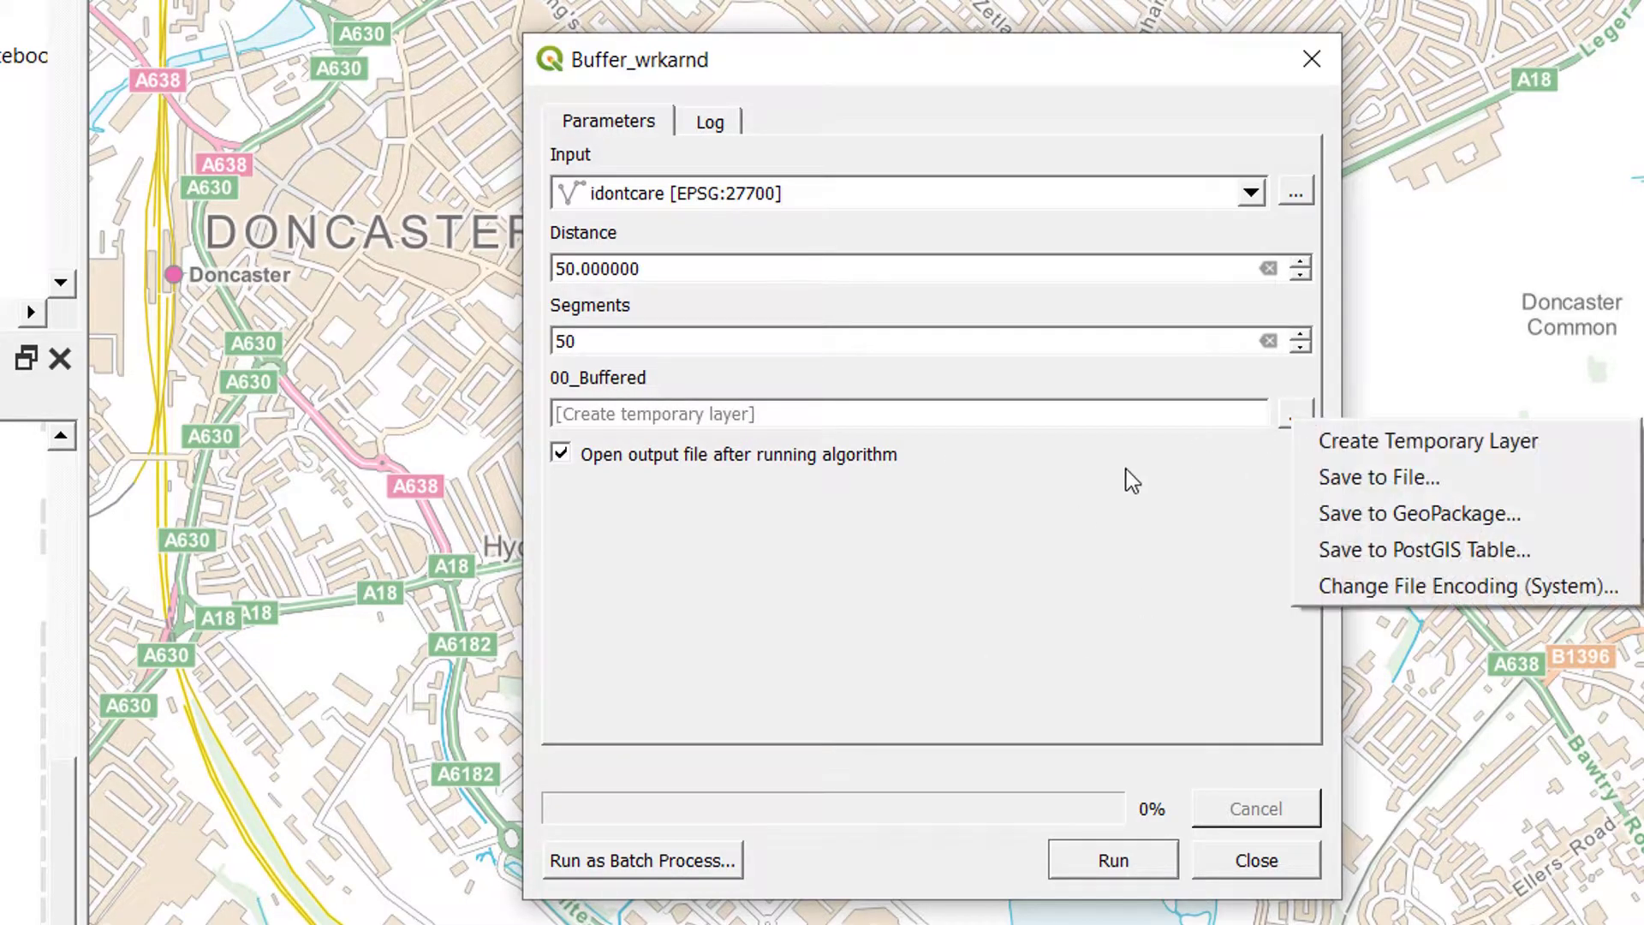
{"action": "left_click", "coordinate": [1391, 479]}
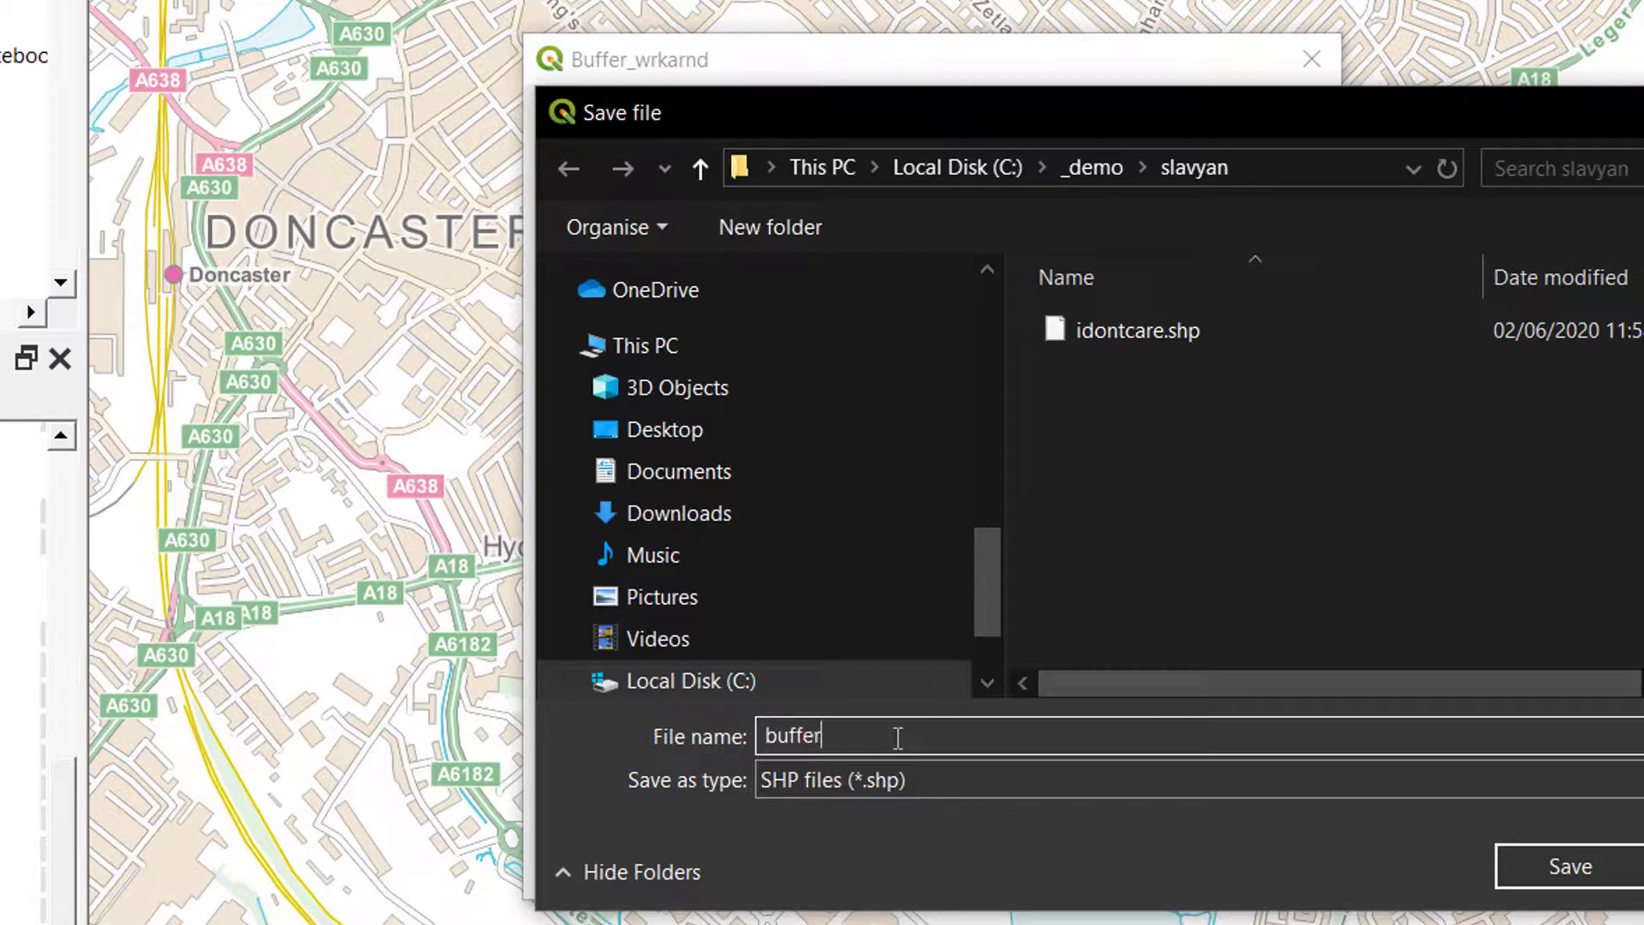
{"action": "type", "text": "buffer"}
{"action": "left_click", "coordinate": [1576, 870]}
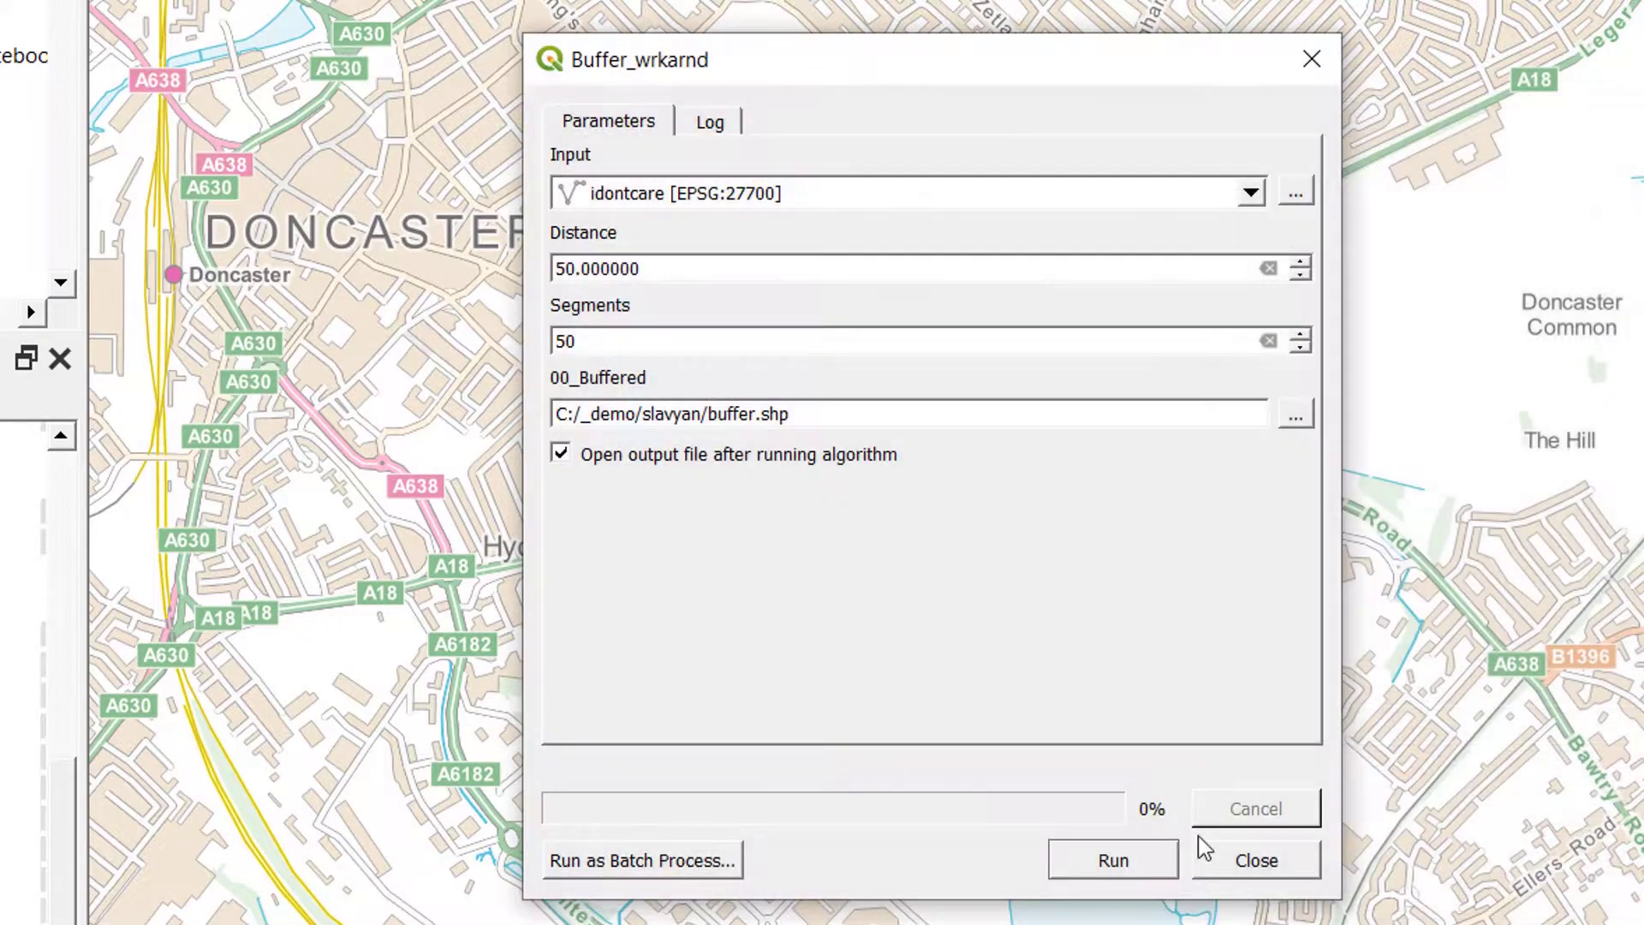
{"action": "left_click", "coordinate": [1113, 859]}
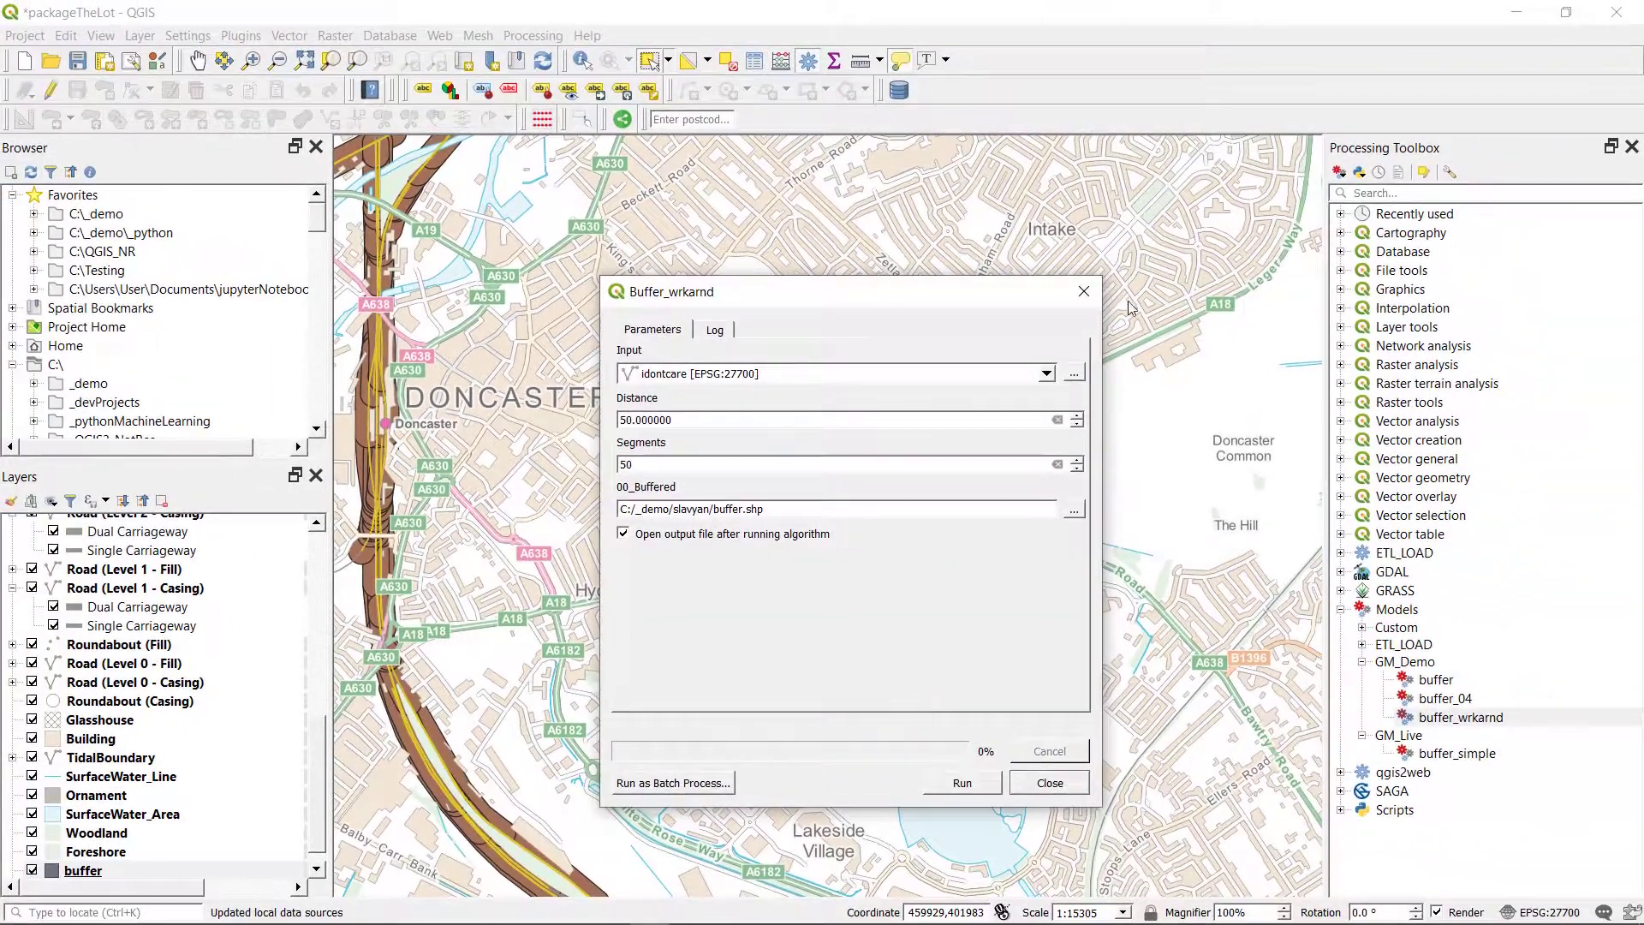
{"action": "left_click", "coordinate": [1083, 292]}
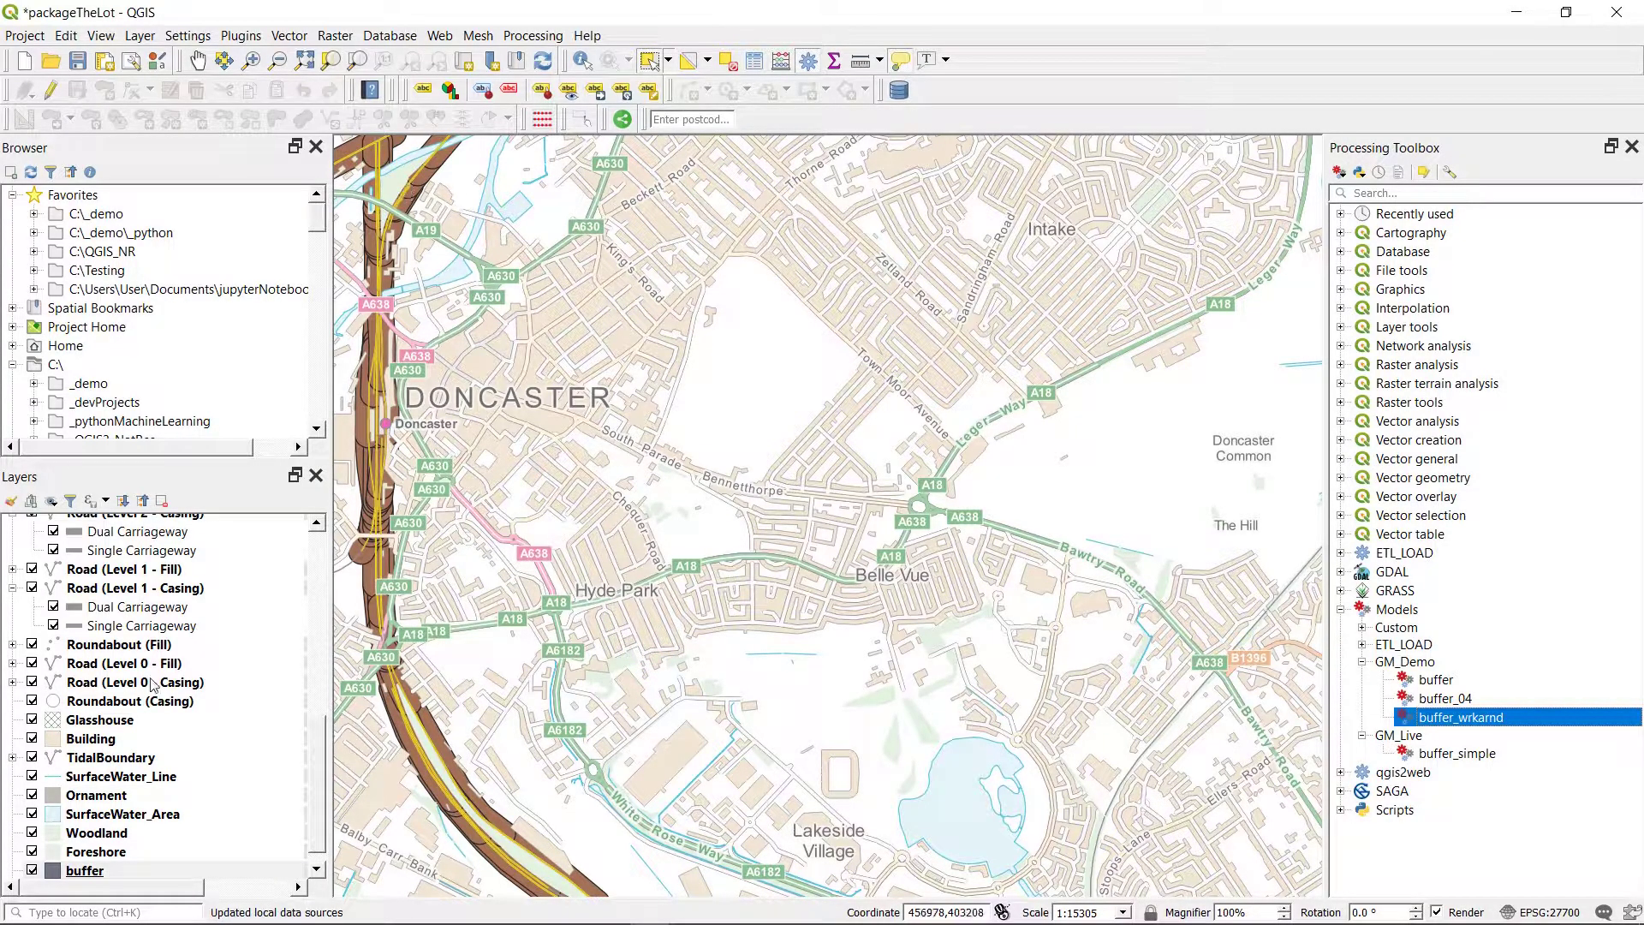
{"action": "scroll", "coordinate": [101, 608], "scroll_direction": "up", "scroll_amount": 7}
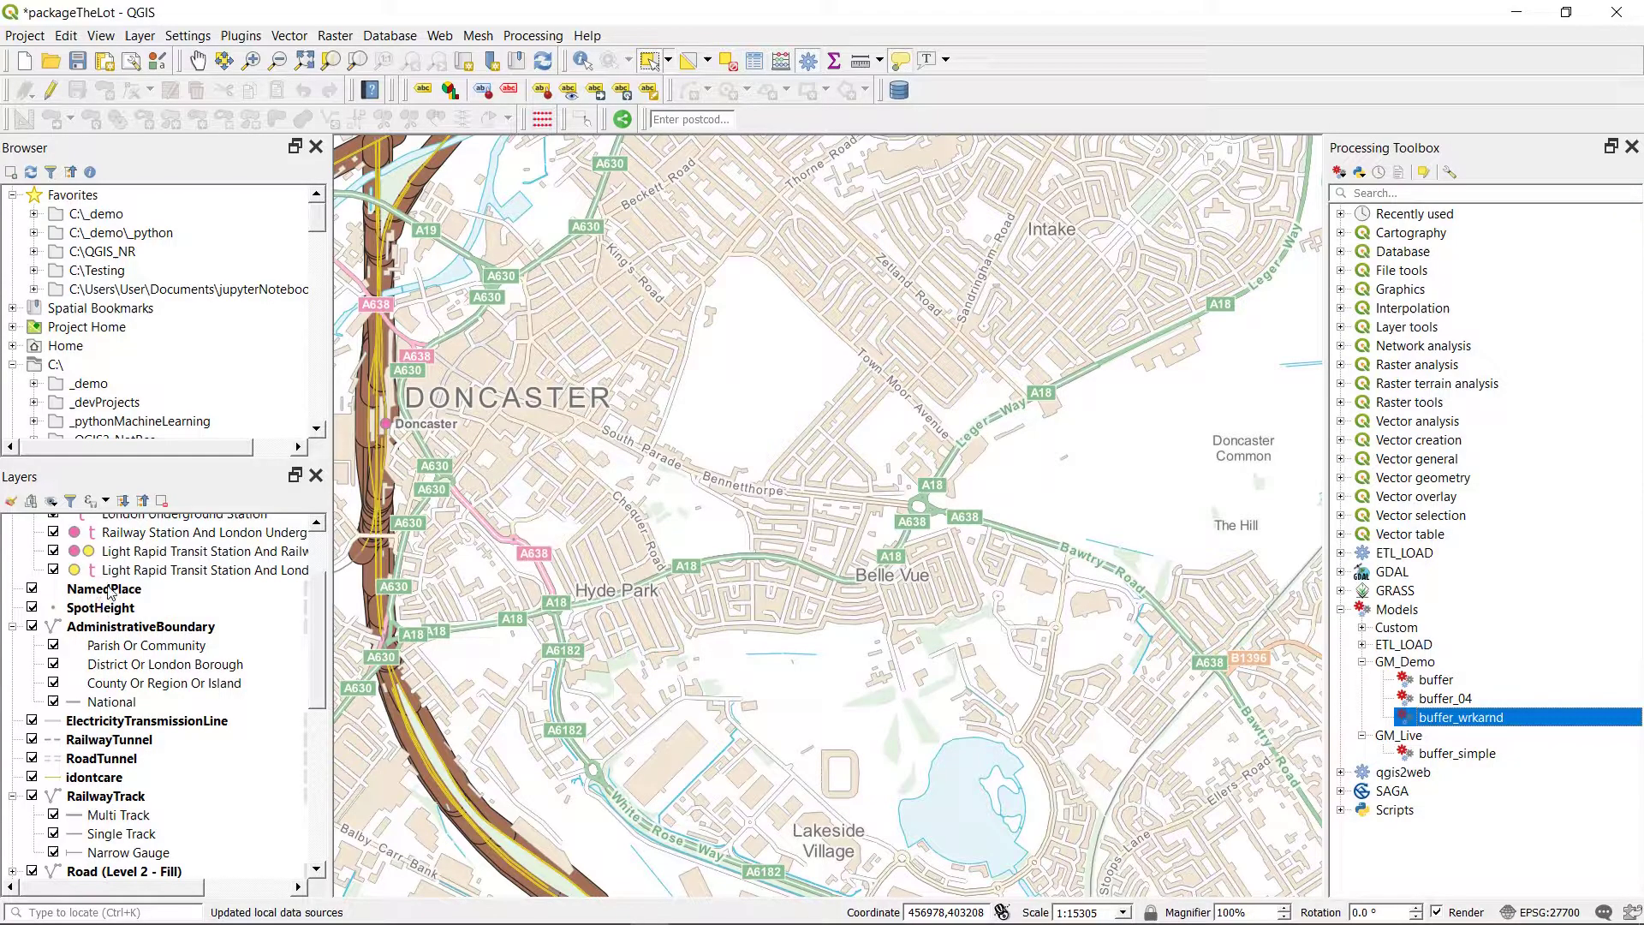
{"action": "scroll", "coordinate": [110, 592], "scroll_direction": "up", "scroll_amount": 2}
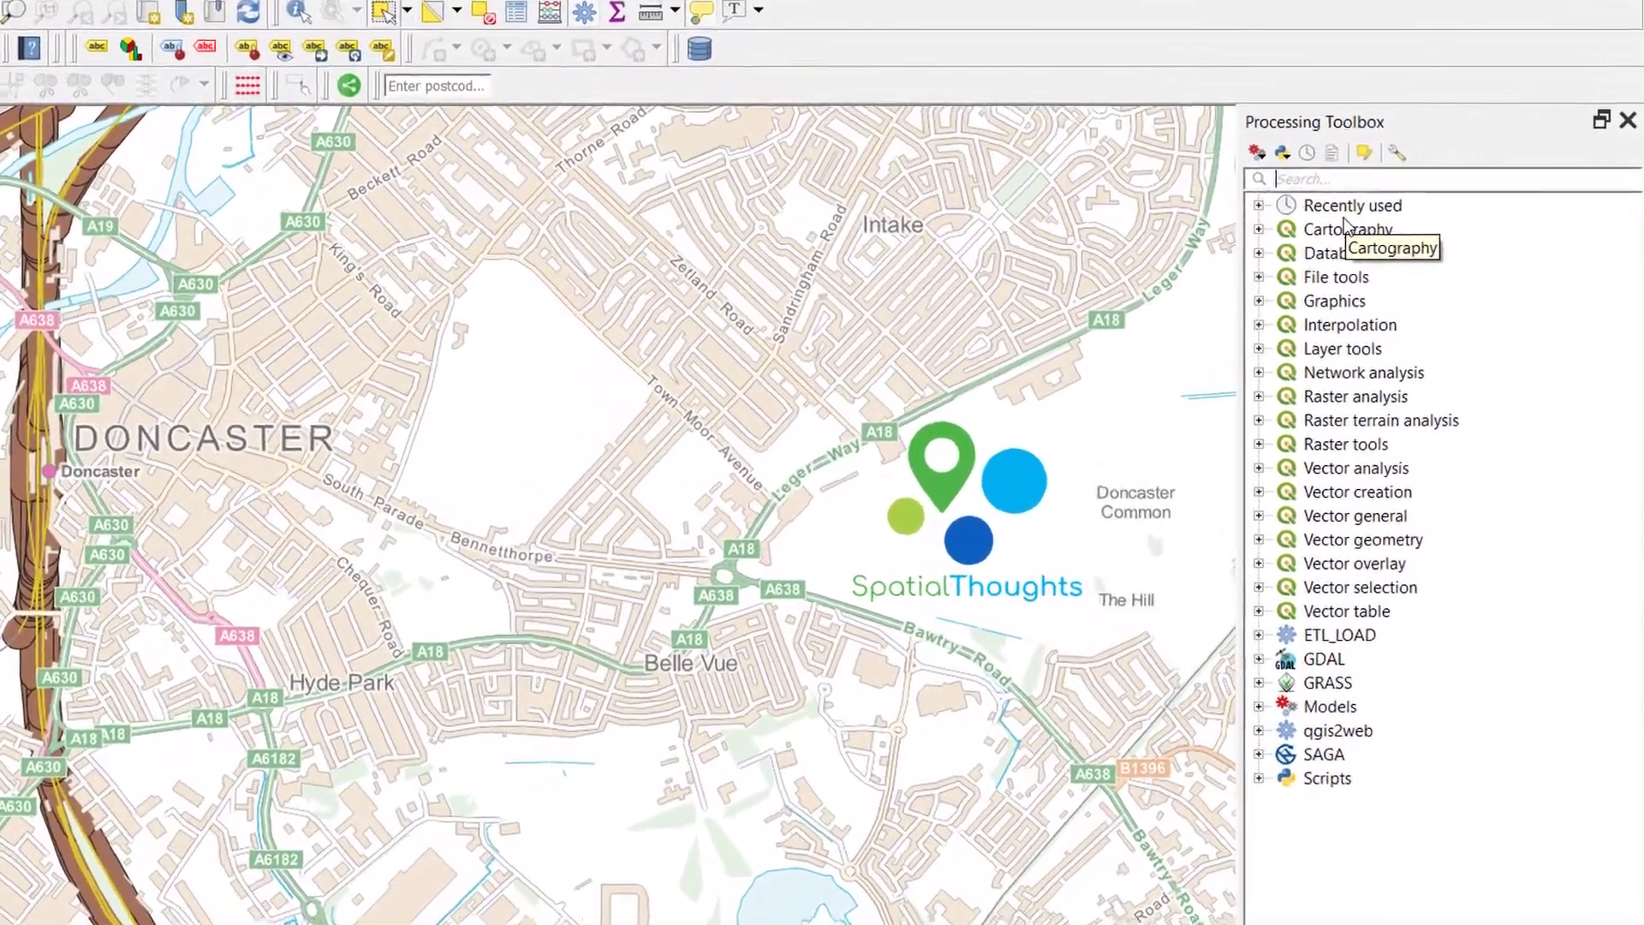
Open the Package layers algorithm and select all 29 project layers as inputs.
{"action": "type", "text": "pac"}
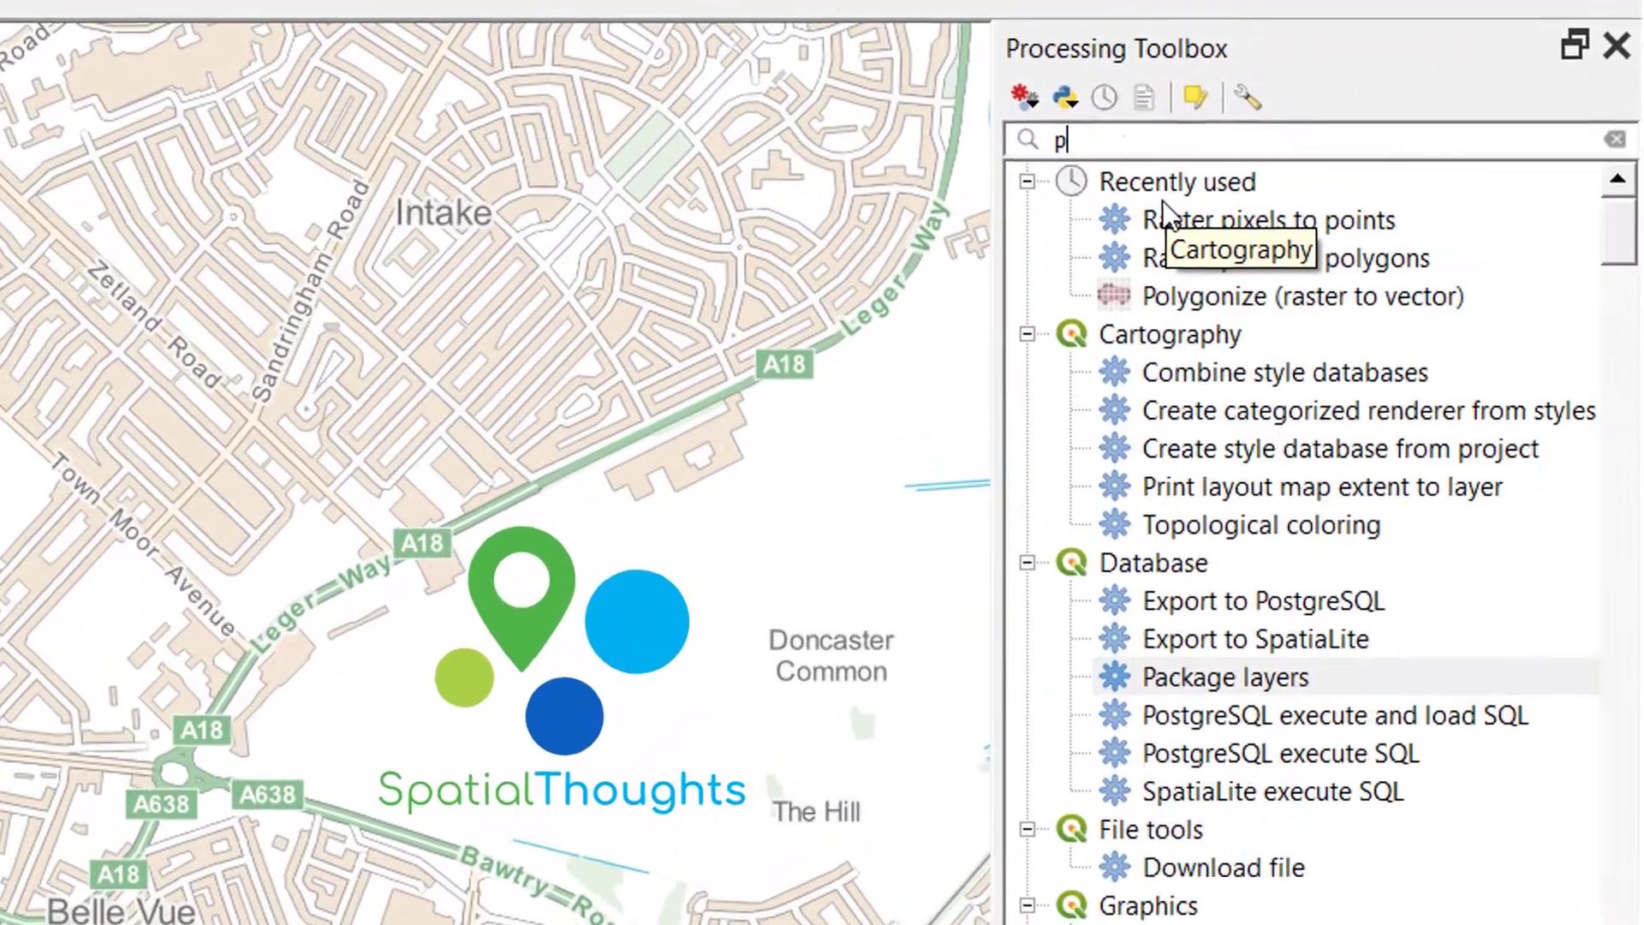
{"action": "type", "text": "k"}
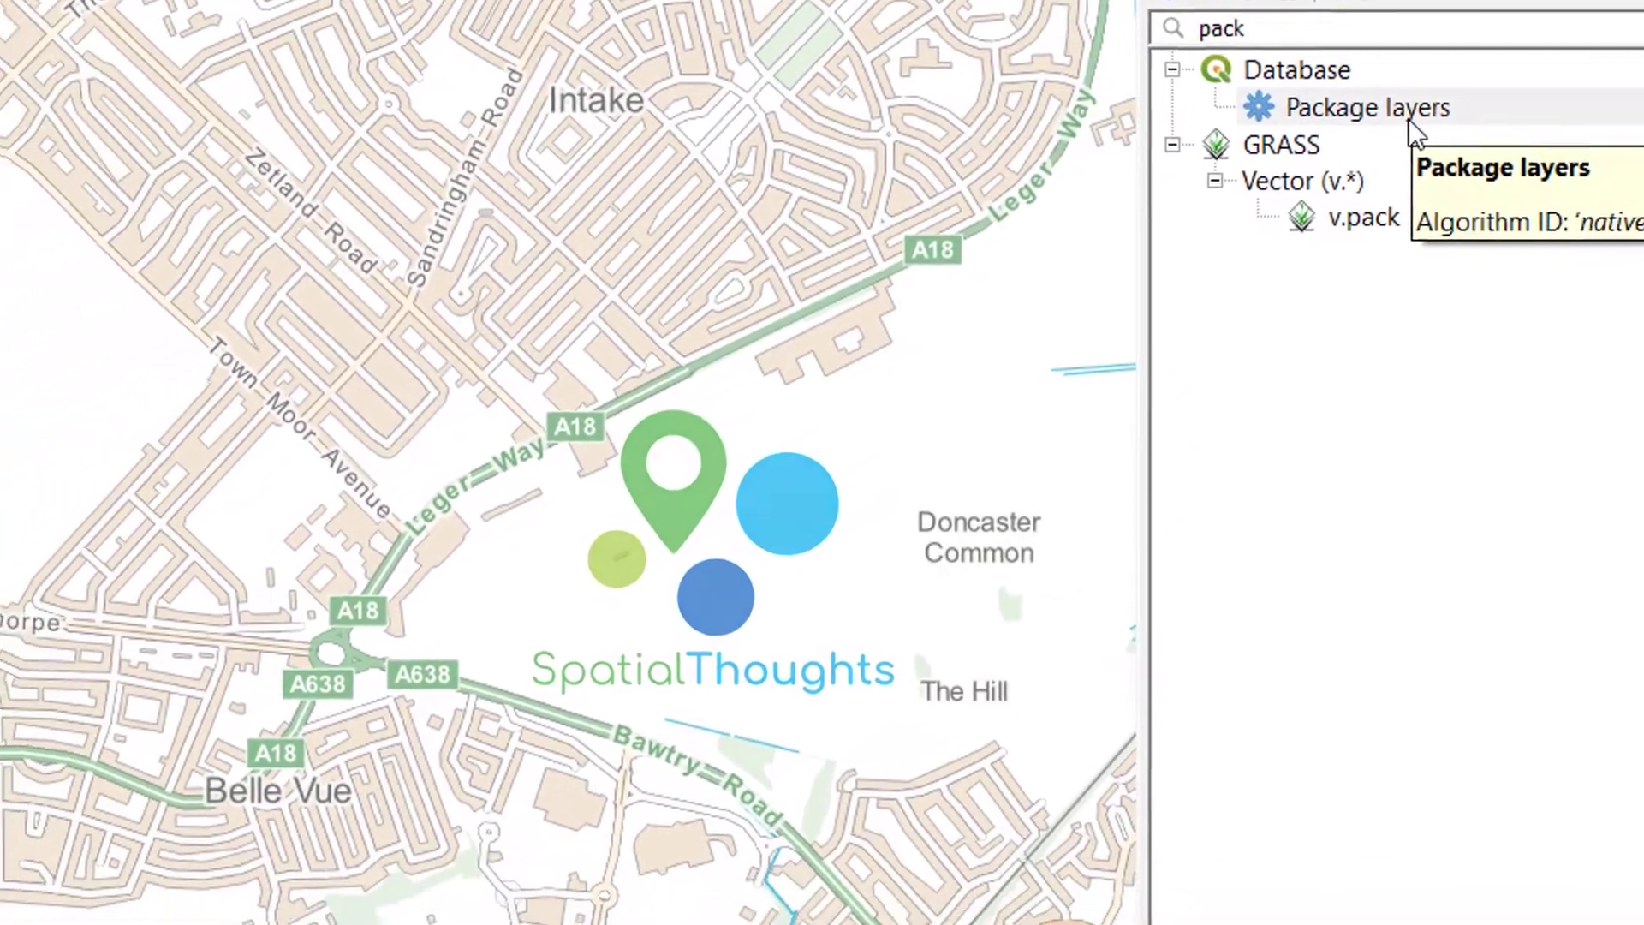
{"action": "double_click", "coordinate": [1409, 117]}
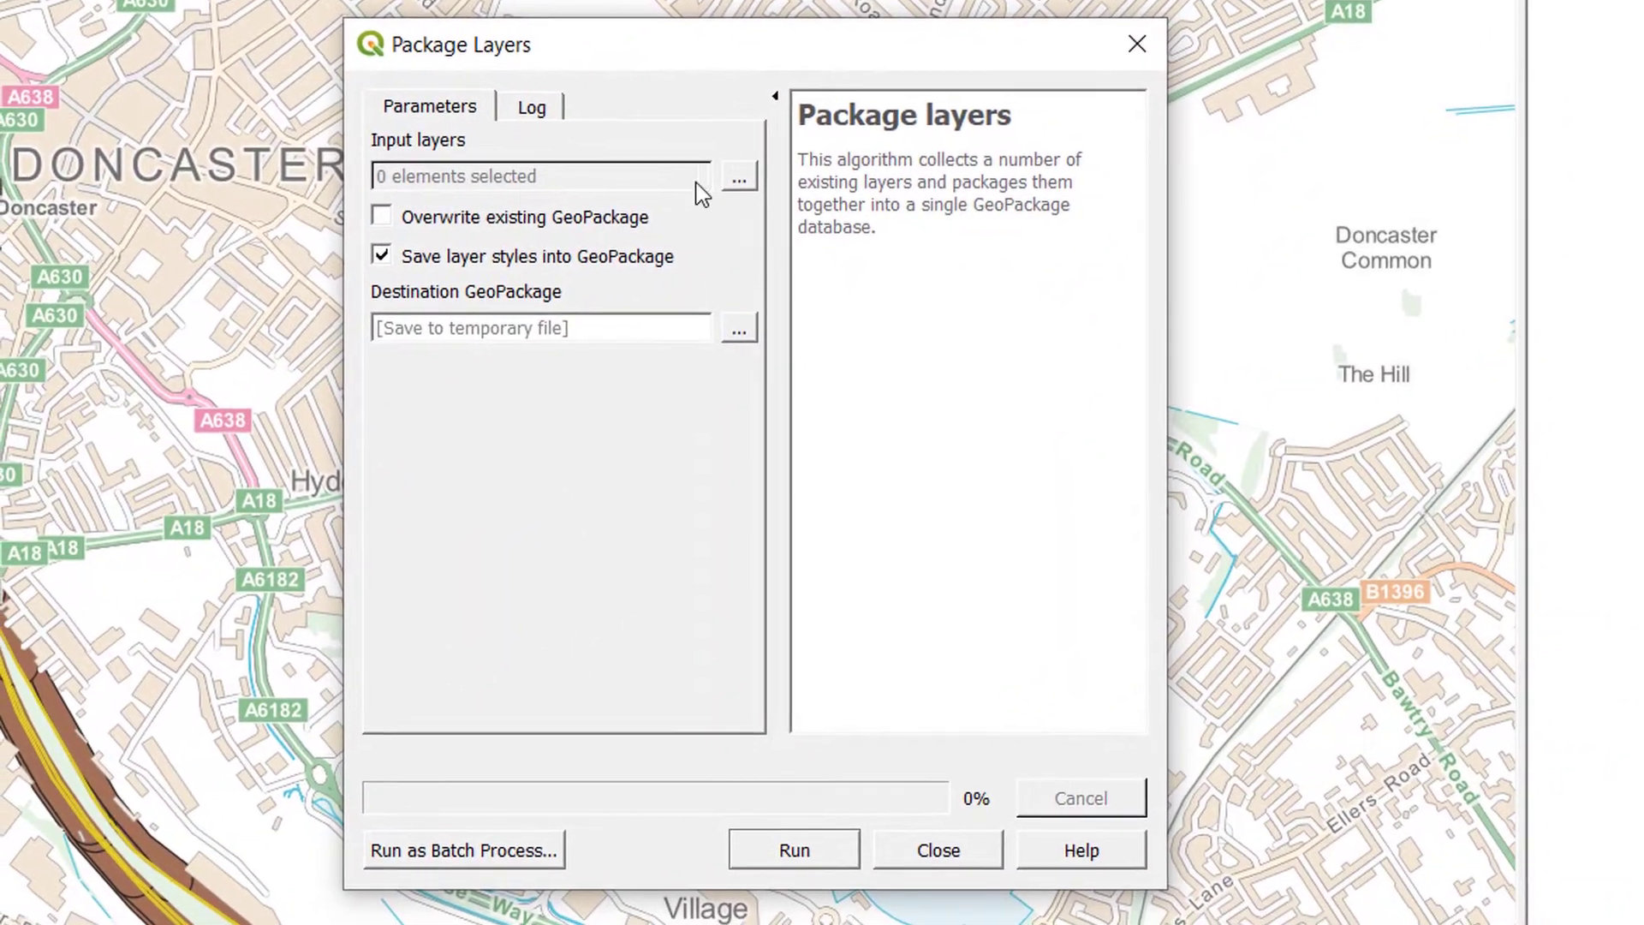
{"action": "left_click", "coordinate": [740, 178]}
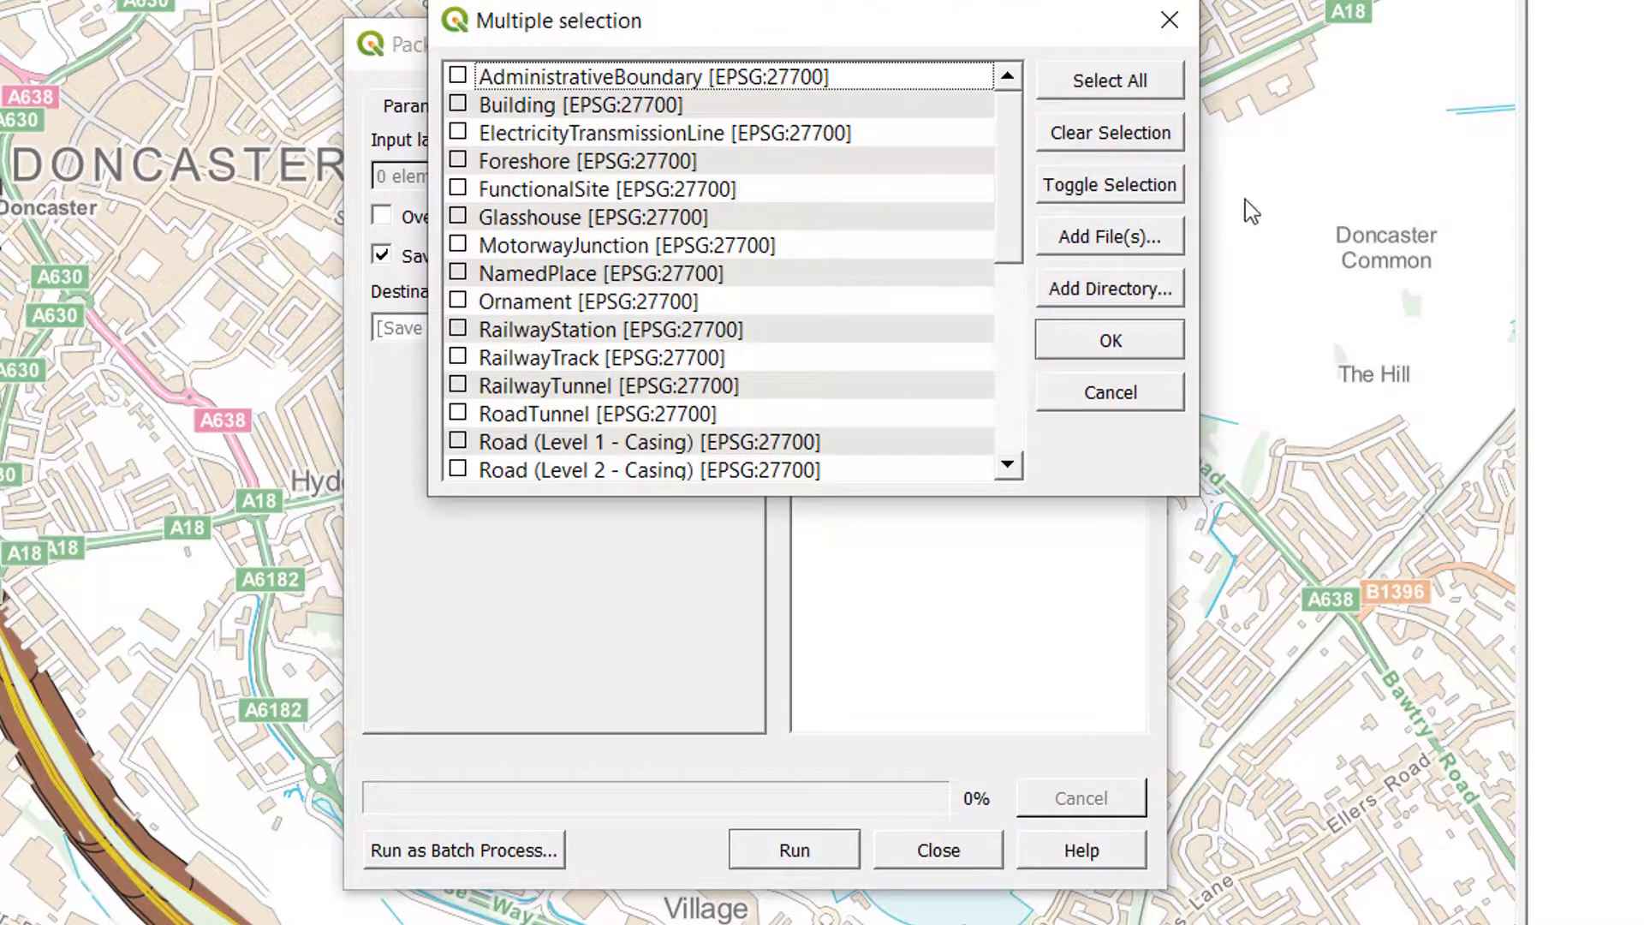
{"action": "left_click", "coordinate": [1135, 88]}
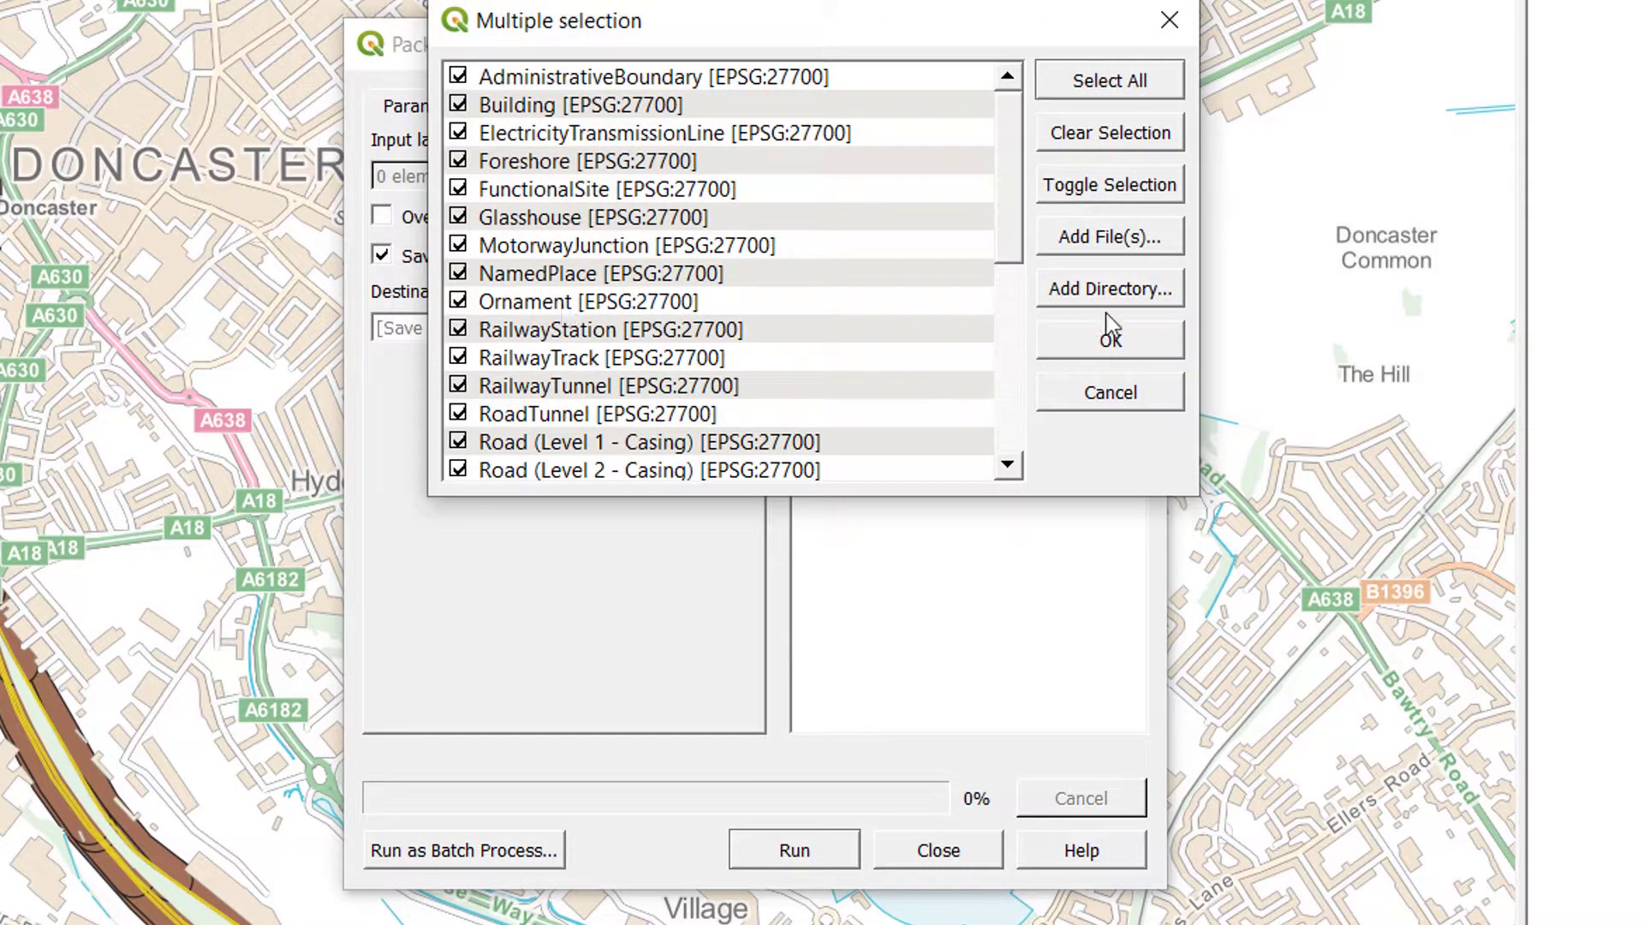
{"action": "left_click", "coordinate": [1103, 350]}
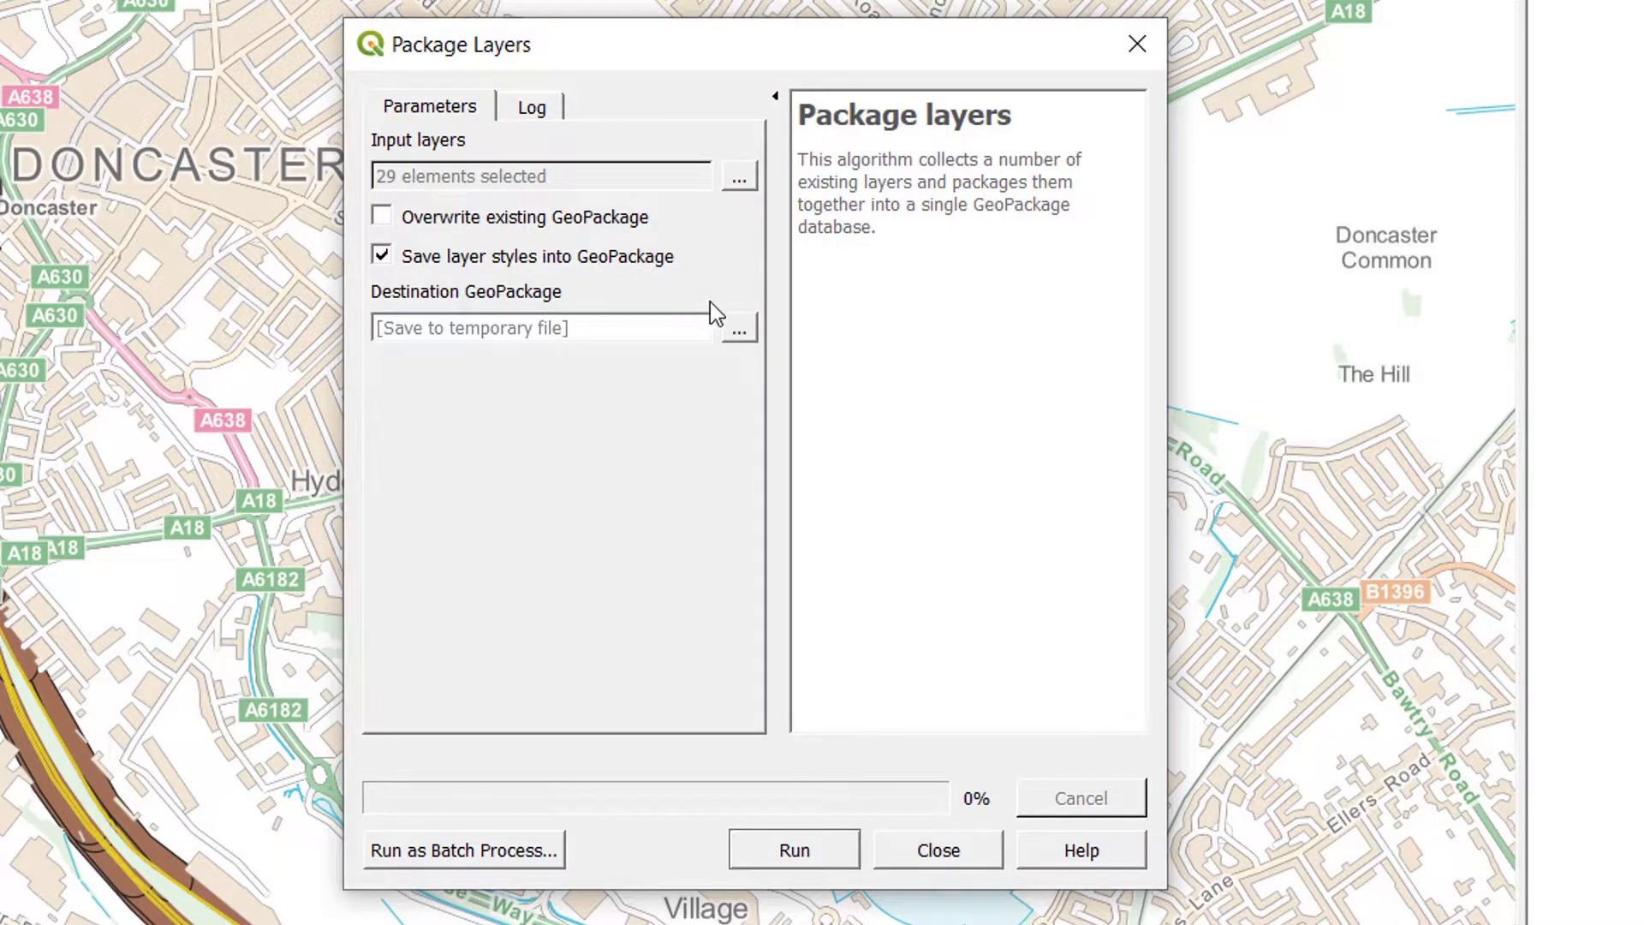
Set the output file to C:/_demo/myPackage.gpkg and run the packaging.
{"action": "left_click", "coordinate": [741, 335]}
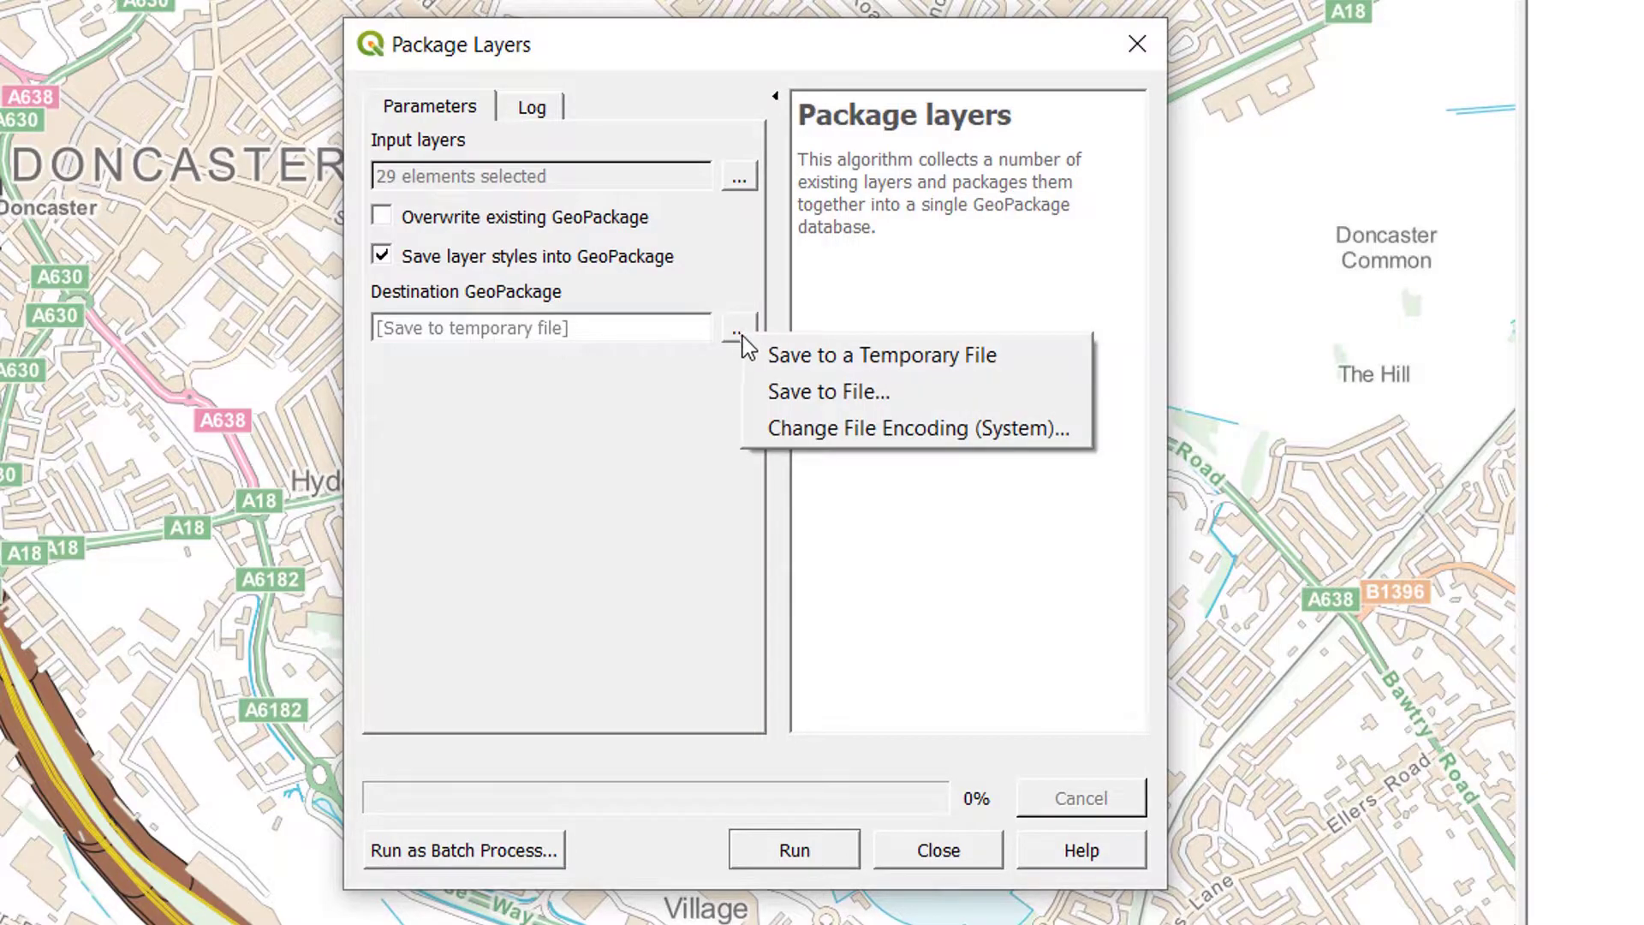
{"action": "left_click", "coordinate": [776, 391]}
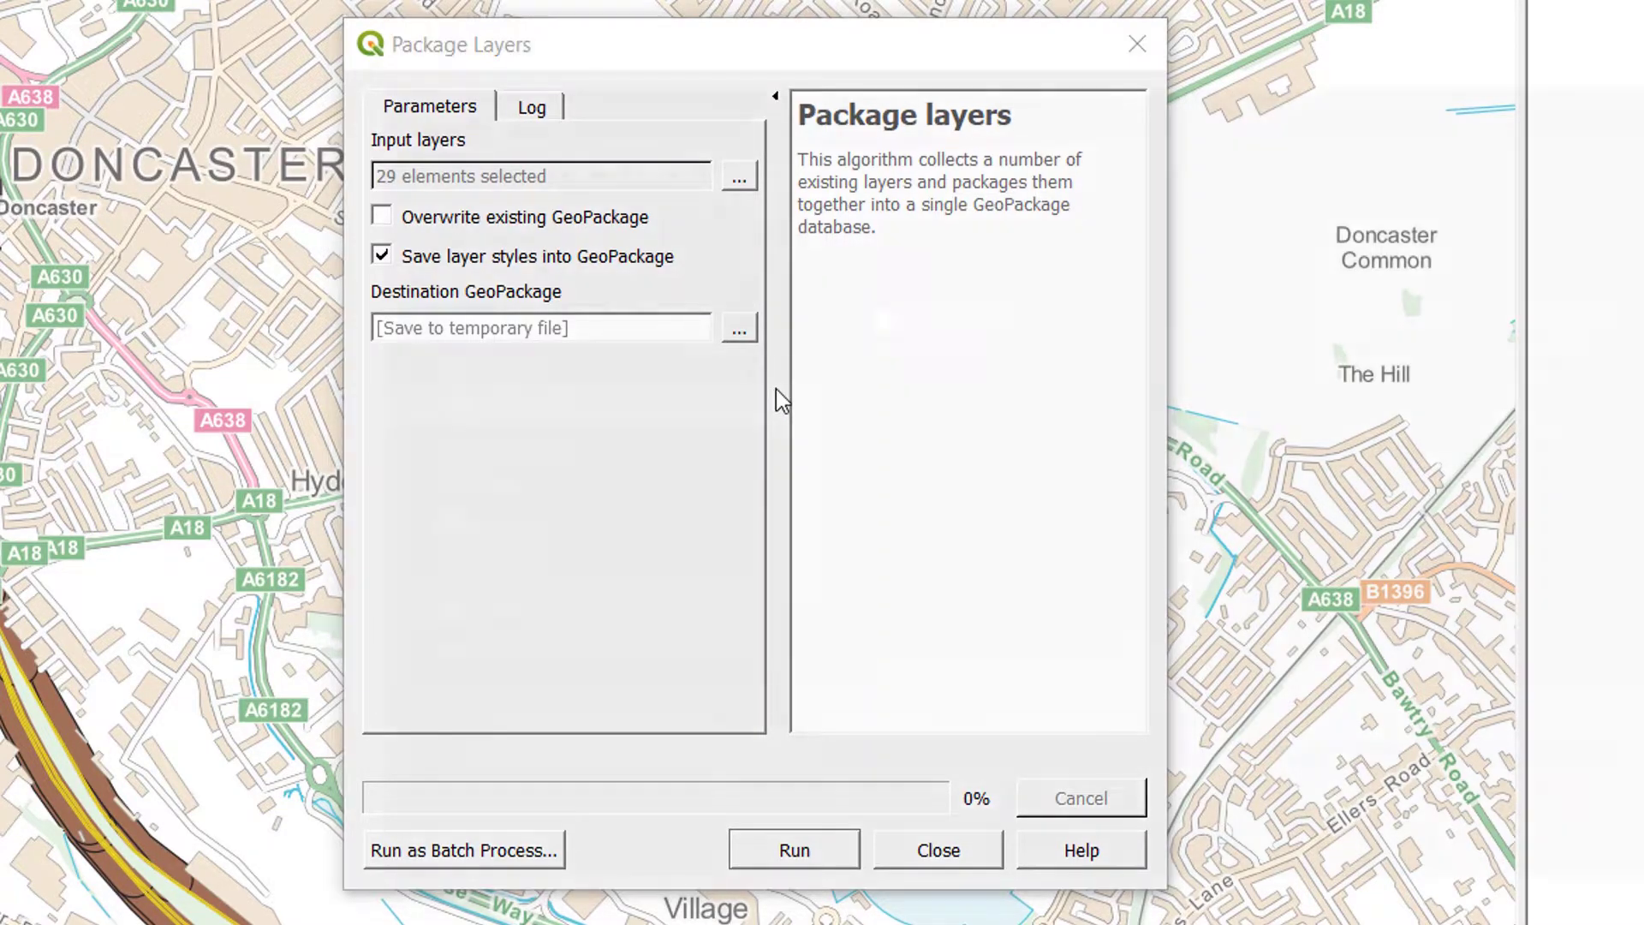
{"action": "left_click", "coordinate": [925, 150]}
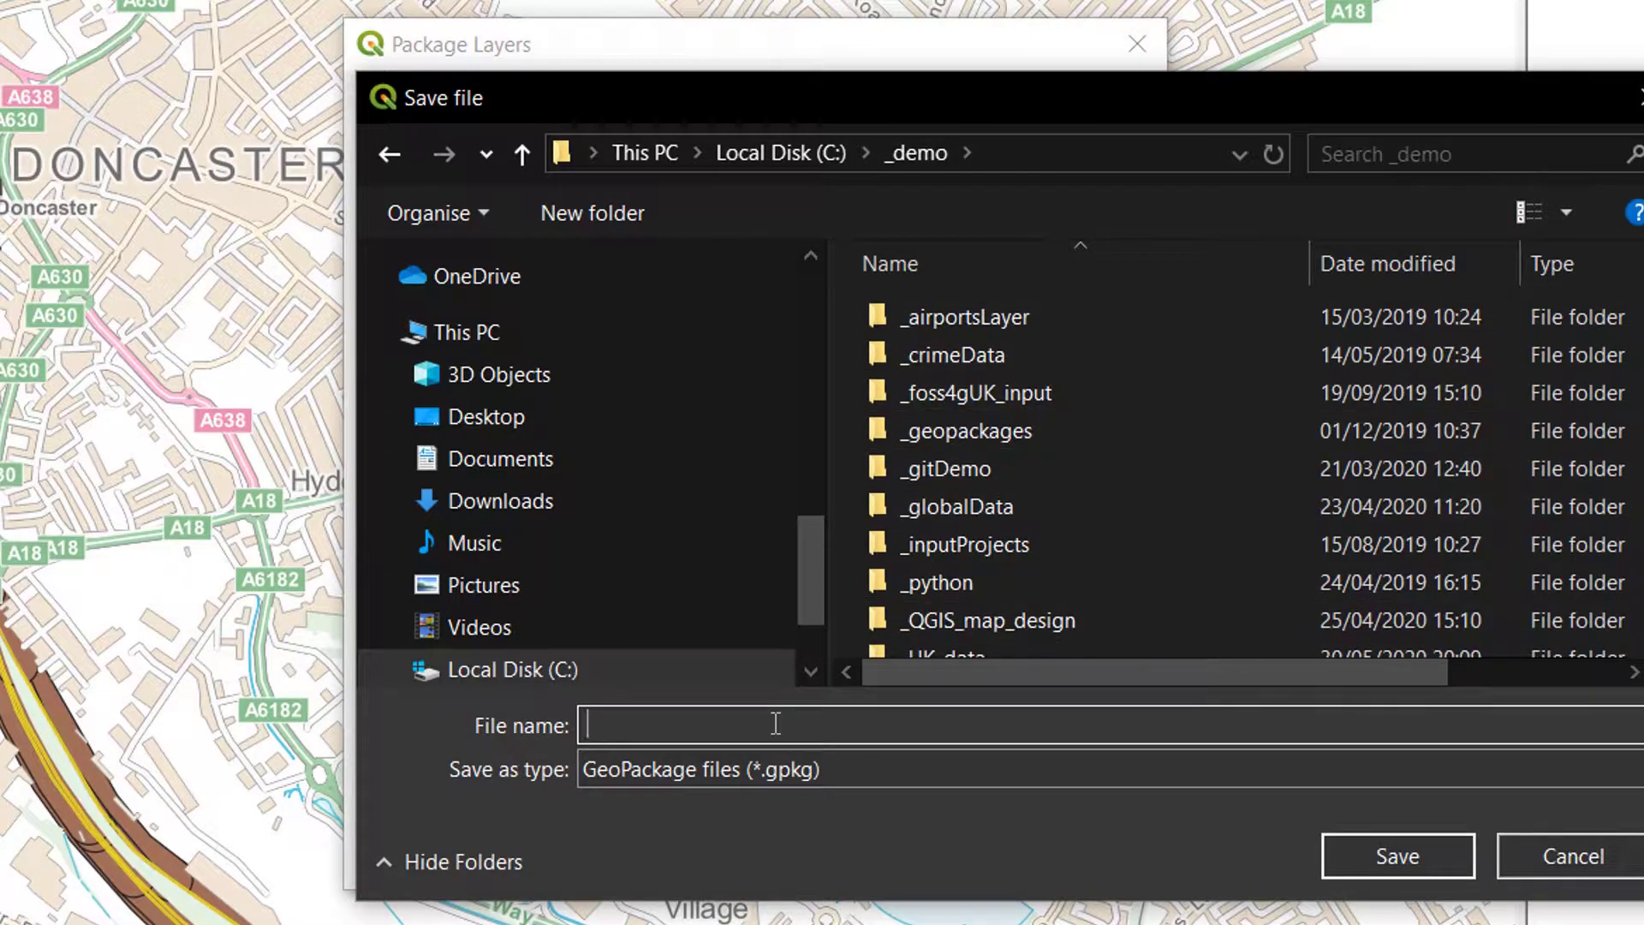
{"action": "type", "text": "myPackage"}
{"action": "left_click", "coordinate": [1405, 860]}
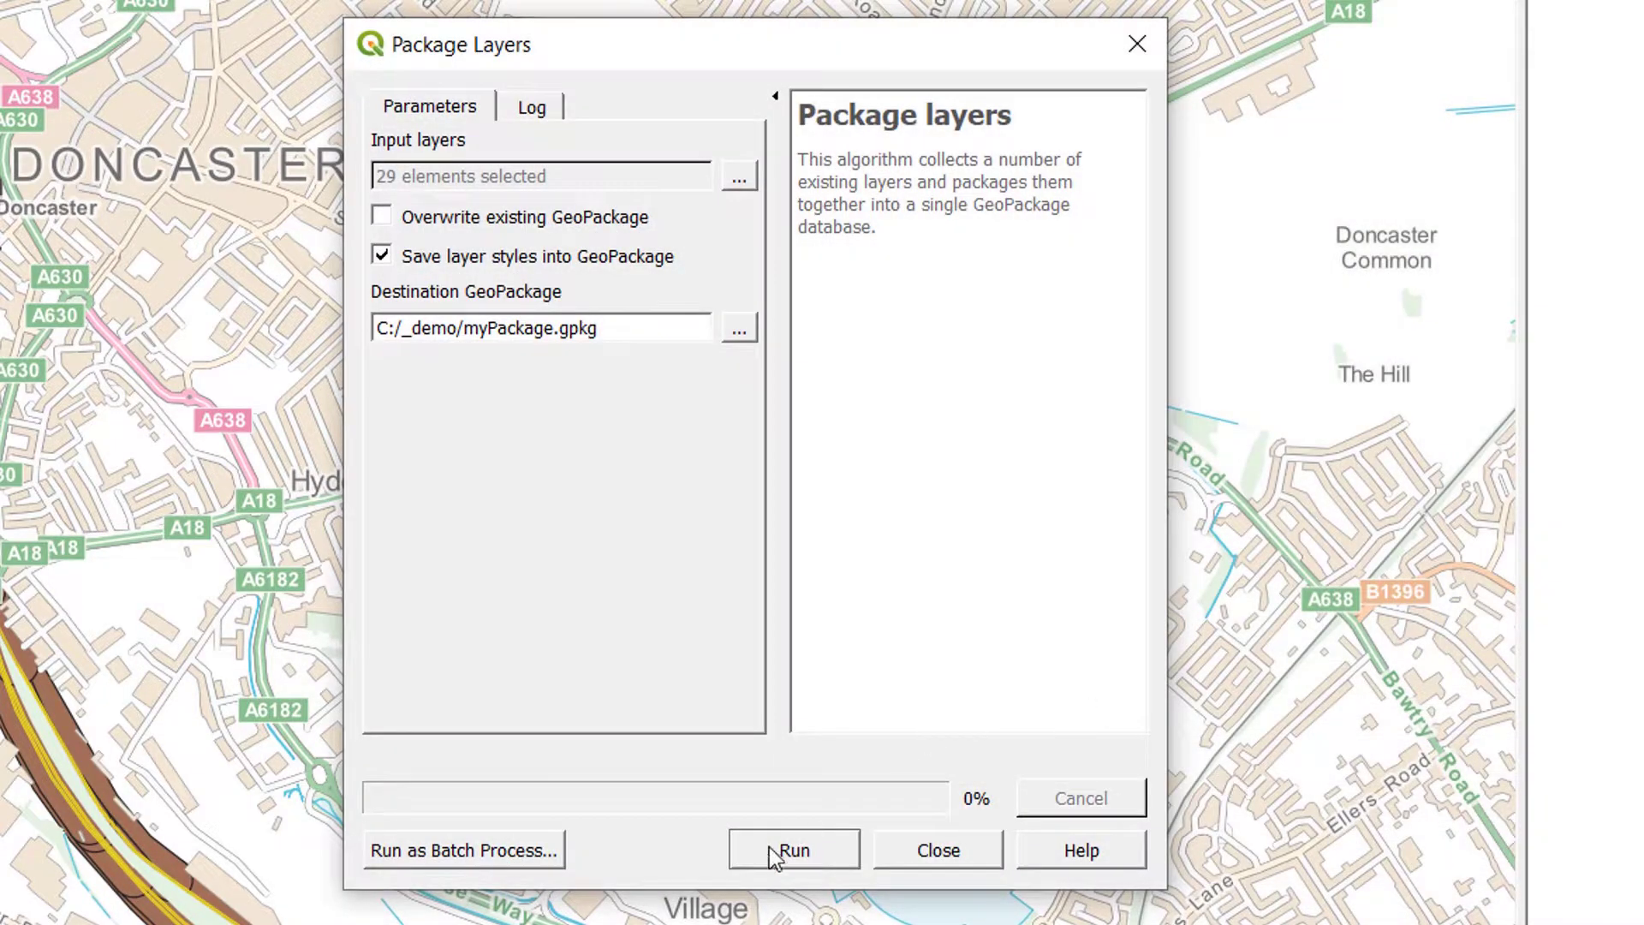
{"action": "left_click", "coordinate": [767, 855]}
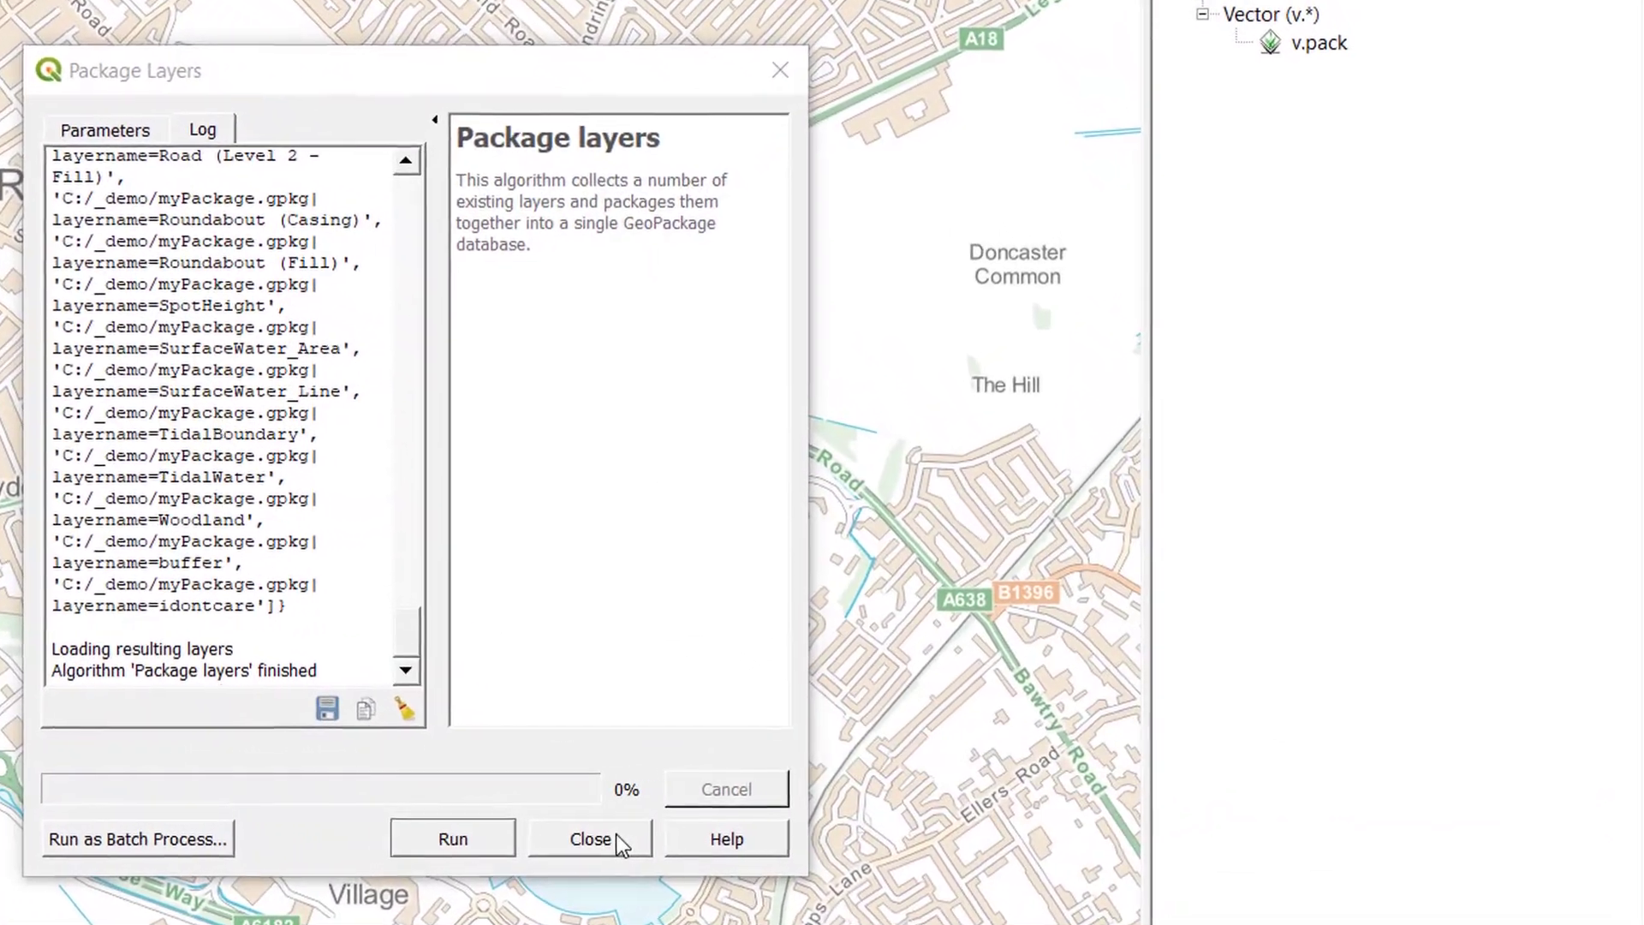
Close Package layers and open GM_Demo's buffer_wrkarnd model in the Processing Modeler.
{"action": "left_click", "coordinate": [658, 835]}
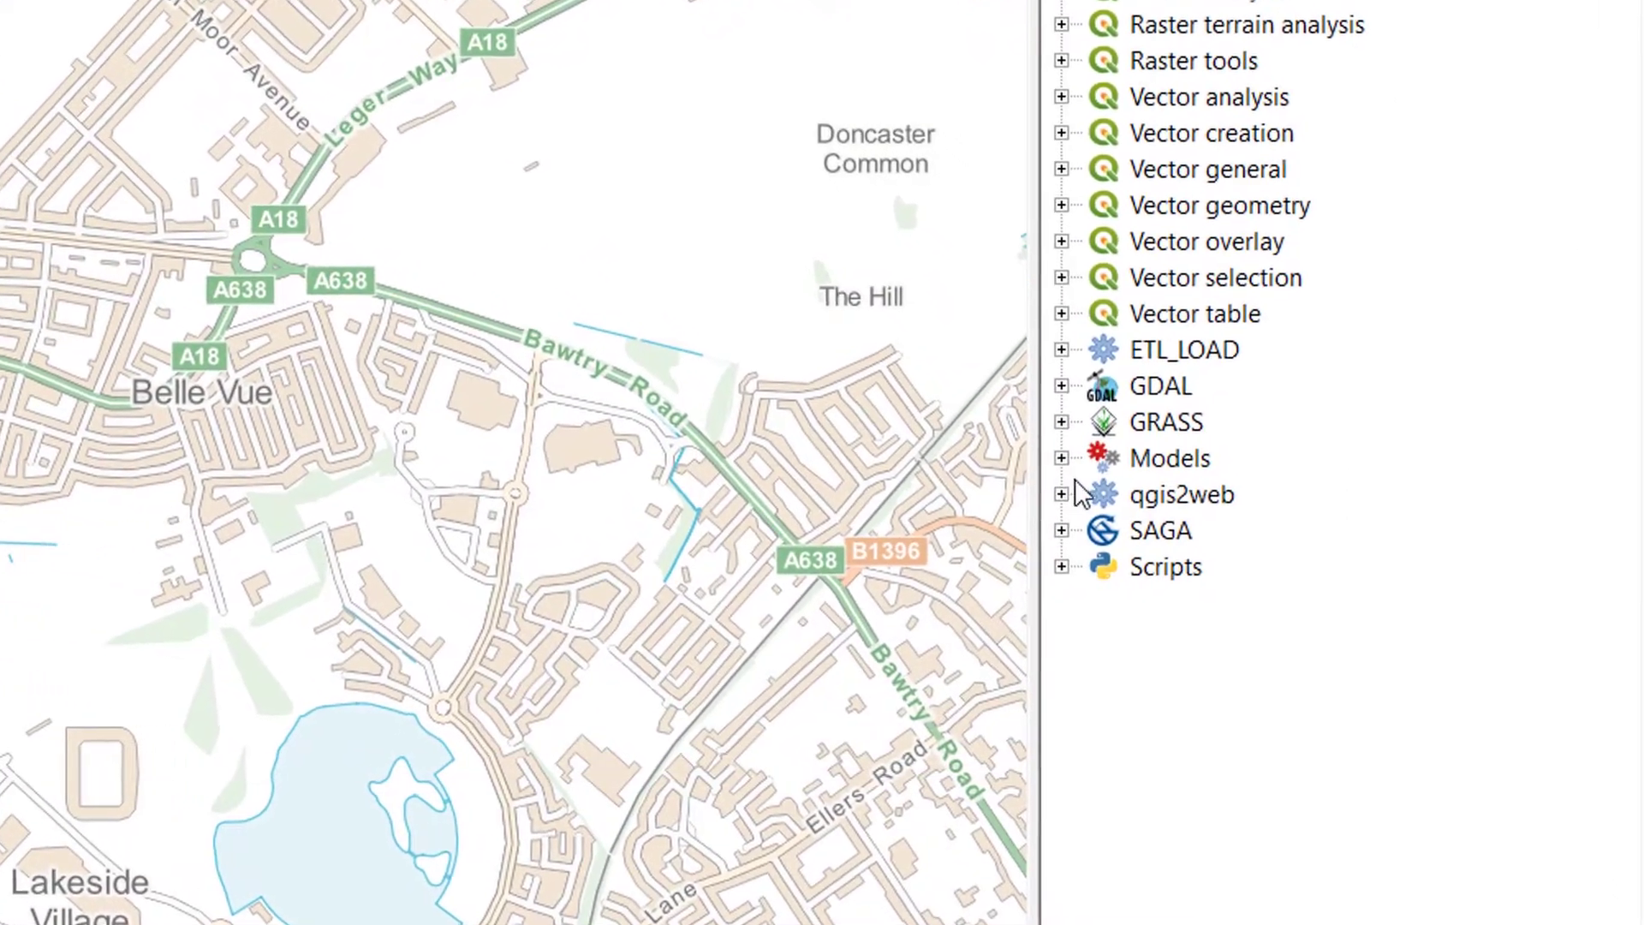
{"action": "left_click", "coordinate": [1061, 458]}
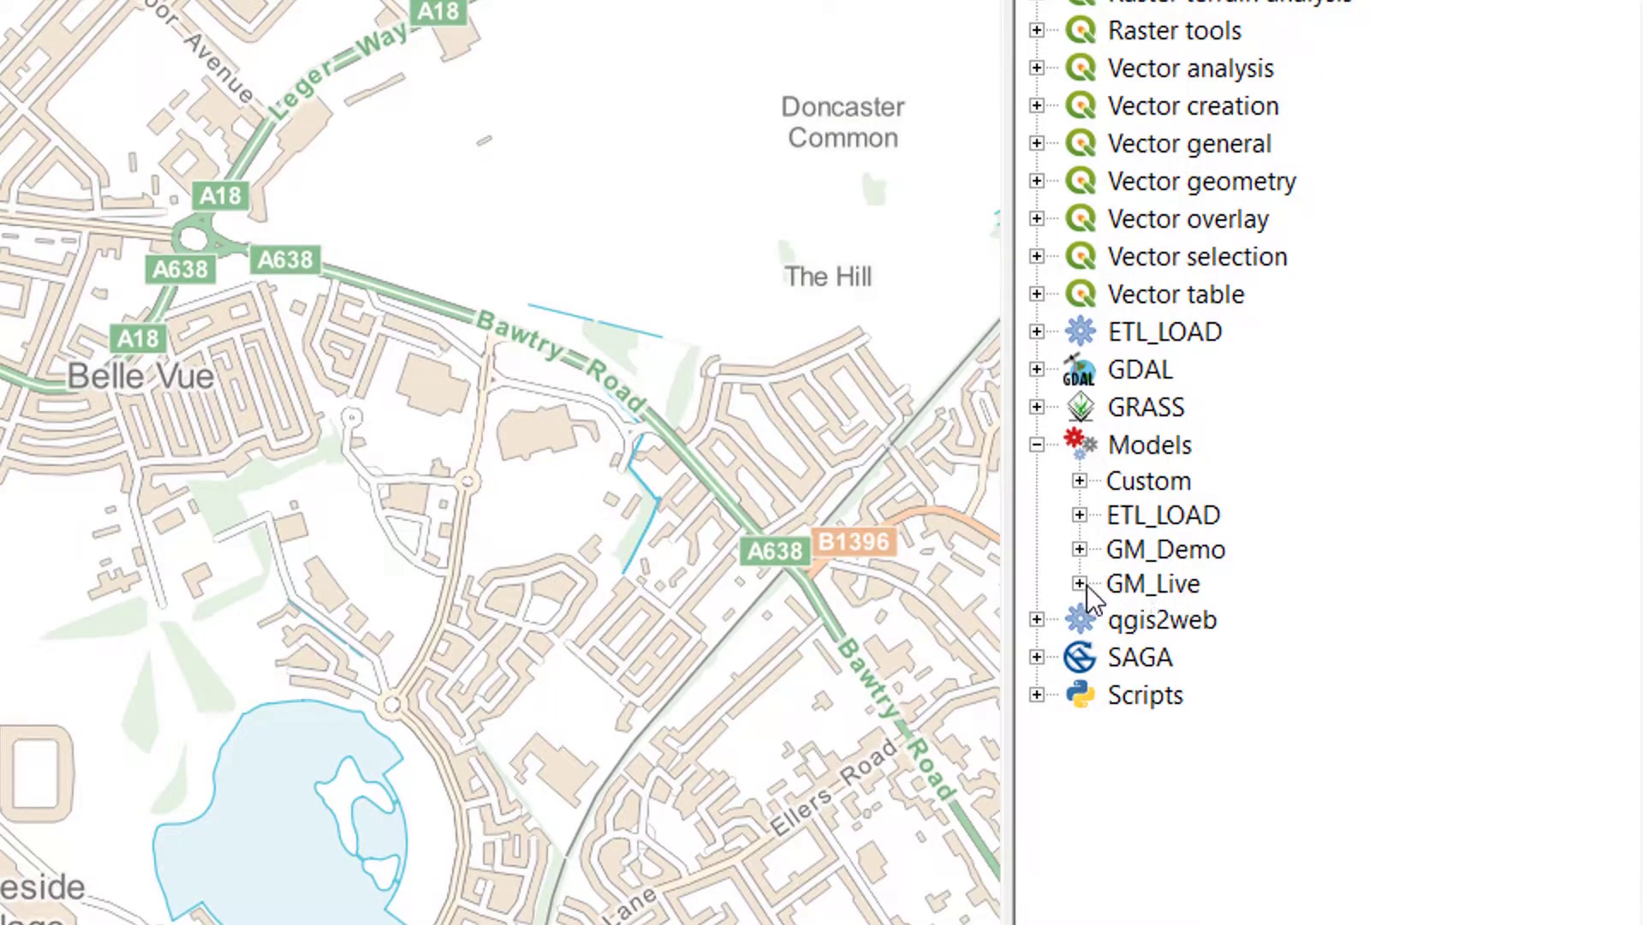
{"action": "left_click", "coordinate": [1080, 550]}
{"action": "left_click", "coordinate": [1247, 661]}
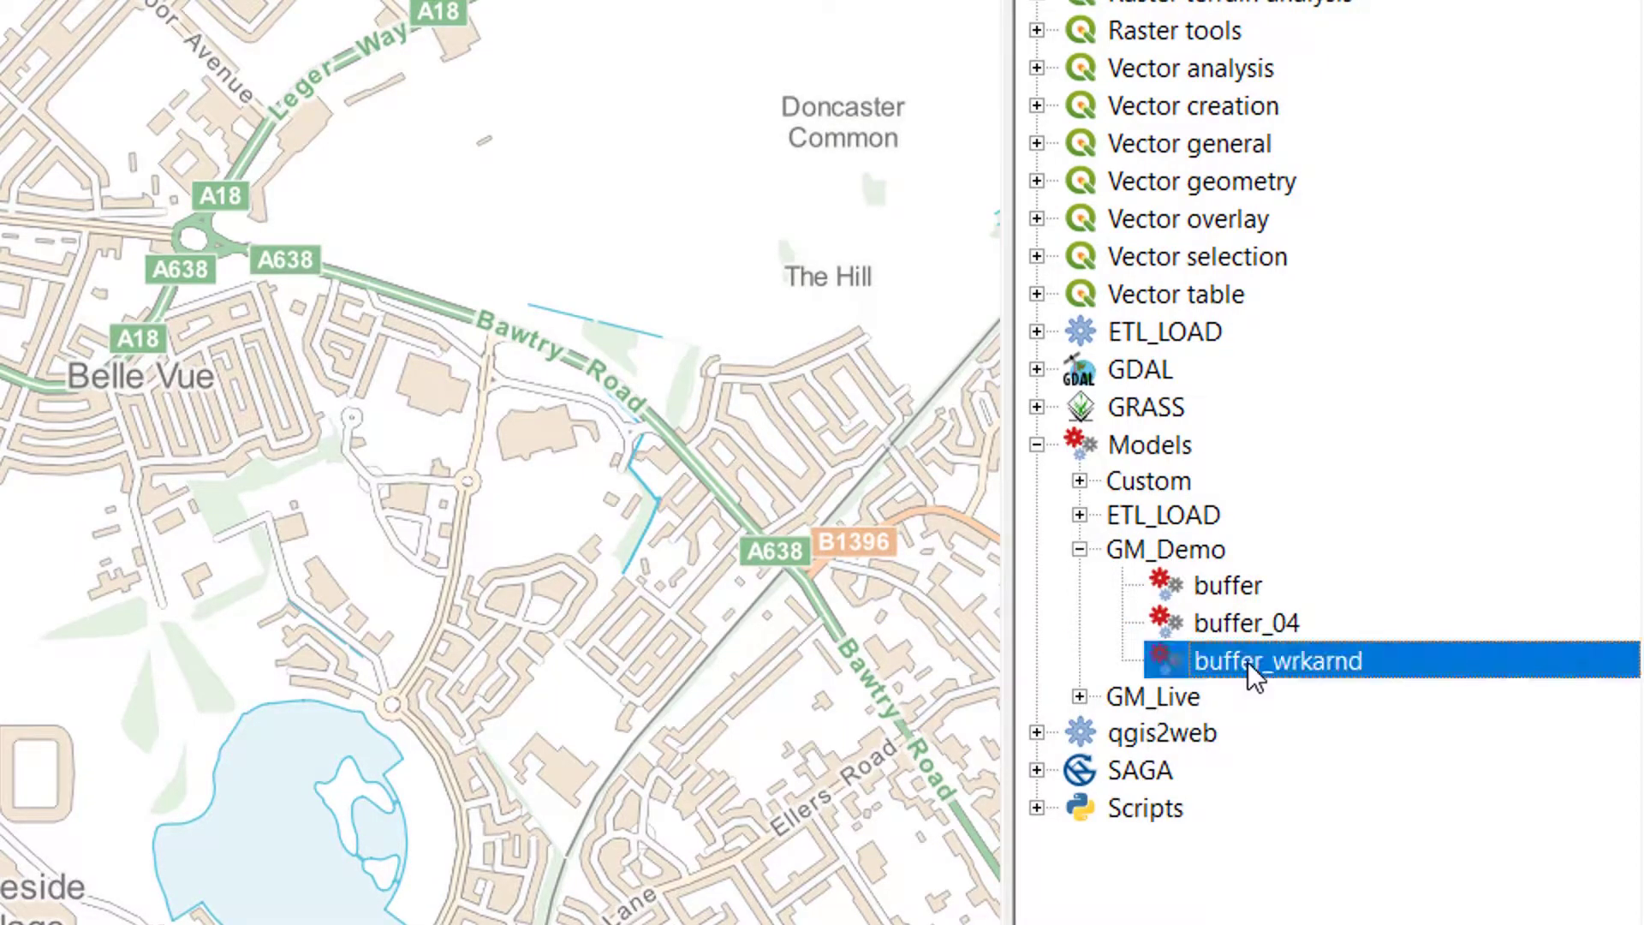
{"action": "right_click", "coordinate": [1250, 664]}
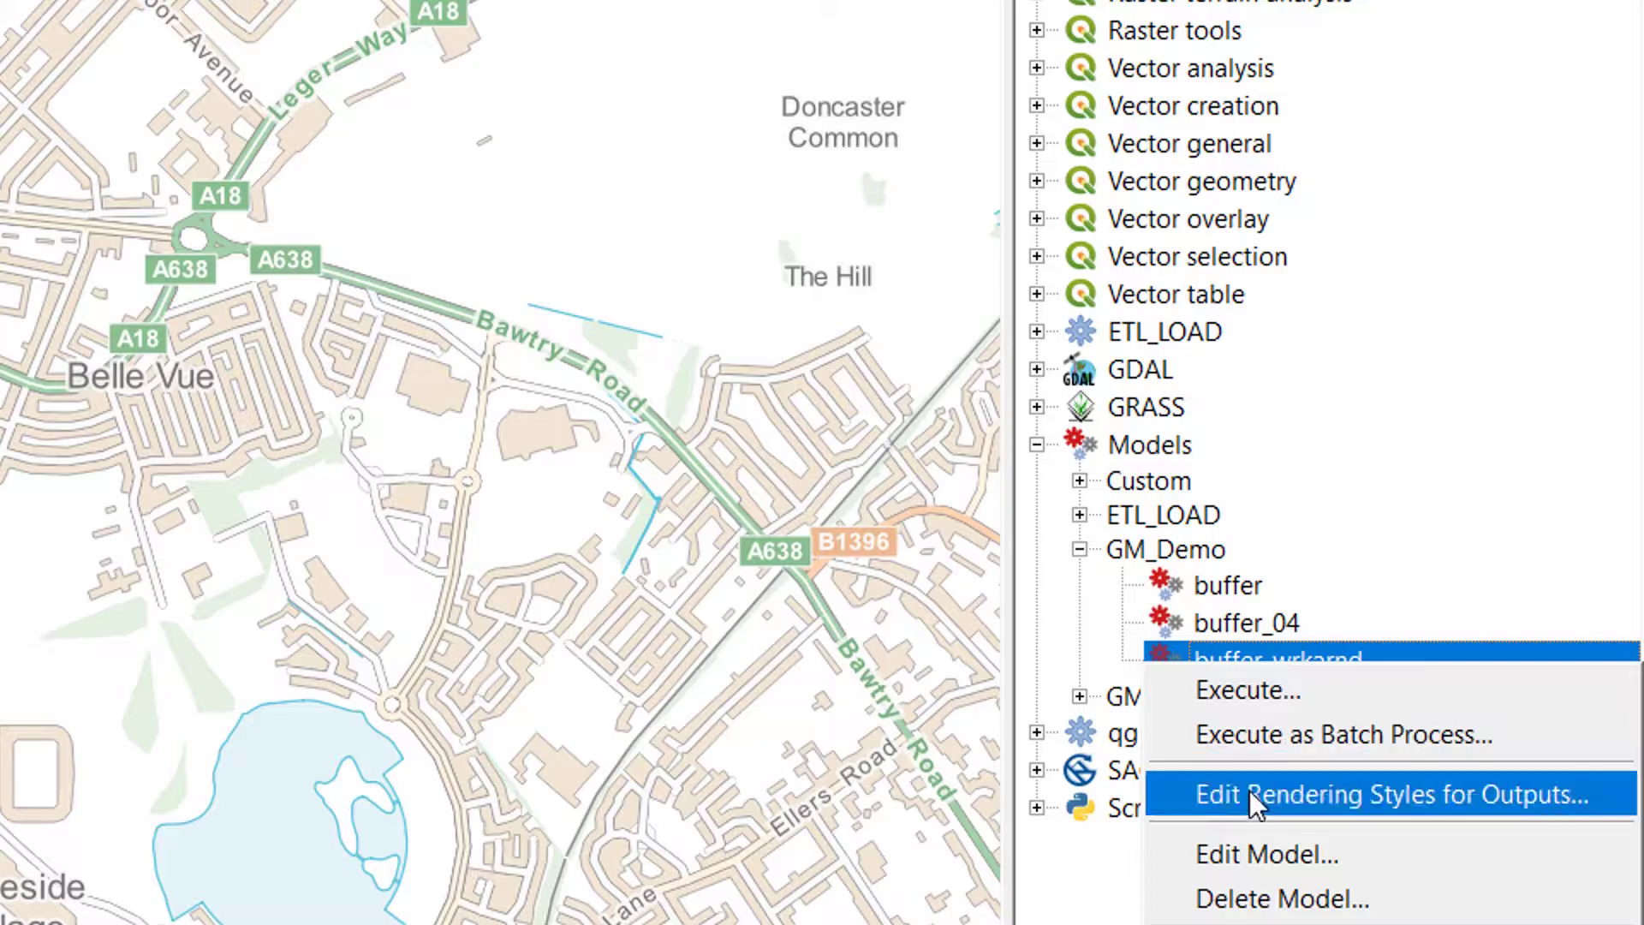
{"action": "left_click", "coordinate": [1257, 850]}
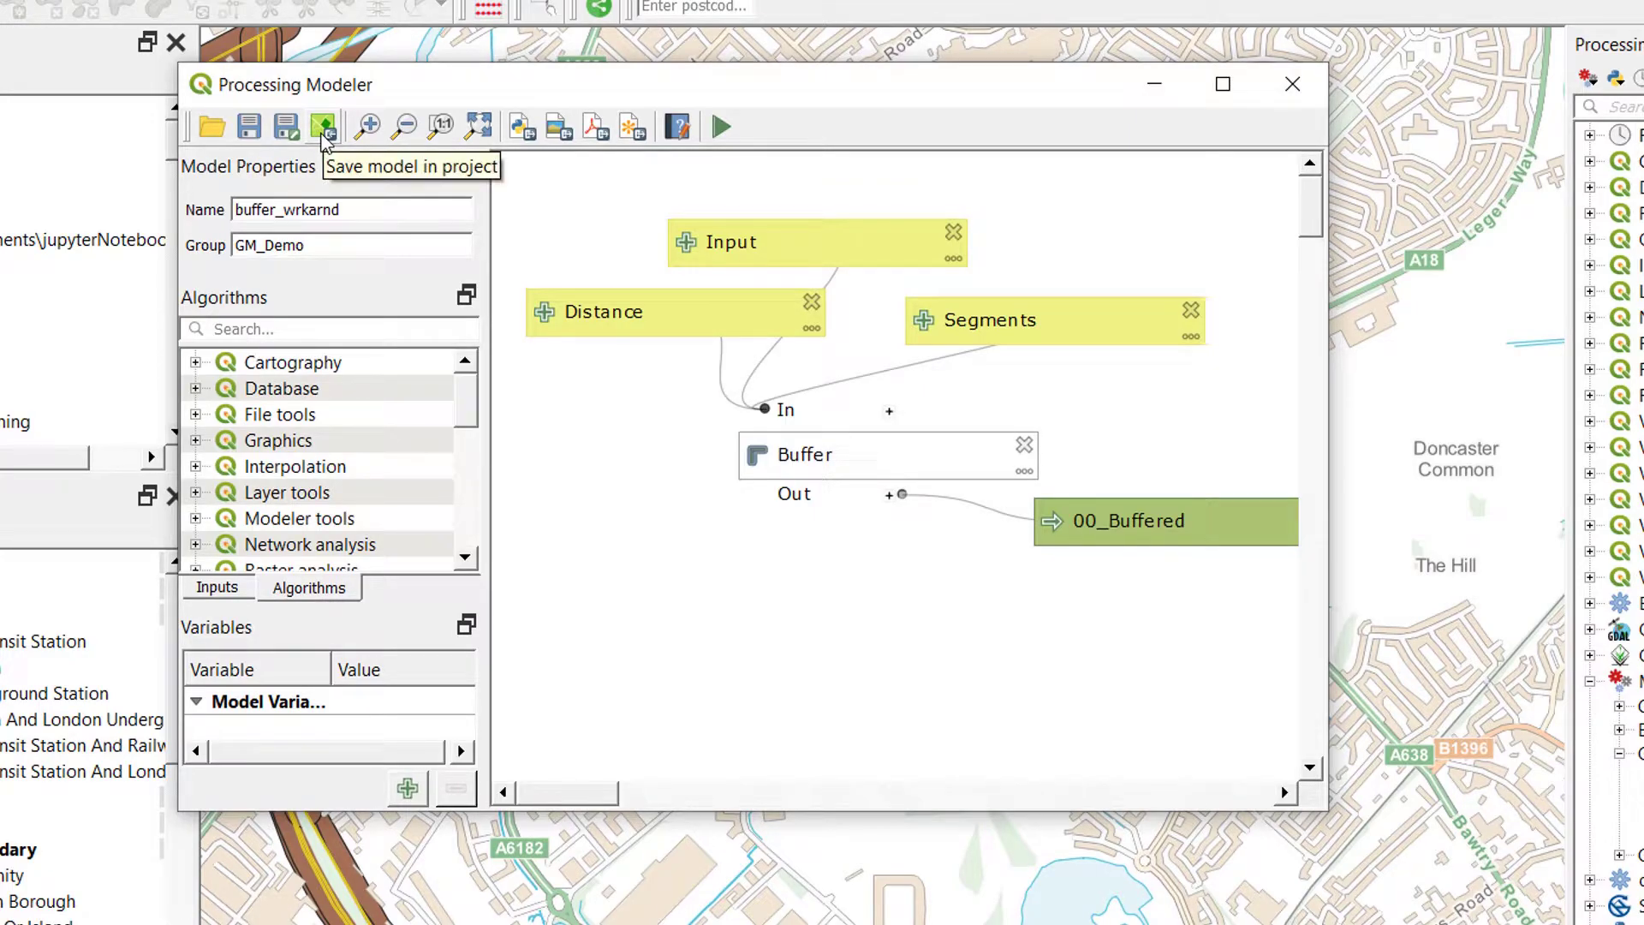
Save the model in the project, close the modeler and check the Project models list.
{"action": "left_click", "coordinate": [322, 135]}
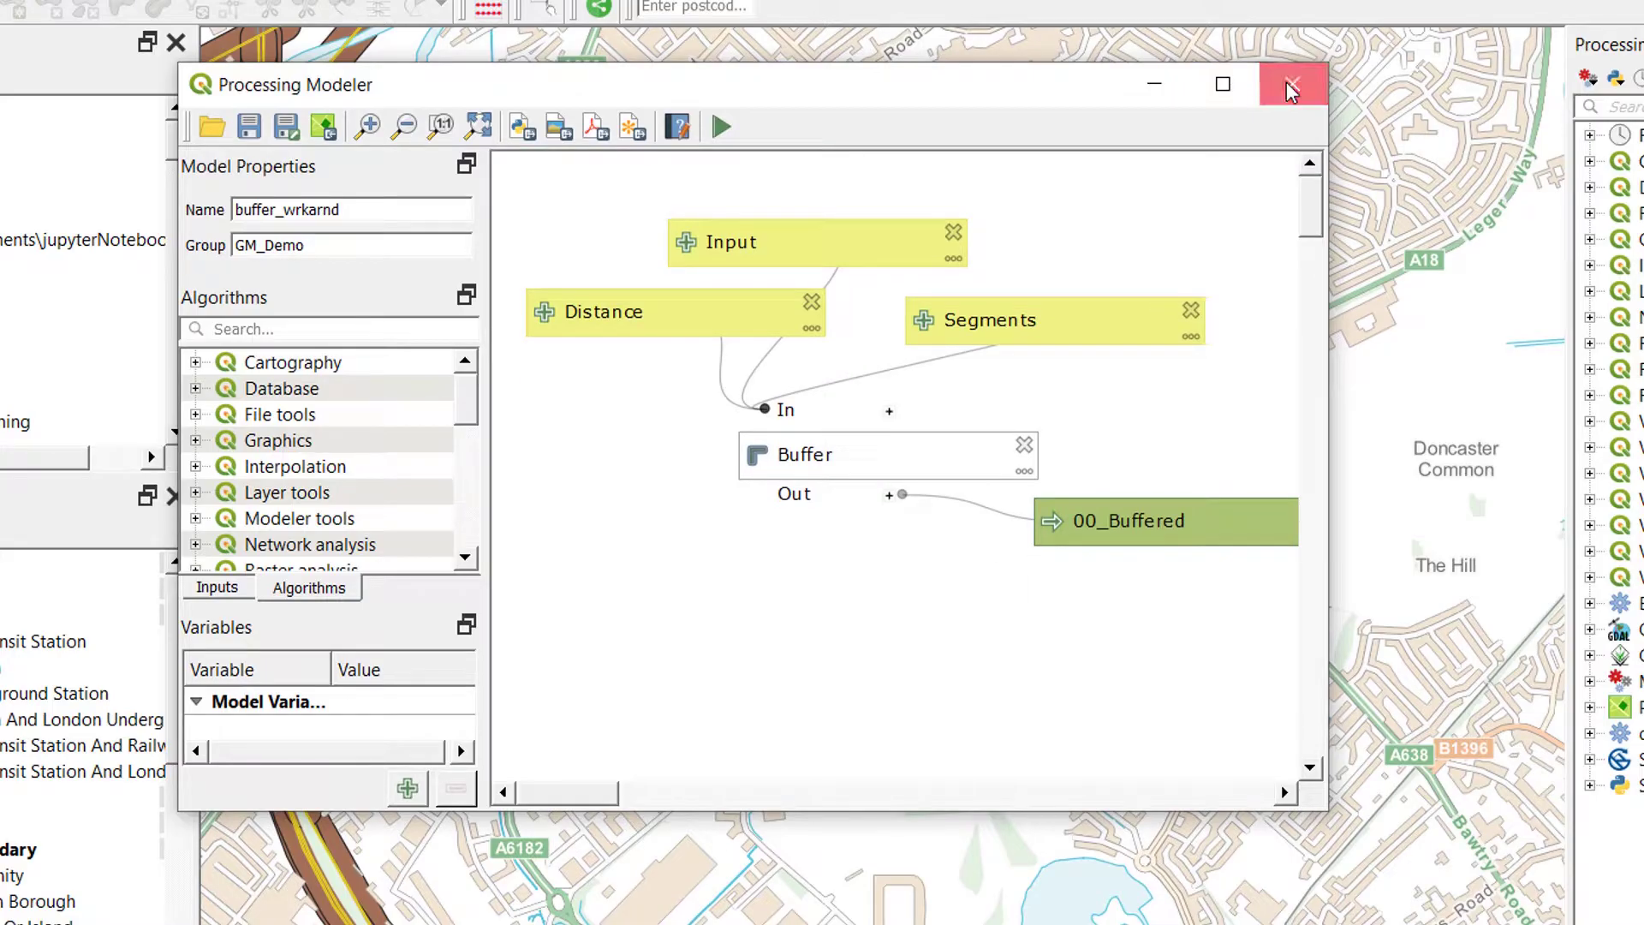
{"action": "left_click", "coordinate": [1293, 84]}
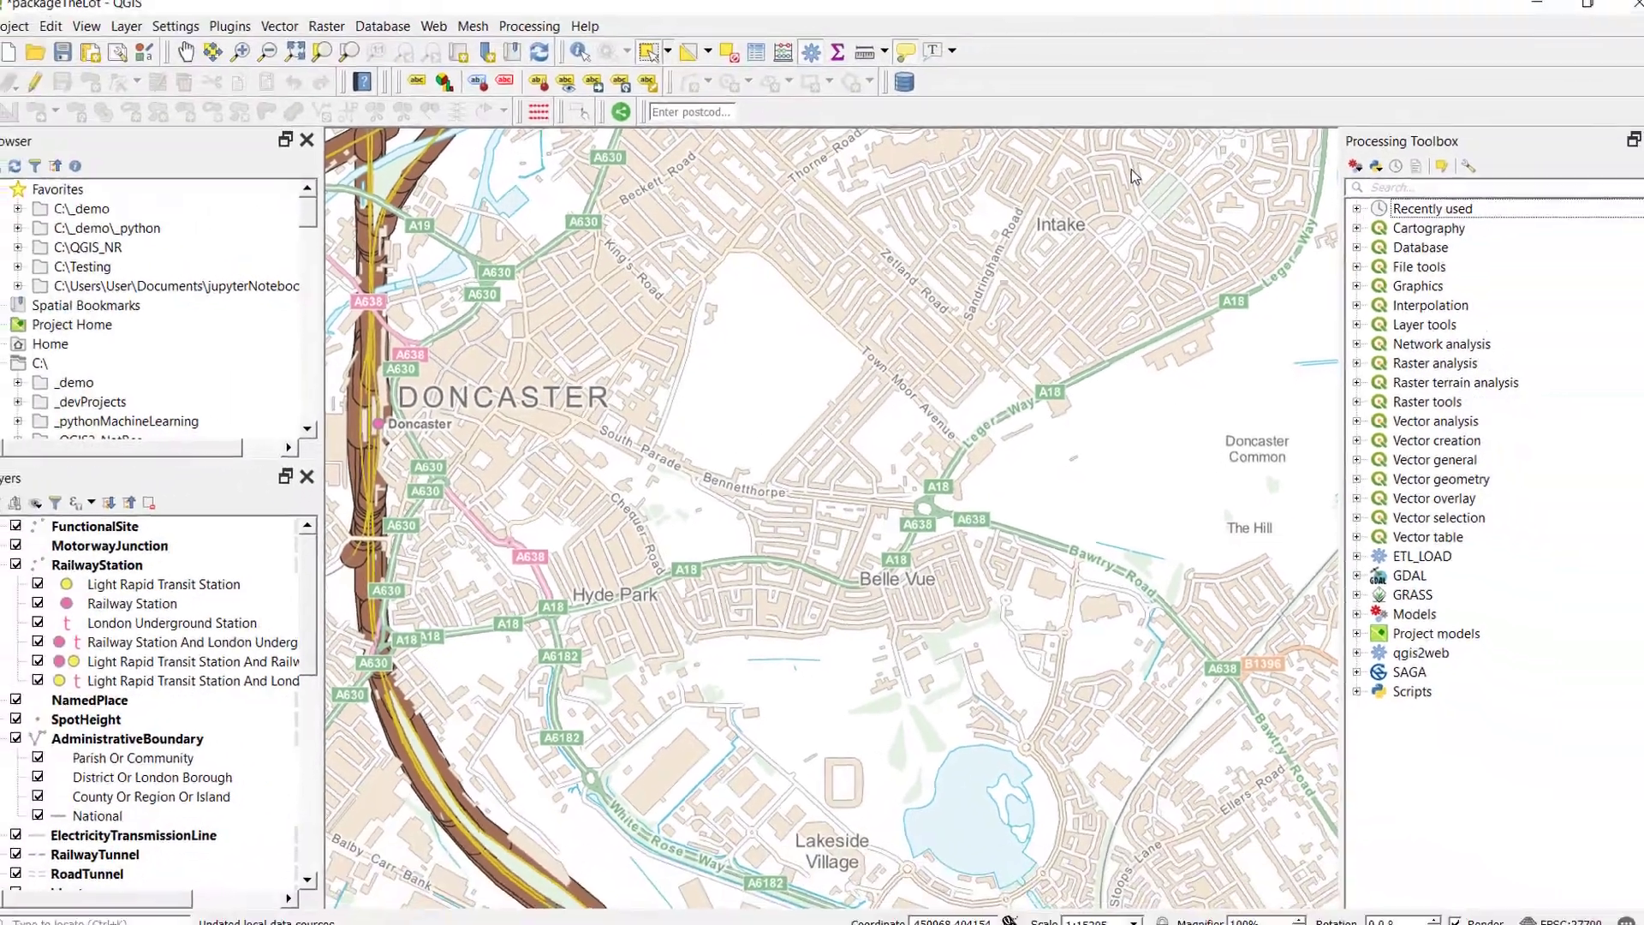
{"action": "left_click", "coordinate": [1412, 692]}
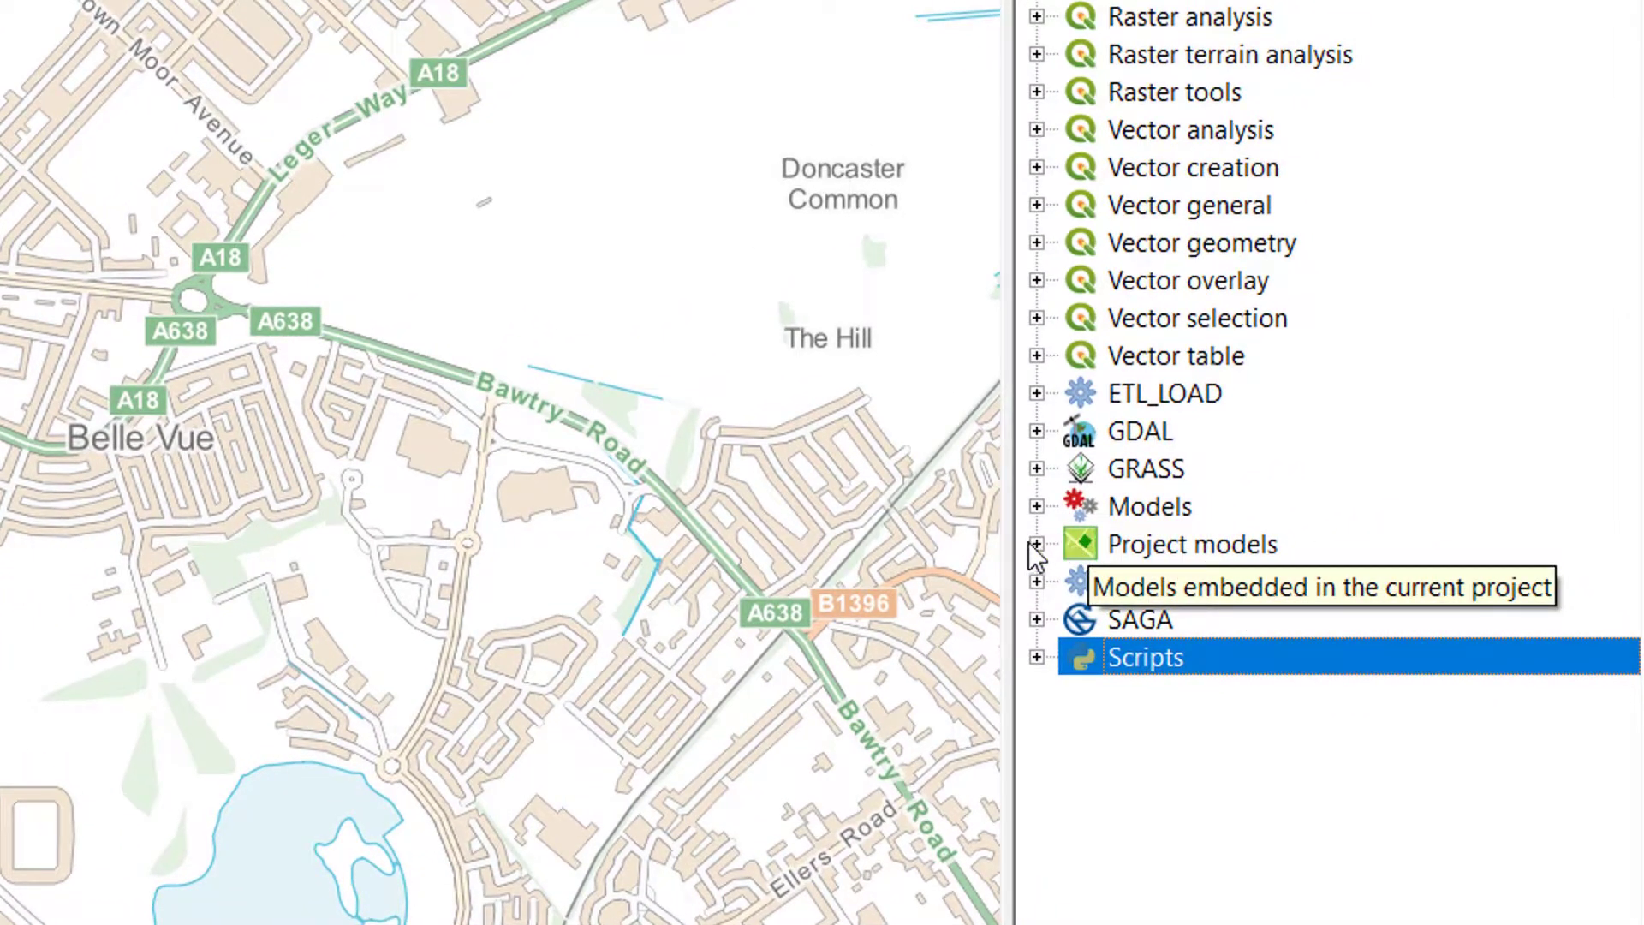
{"action": "left_click", "coordinate": [1036, 545]}
{"action": "left_click", "coordinate": [1037, 544]}
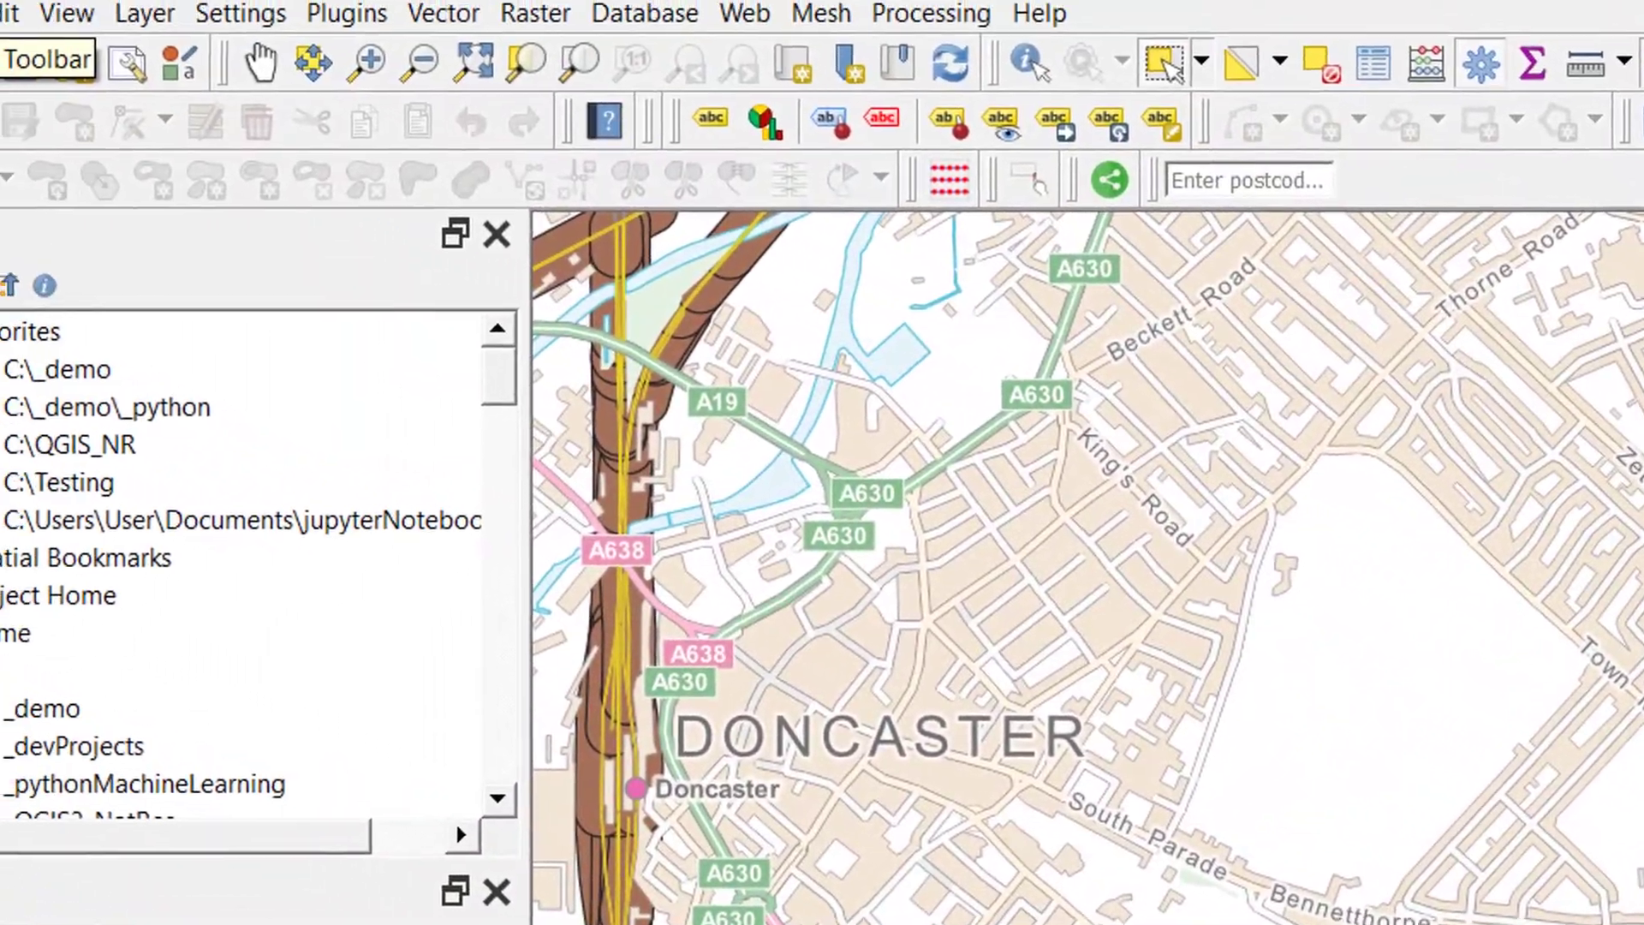
Start Project > Save To > GeoPackage and review the existing GeoPackage connections.
{"action": "left_click", "coordinate": [13, 57]}
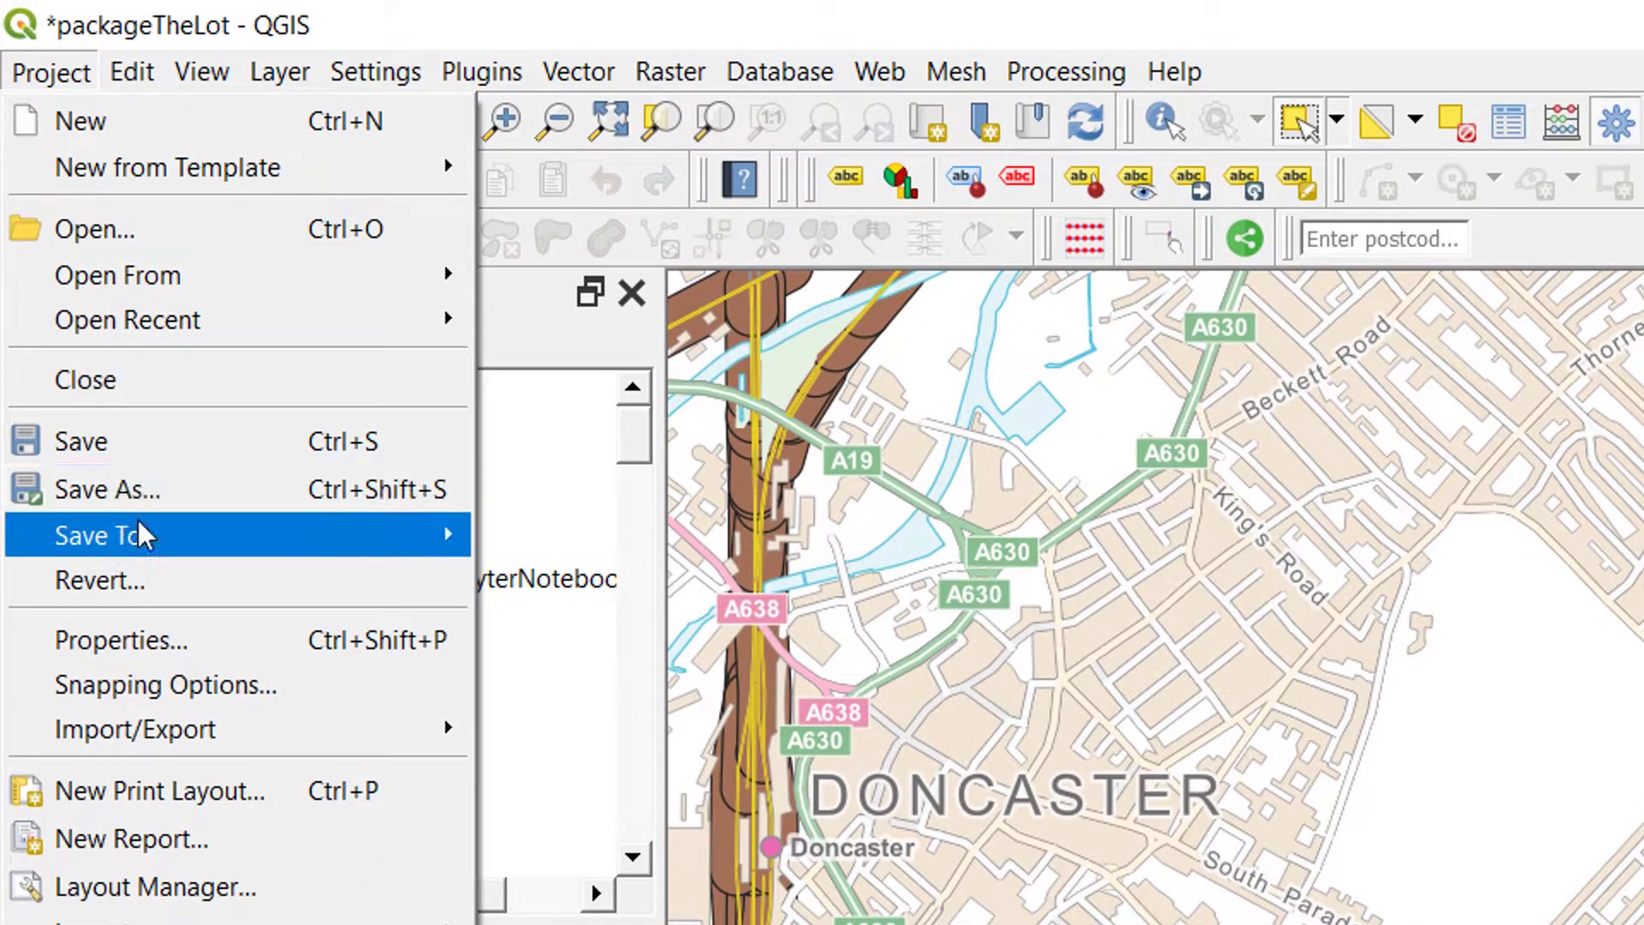
{"action": "mouse_move", "coordinate": [146, 535]}
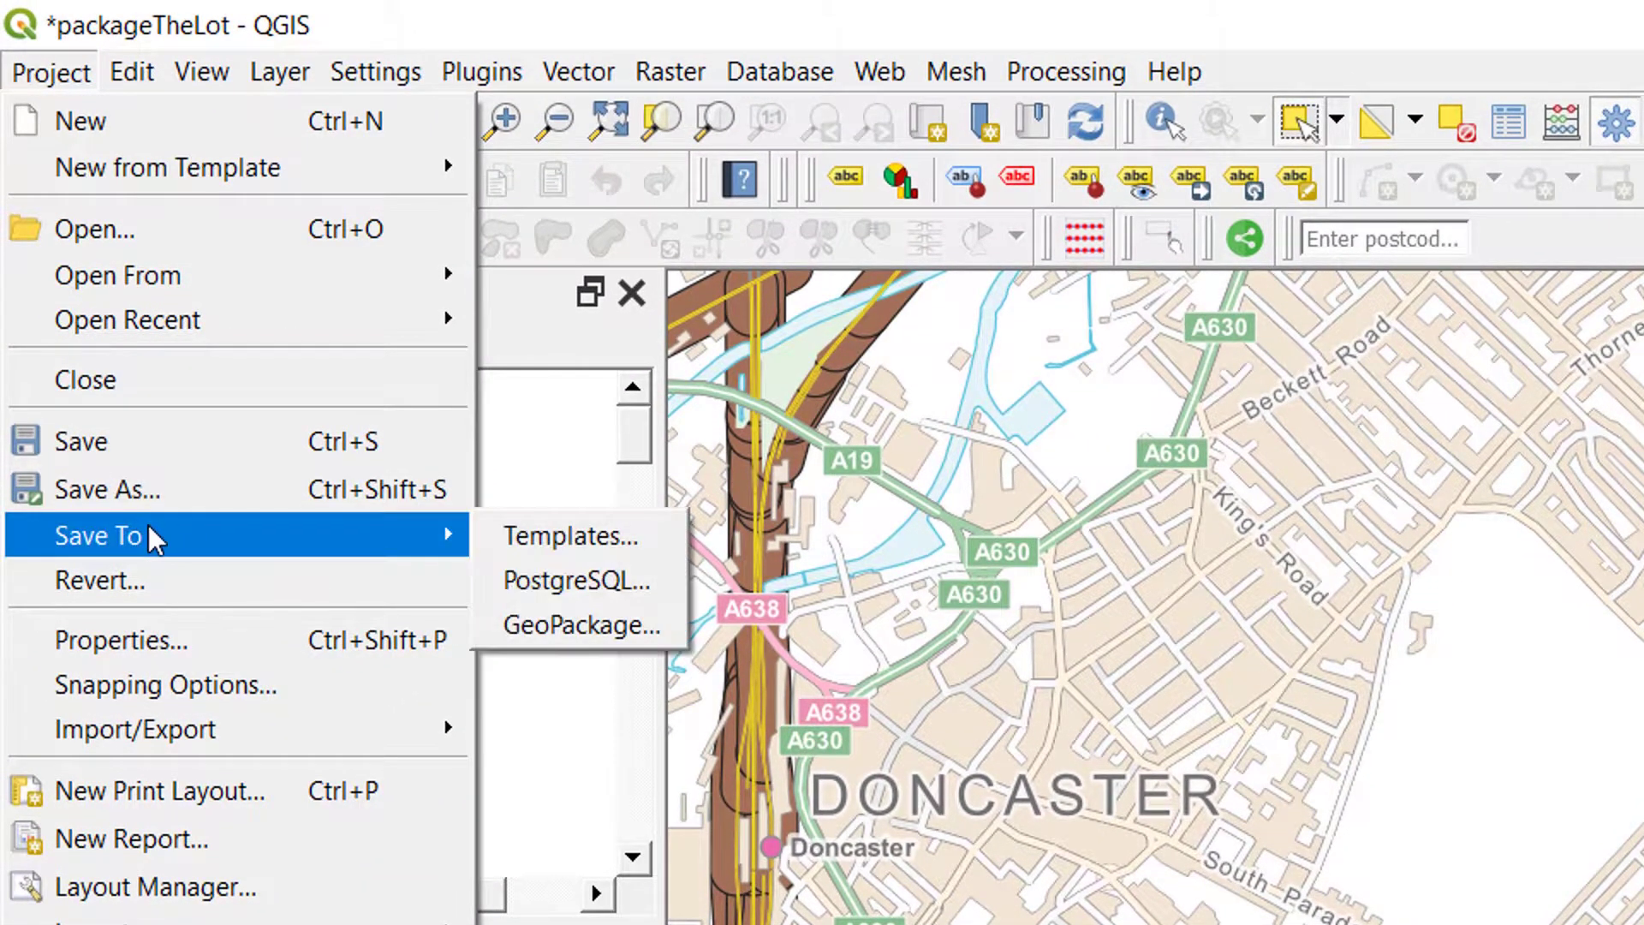
{"action": "left_click", "coordinate": [582, 623]}
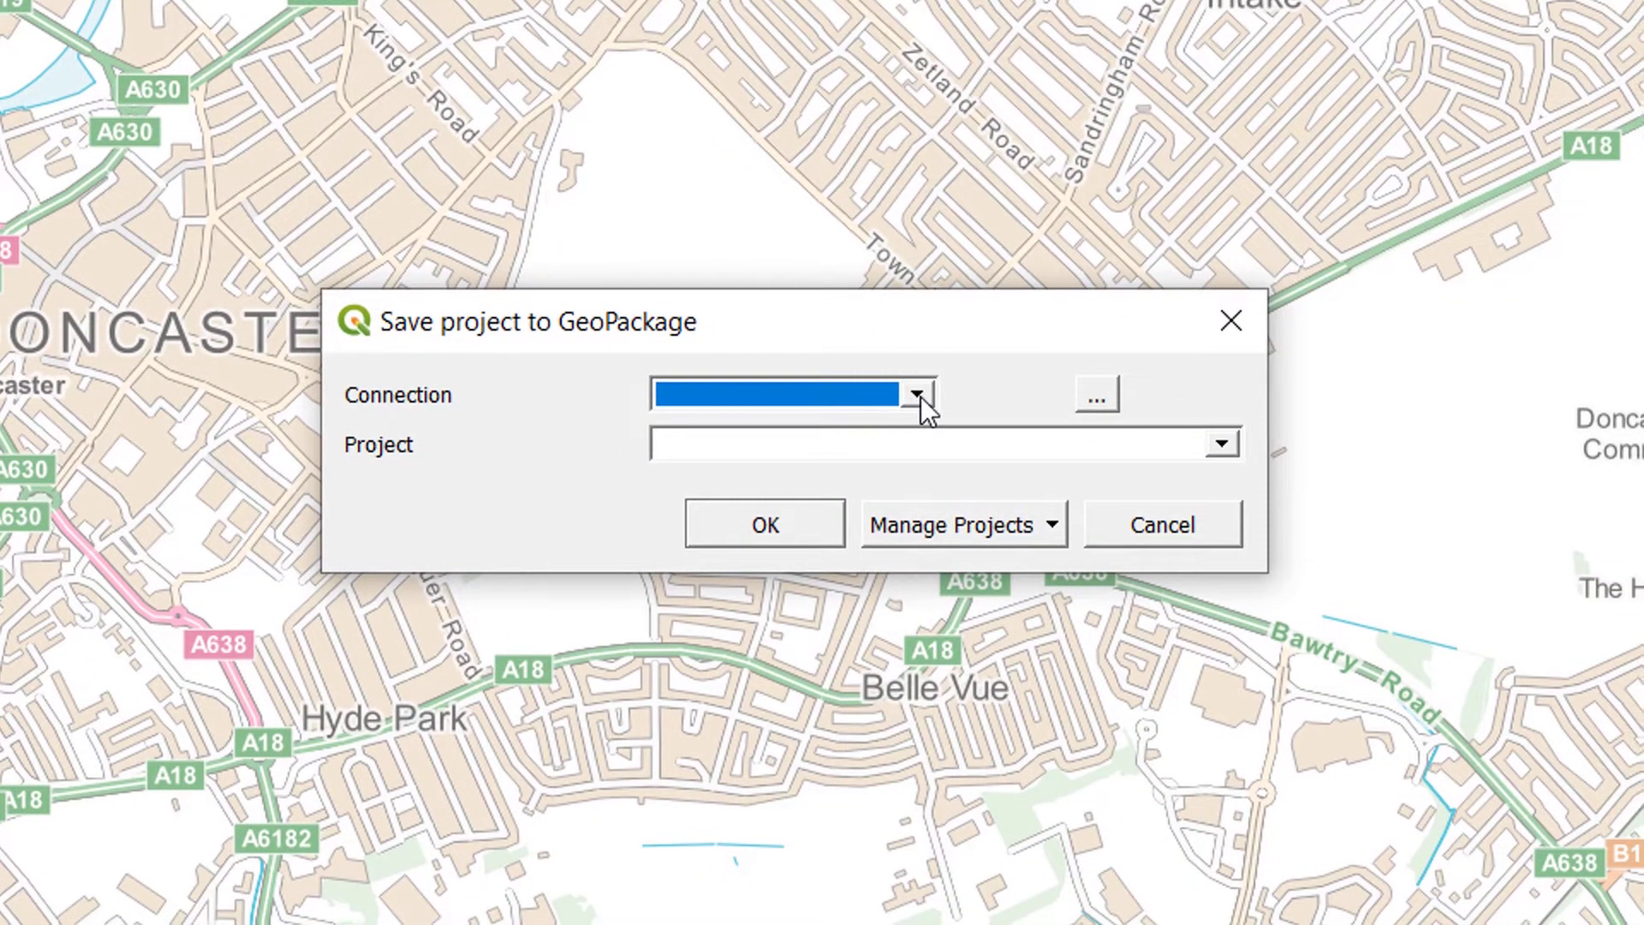
{"action": "left_click", "coordinate": [1191, 544]}
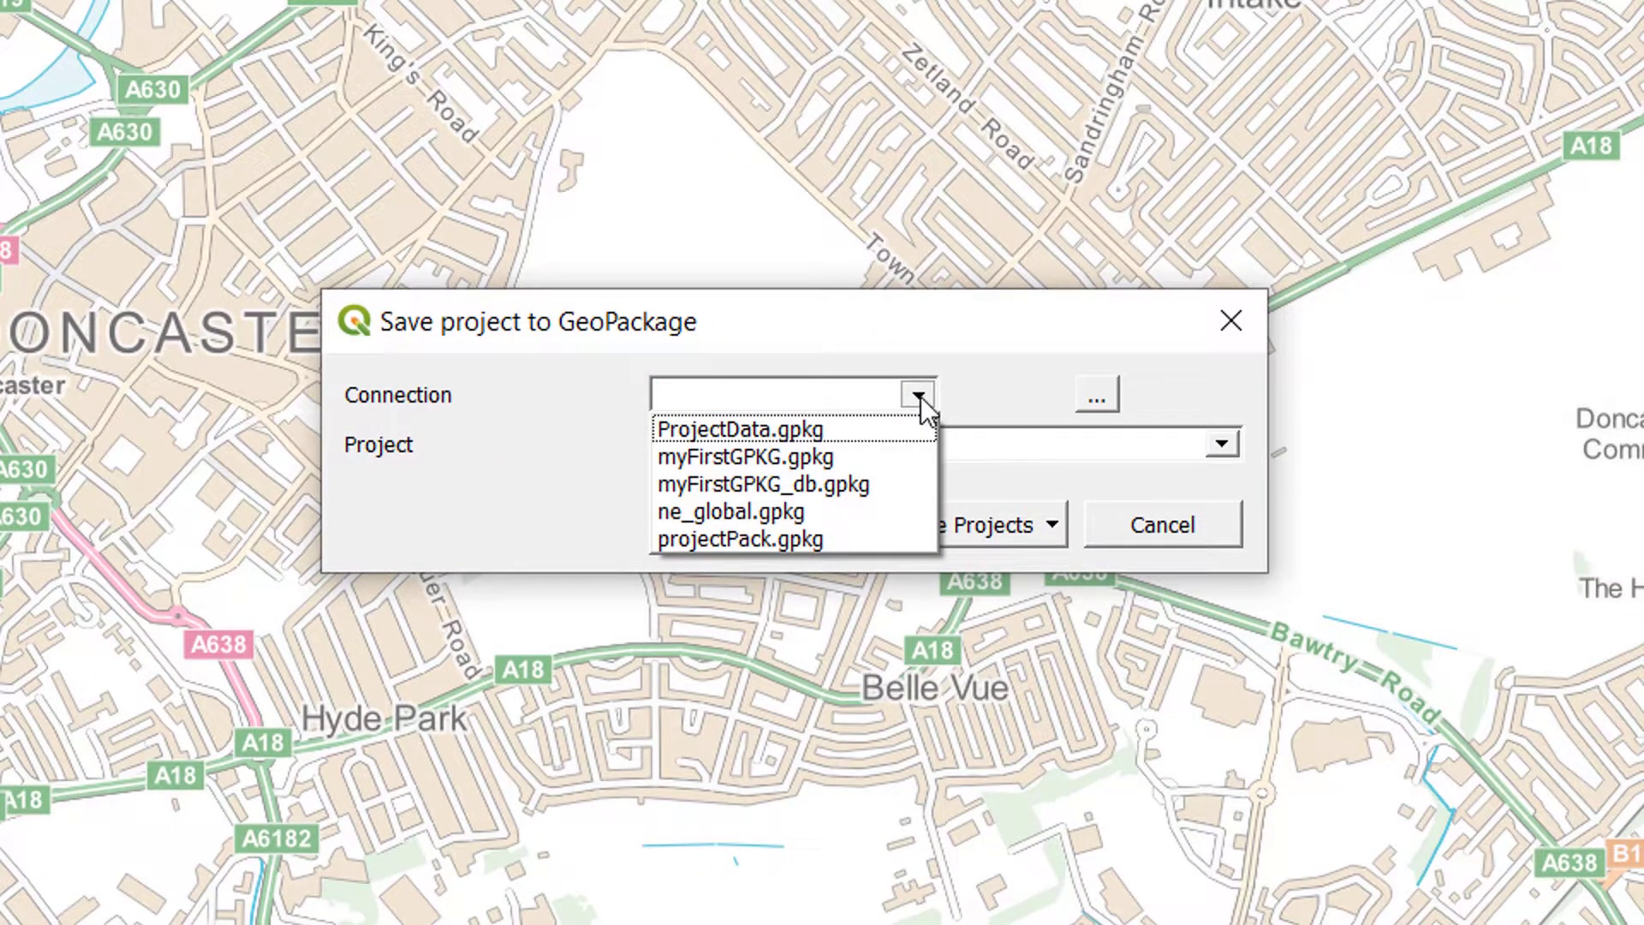
{"action": "left_click", "coordinate": [741, 539]}
Choose _demo\myPackage.gpkg and save the project there as pacckageTheLot.
{"action": "left_click", "coordinate": [1088, 396]}
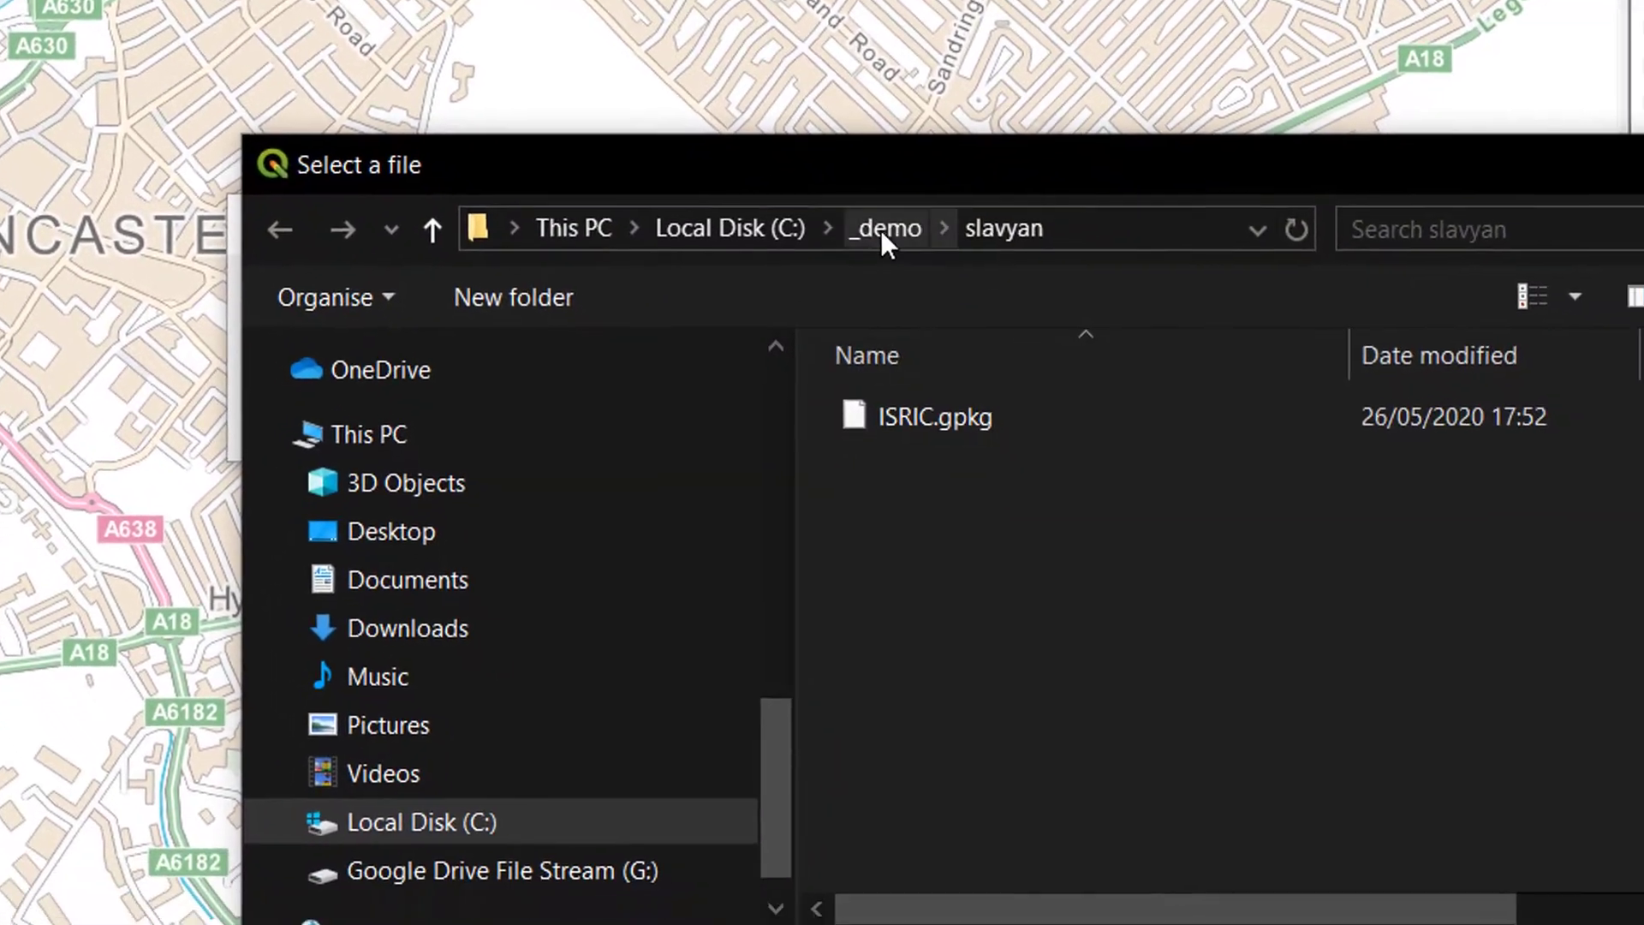
{"action": "left_click", "coordinate": [1009, 300]}
{"action": "scroll", "coordinate": [1186, 655], "scroll_direction": "down", "scroll_amount": 1}
{"action": "scroll", "coordinate": [1010, 512], "scroll_direction": "down", "scroll_amount": 2}
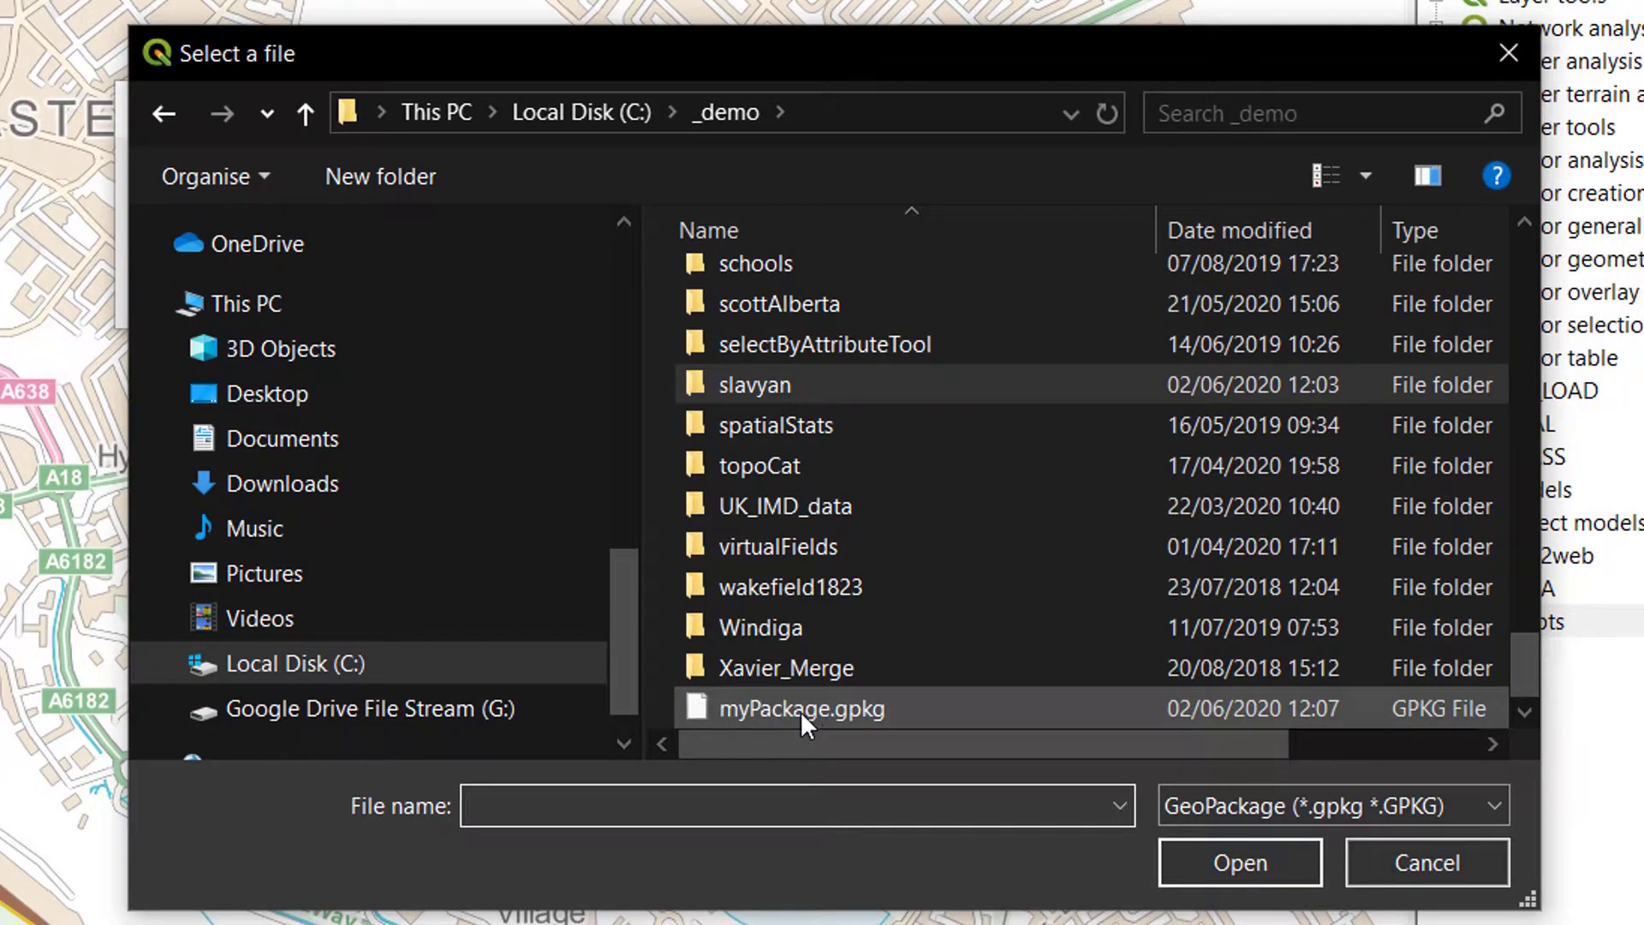
{"action": "left_click", "coordinate": [781, 711]}
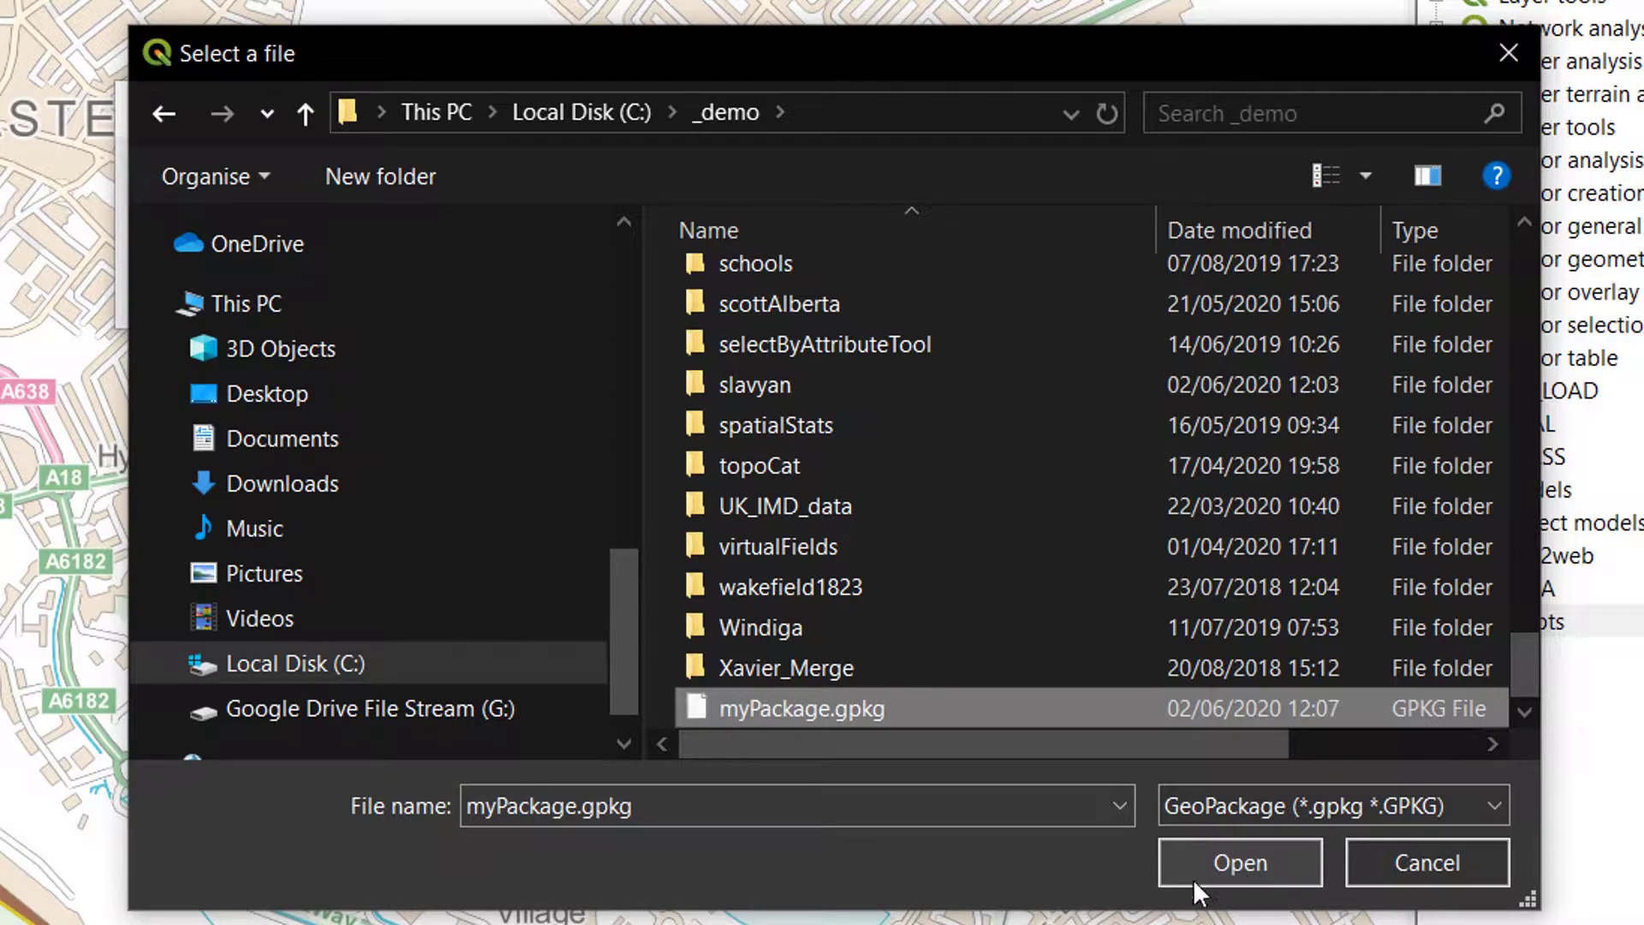
{"action": "left_click", "coordinate": [1249, 861]}
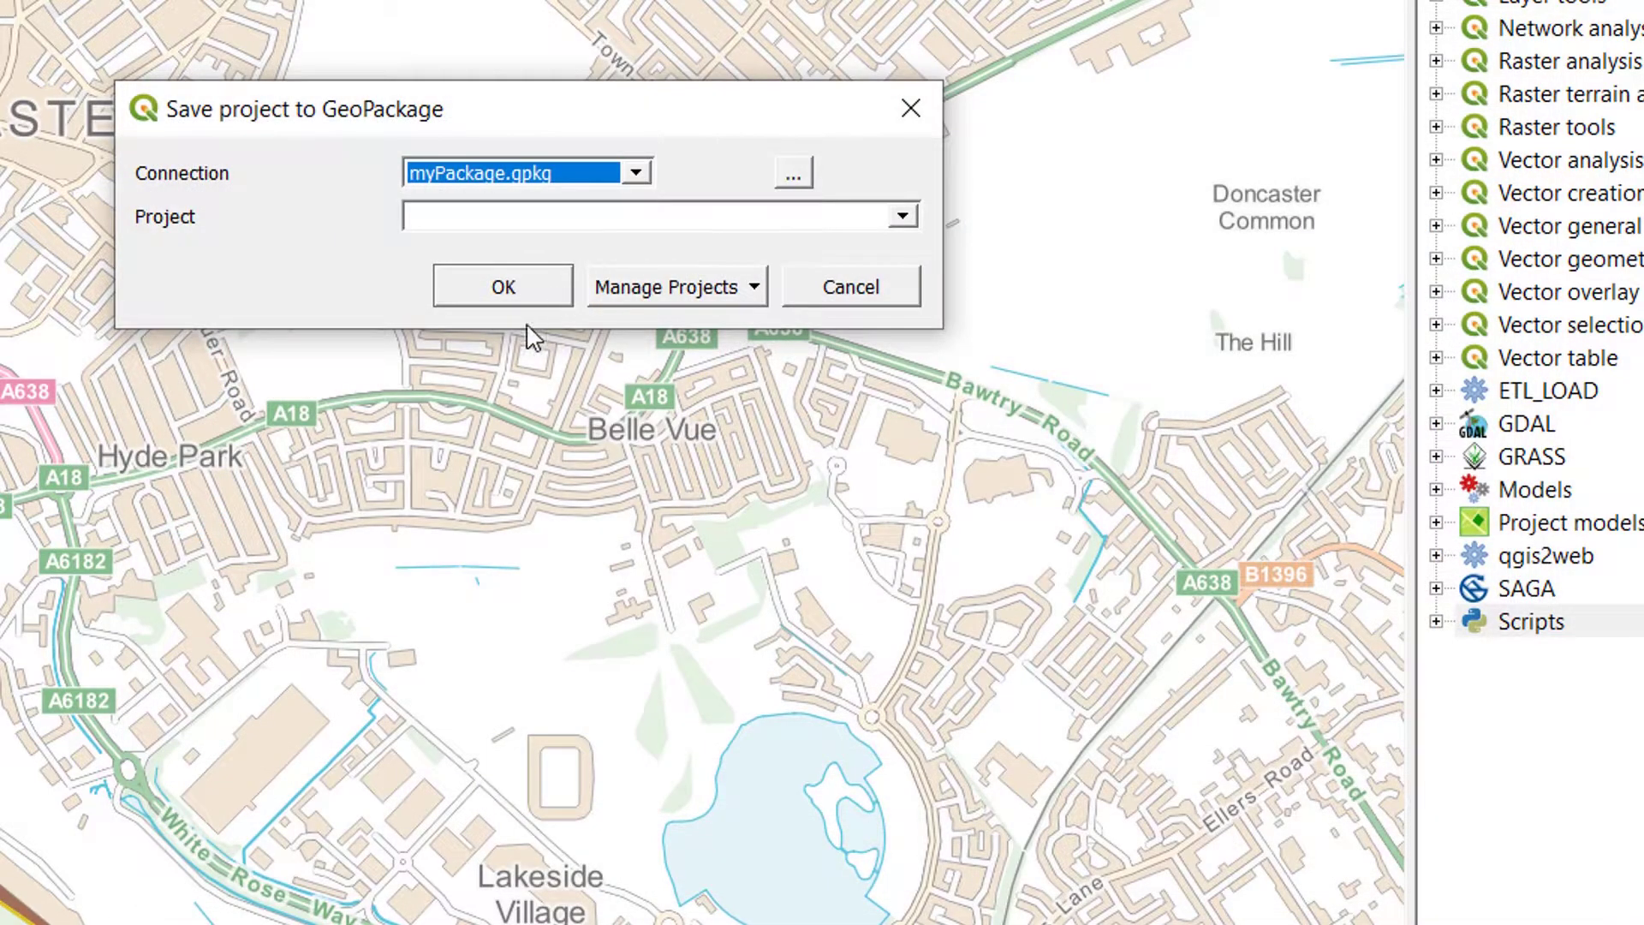
{"action": "left_click", "coordinate": [911, 219]}
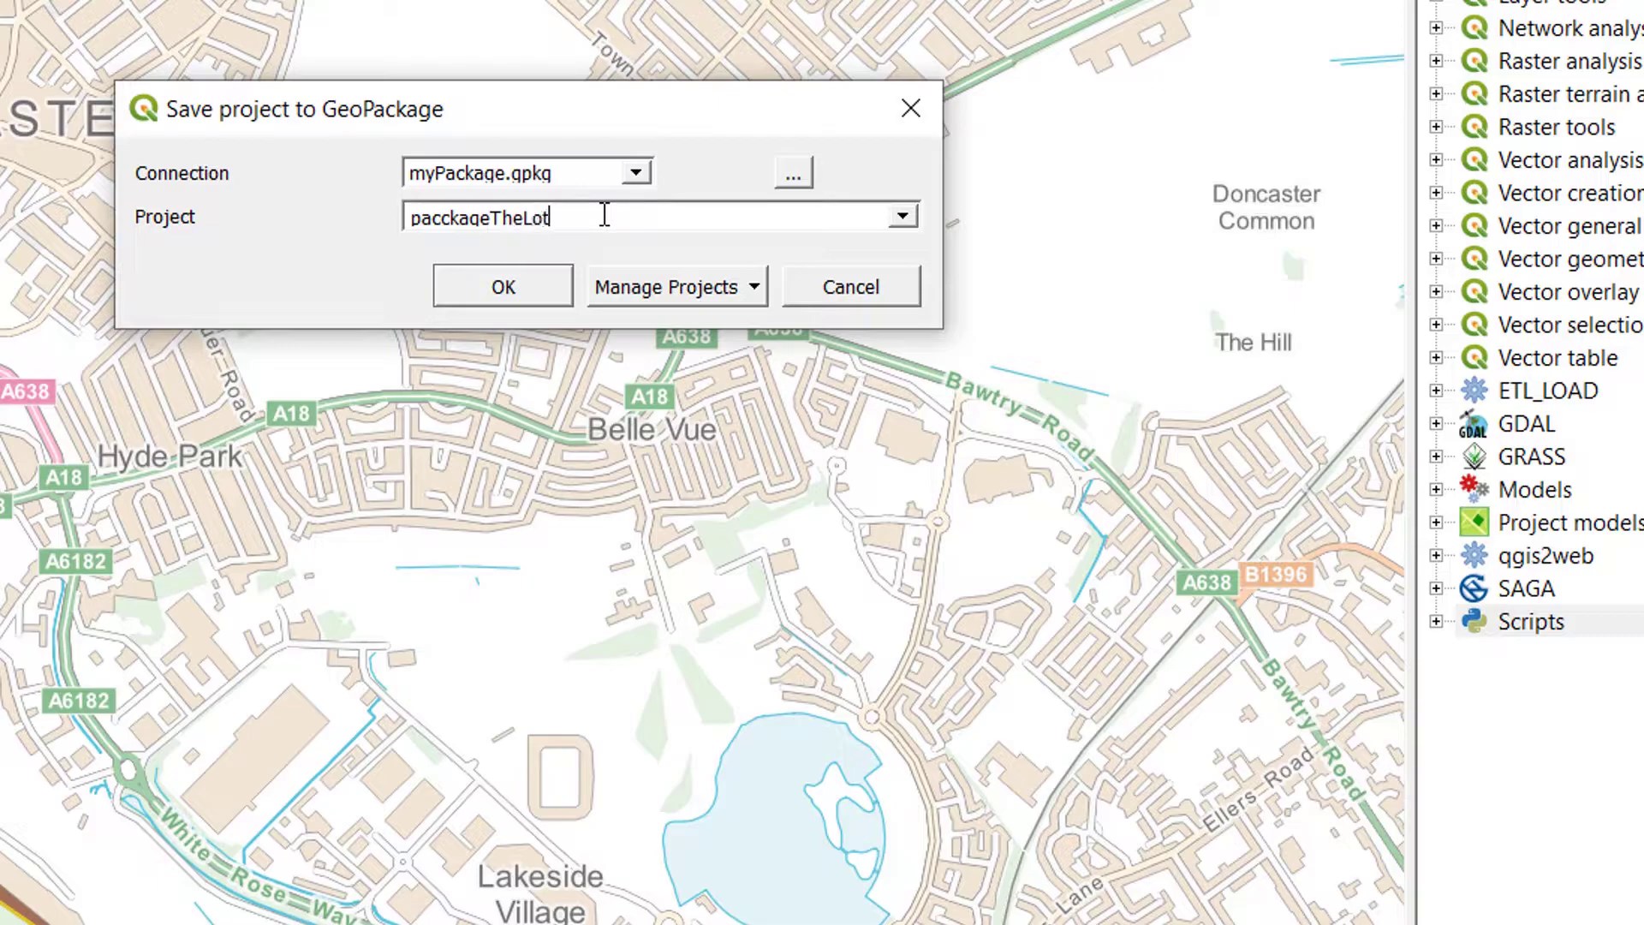
{"action": "left_click", "coordinate": [505, 290]}
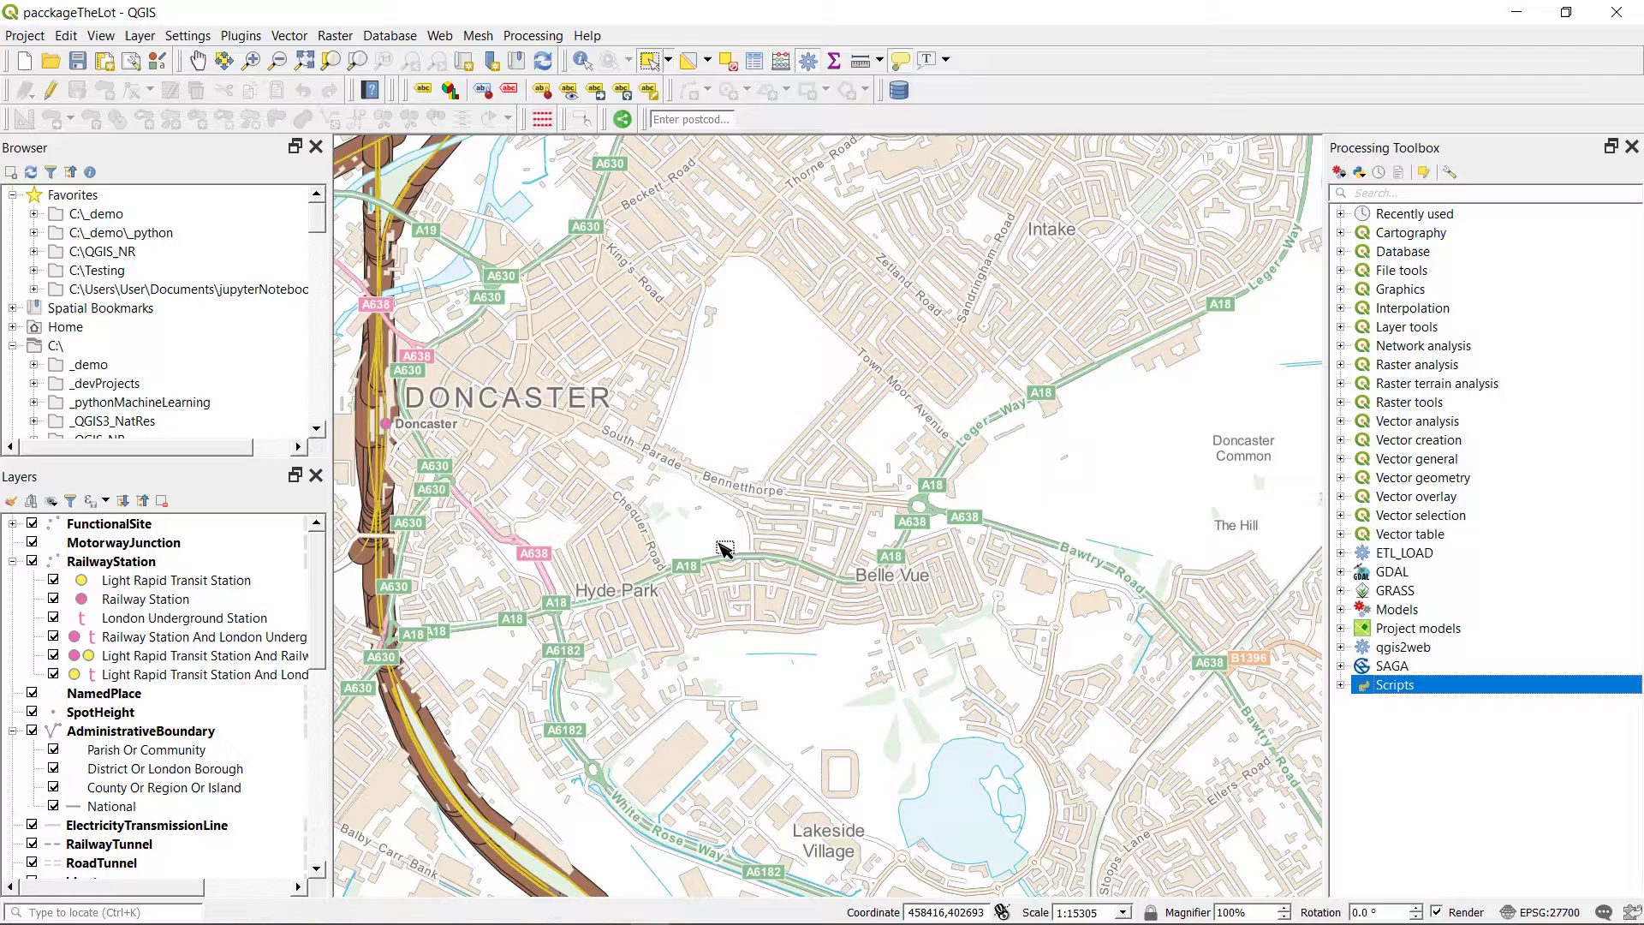
Expand C:\_demo and myPackage.gpkg in the Browser, scrolling down to the pacckageTheLot project.
{"action": "scroll", "coordinate": [248, 355], "scroll_direction": "down", "scroll_amount": 5}
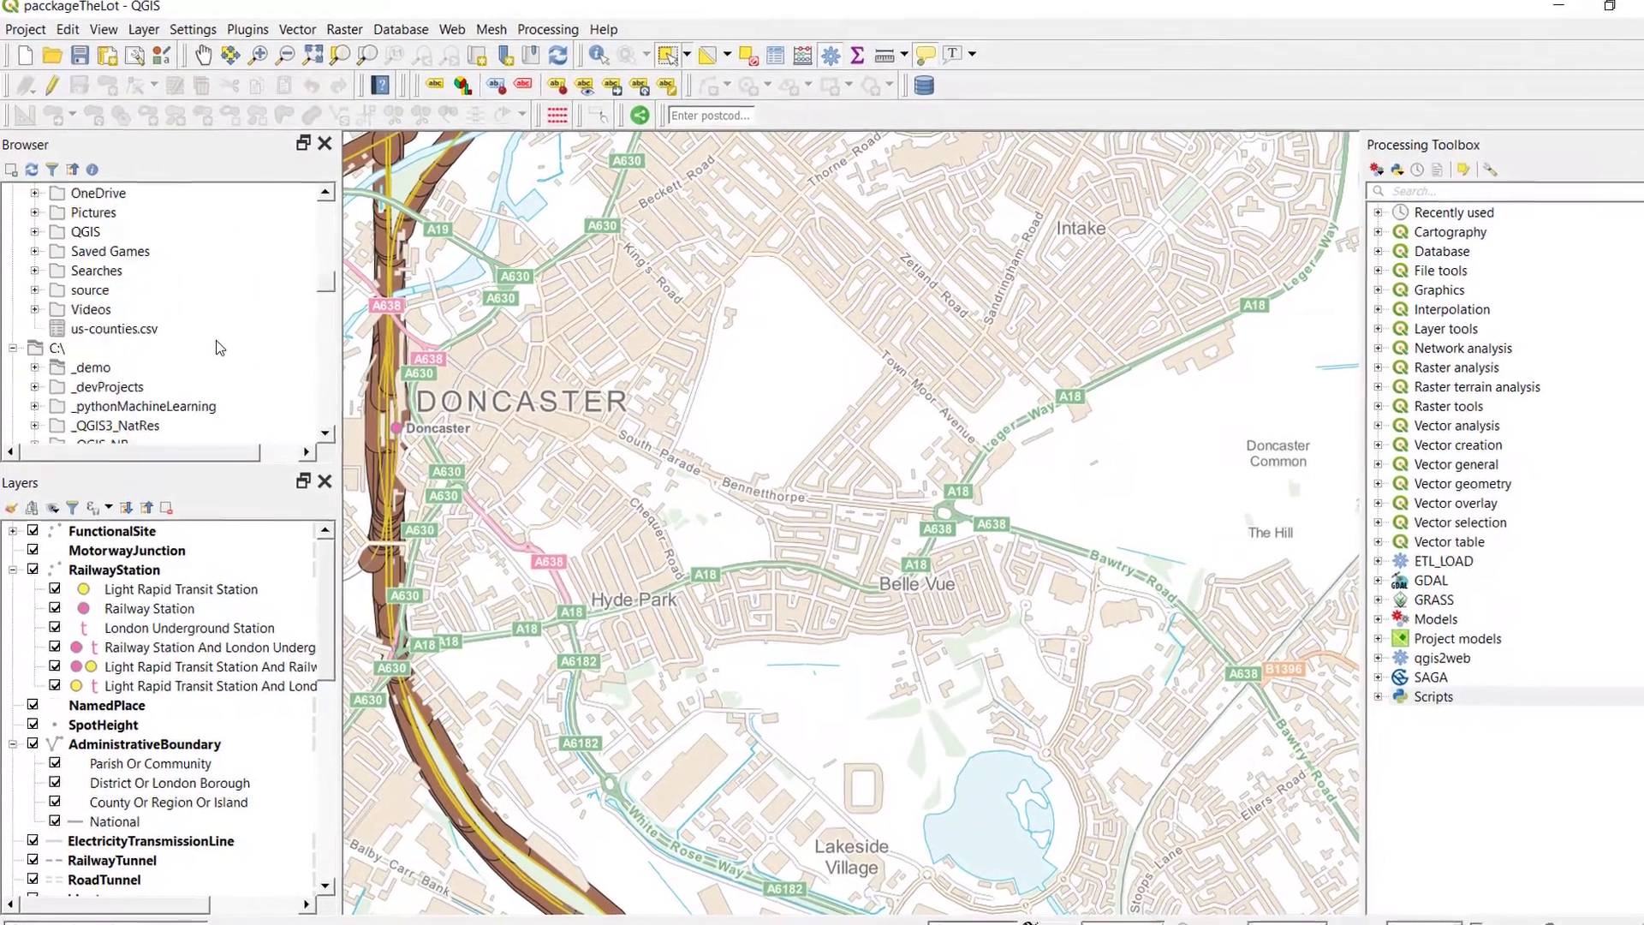
{"action": "scroll", "coordinate": [215, 341], "scroll_direction": "down", "scroll_amount": 1}
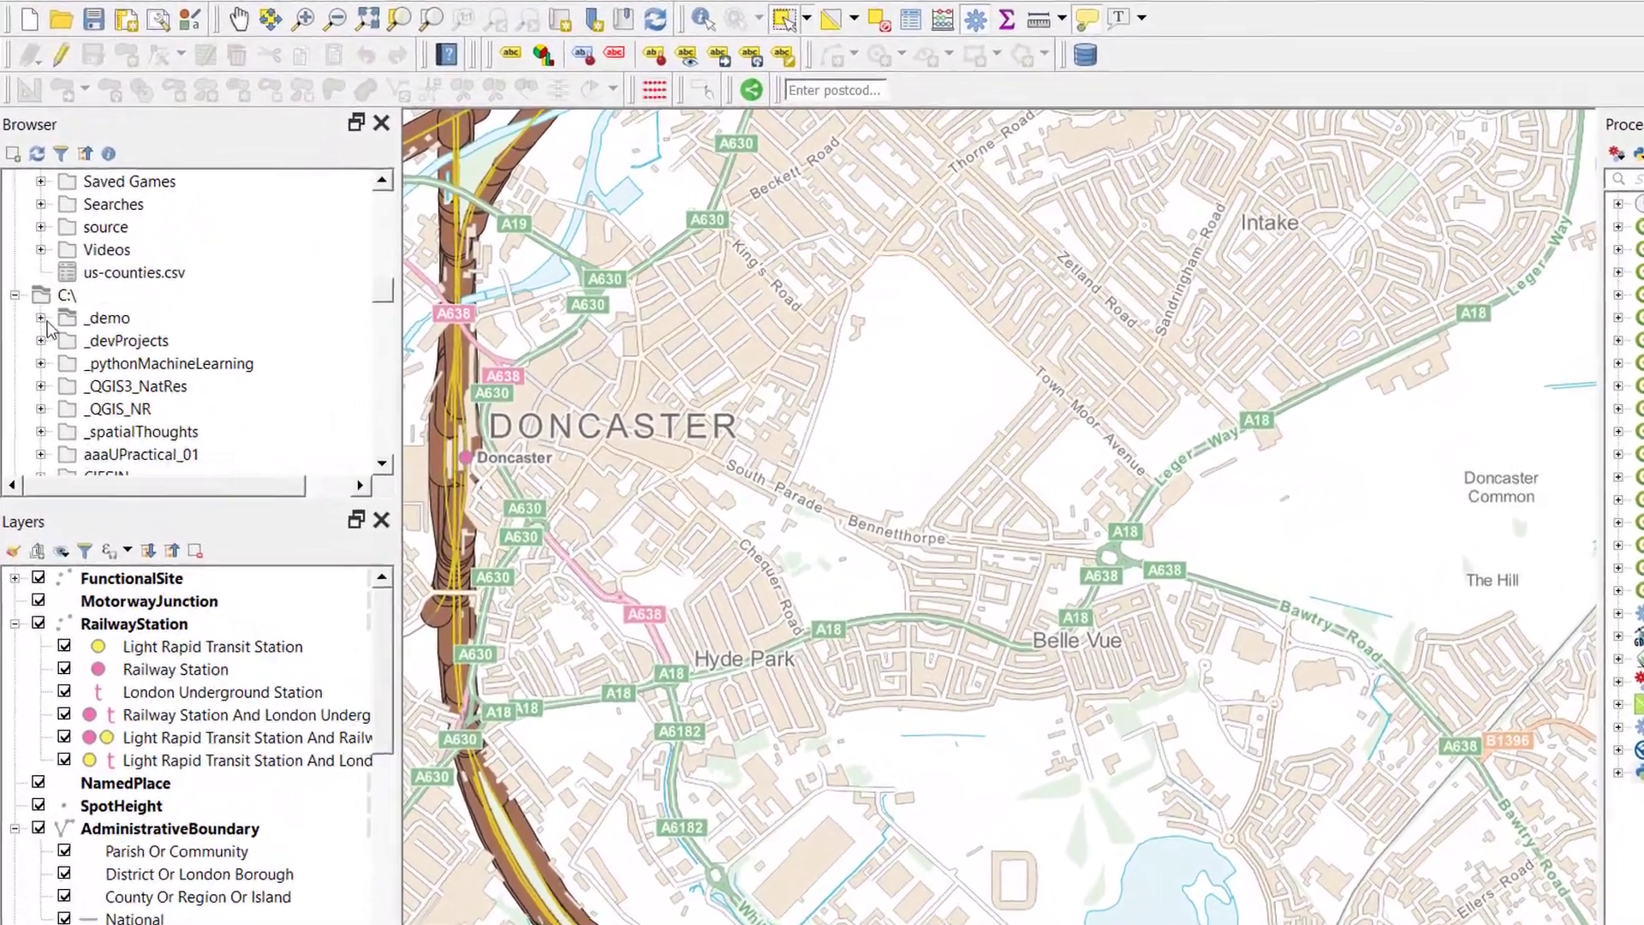
{"action": "left_click", "coordinate": [35, 311]}
{"action": "scroll", "coordinate": [192, 382], "scroll_direction": "down", "scroll_amount": 20}
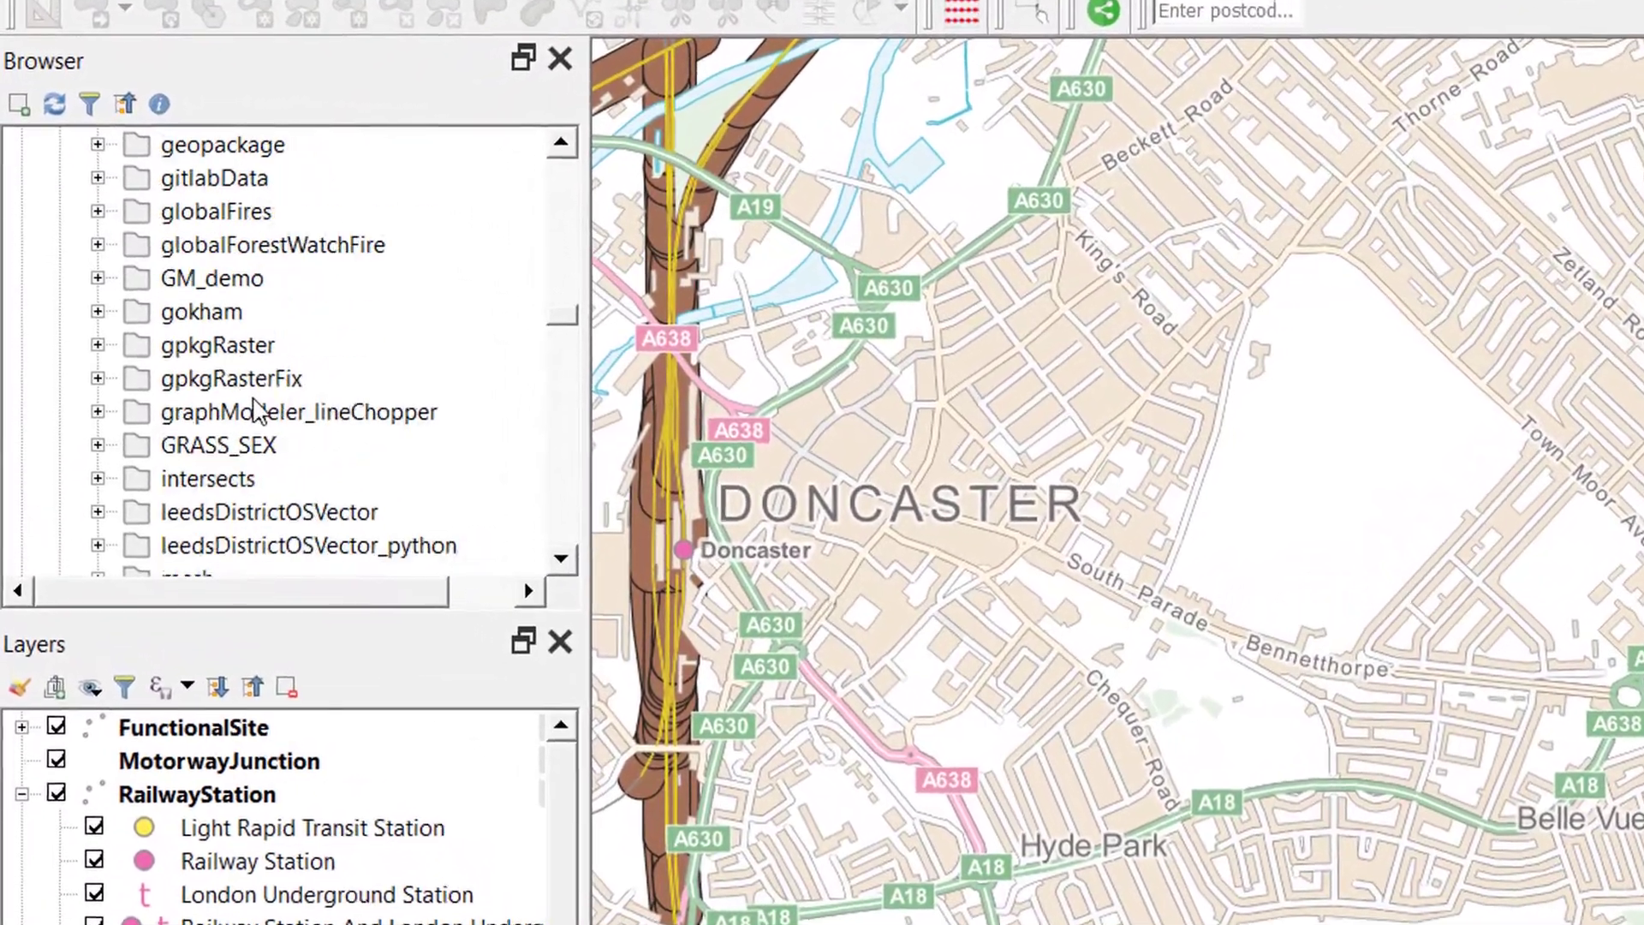
{"action": "scroll", "coordinate": [276, 433], "scroll_direction": "down", "scroll_amount": 7}
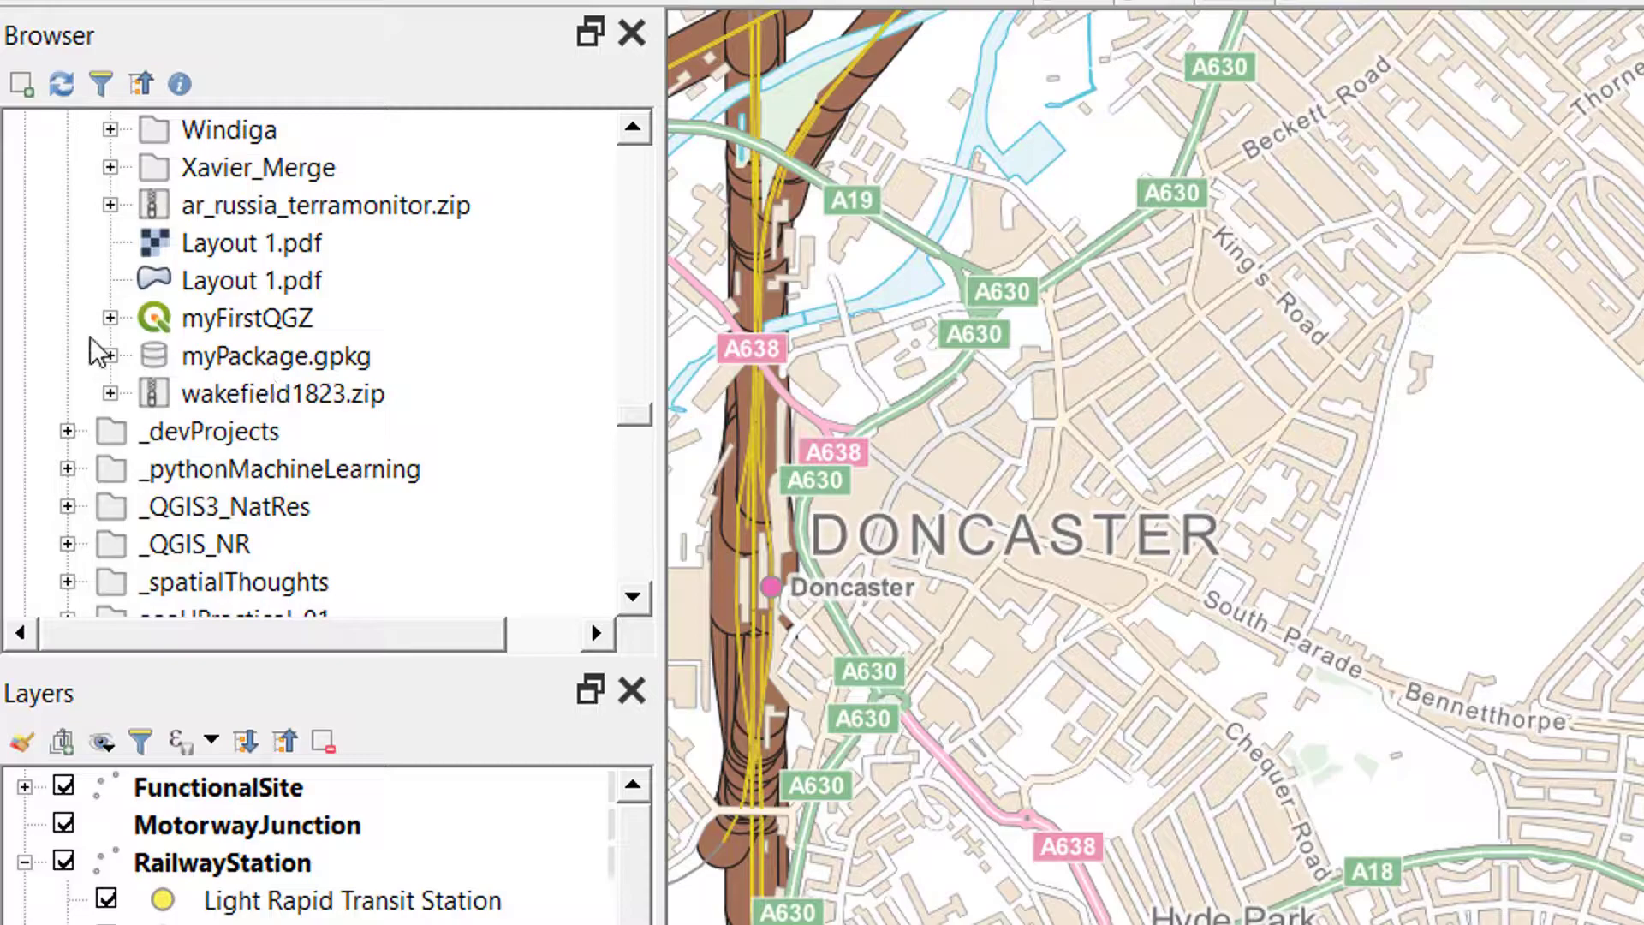
{"action": "left_click", "coordinate": [113, 355]}
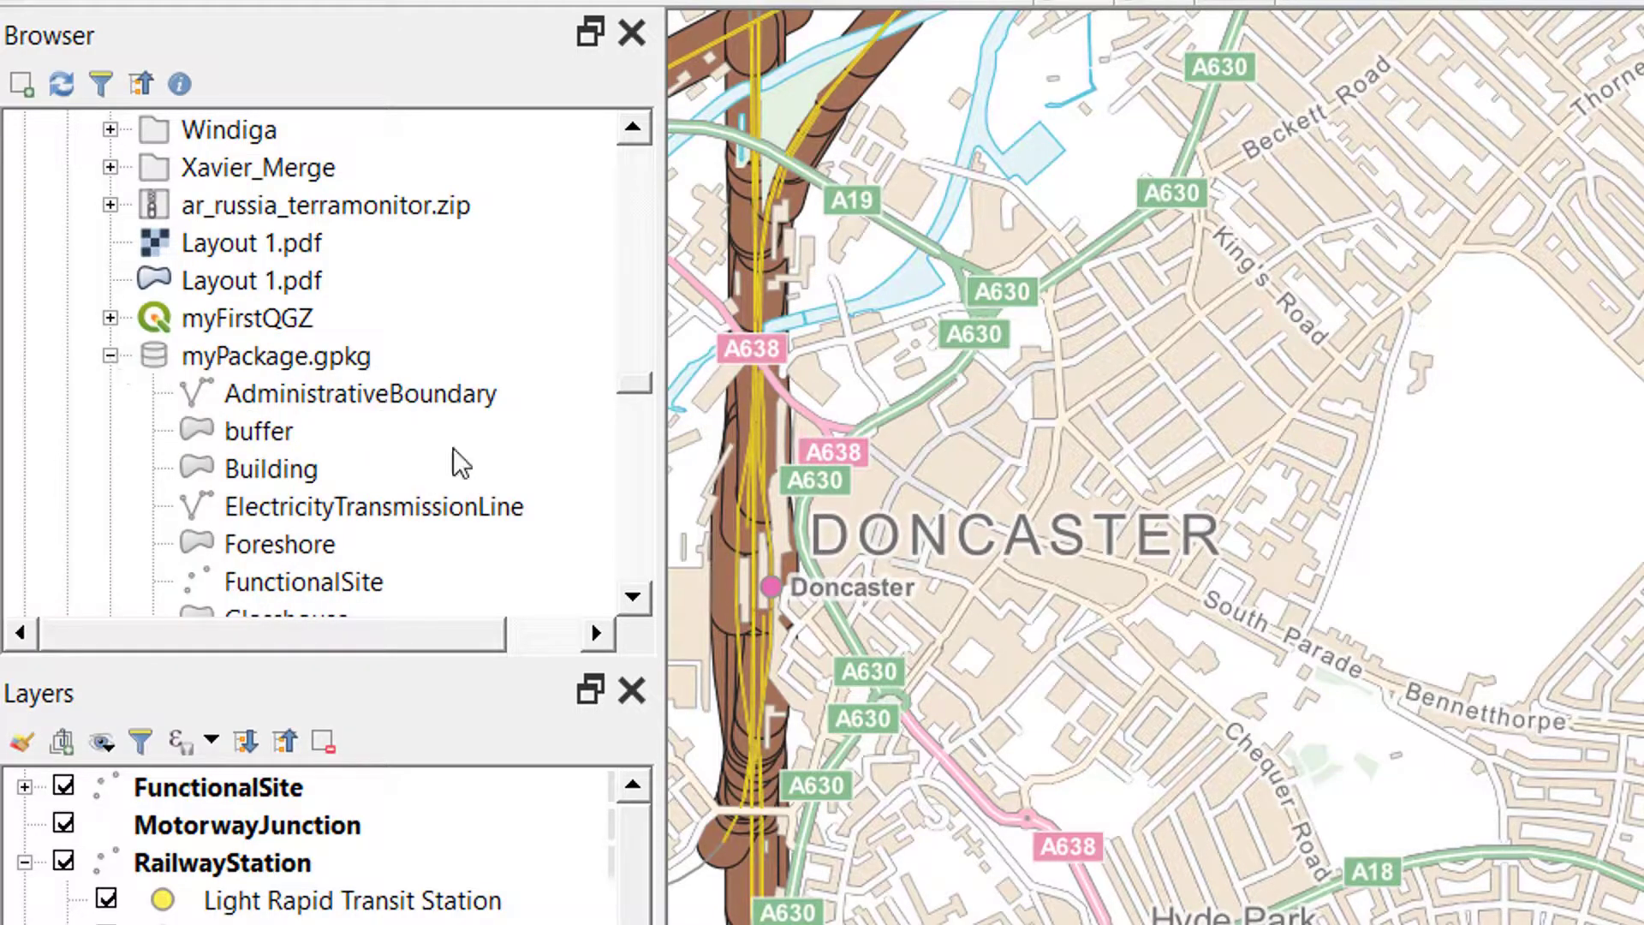
{"action": "scroll", "coordinate": [308, 377], "scroll_direction": "down", "scroll_amount": 1}
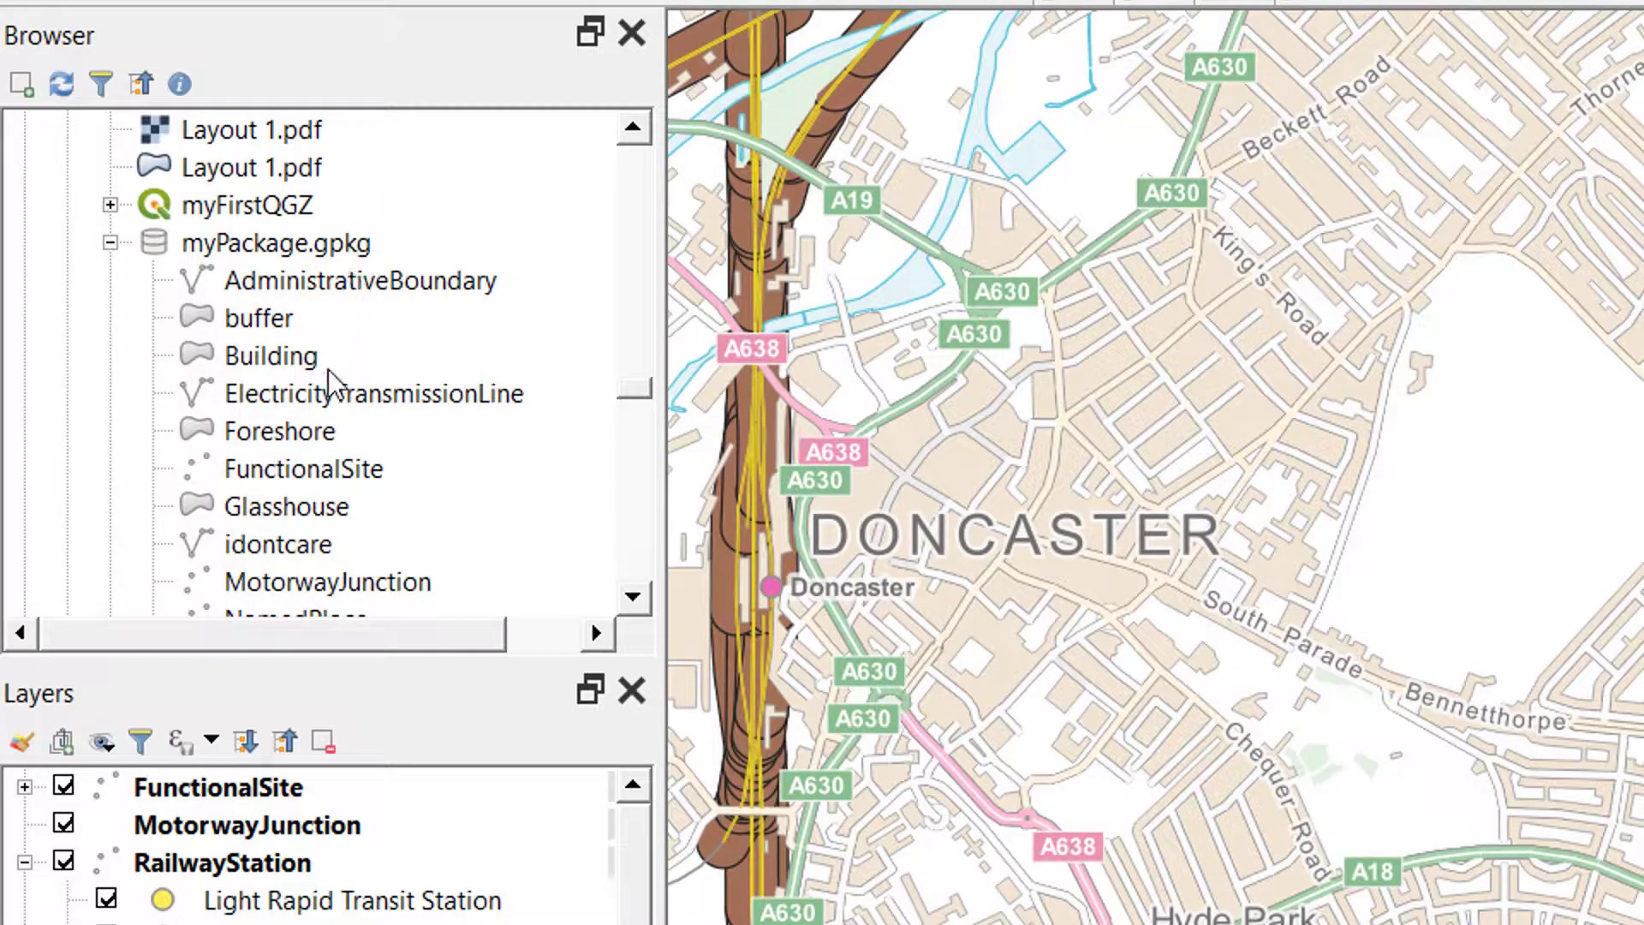
{"action": "scroll", "coordinate": [327, 403], "scroll_direction": "down", "scroll_amount": 3}
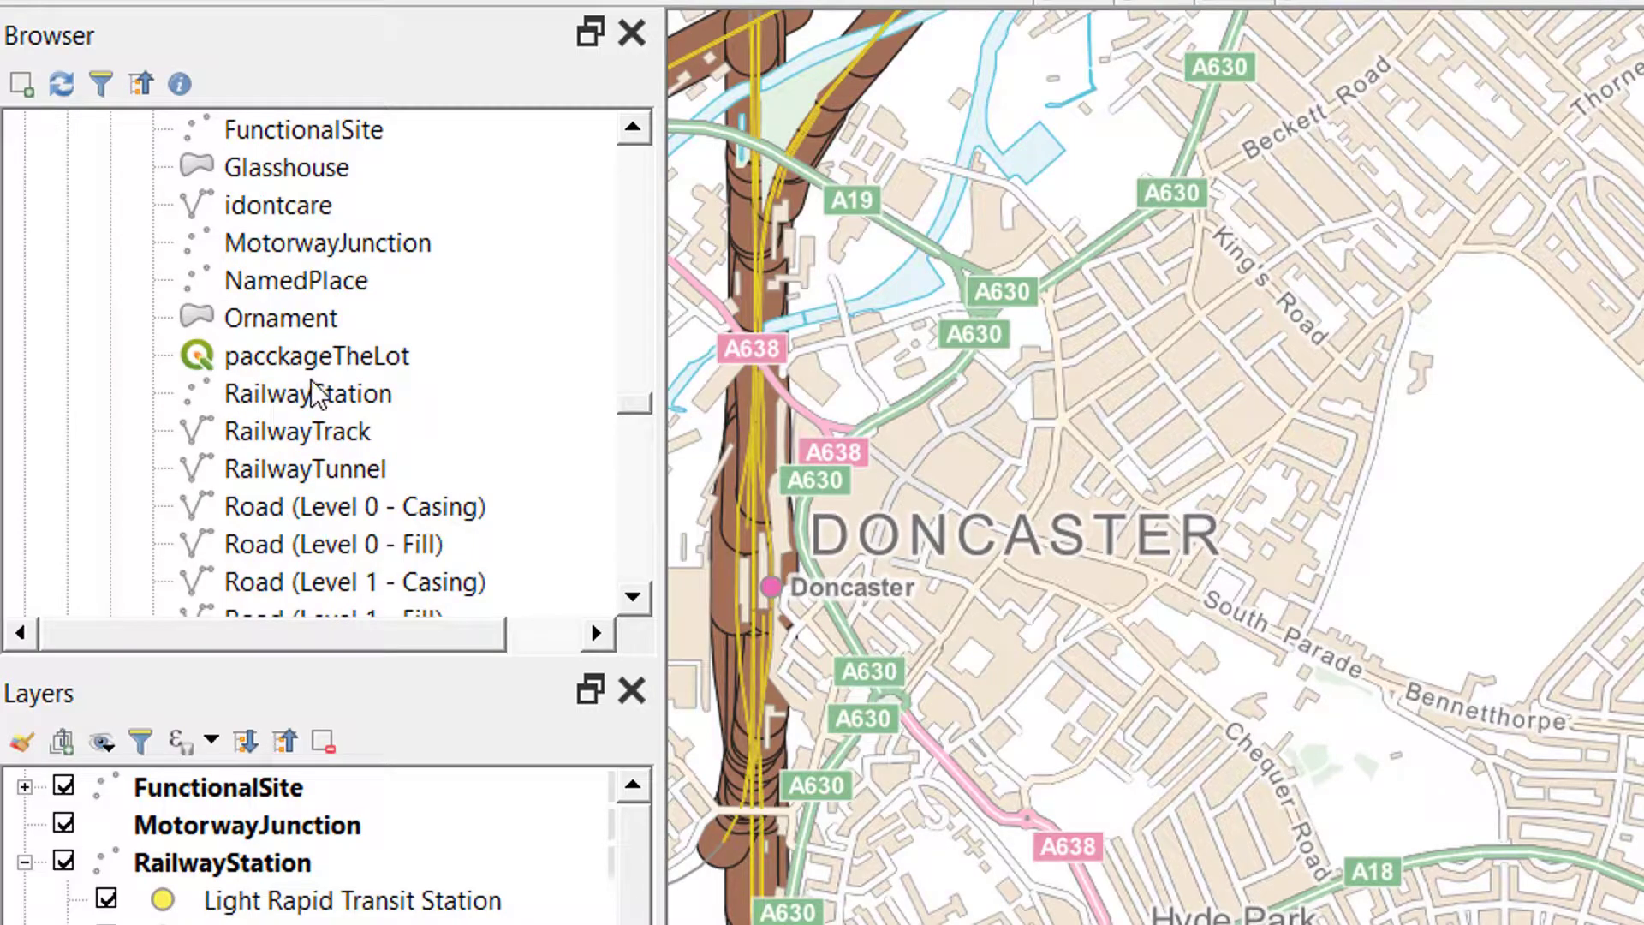
{"action": "mouse_move", "coordinate": [263, 361]}
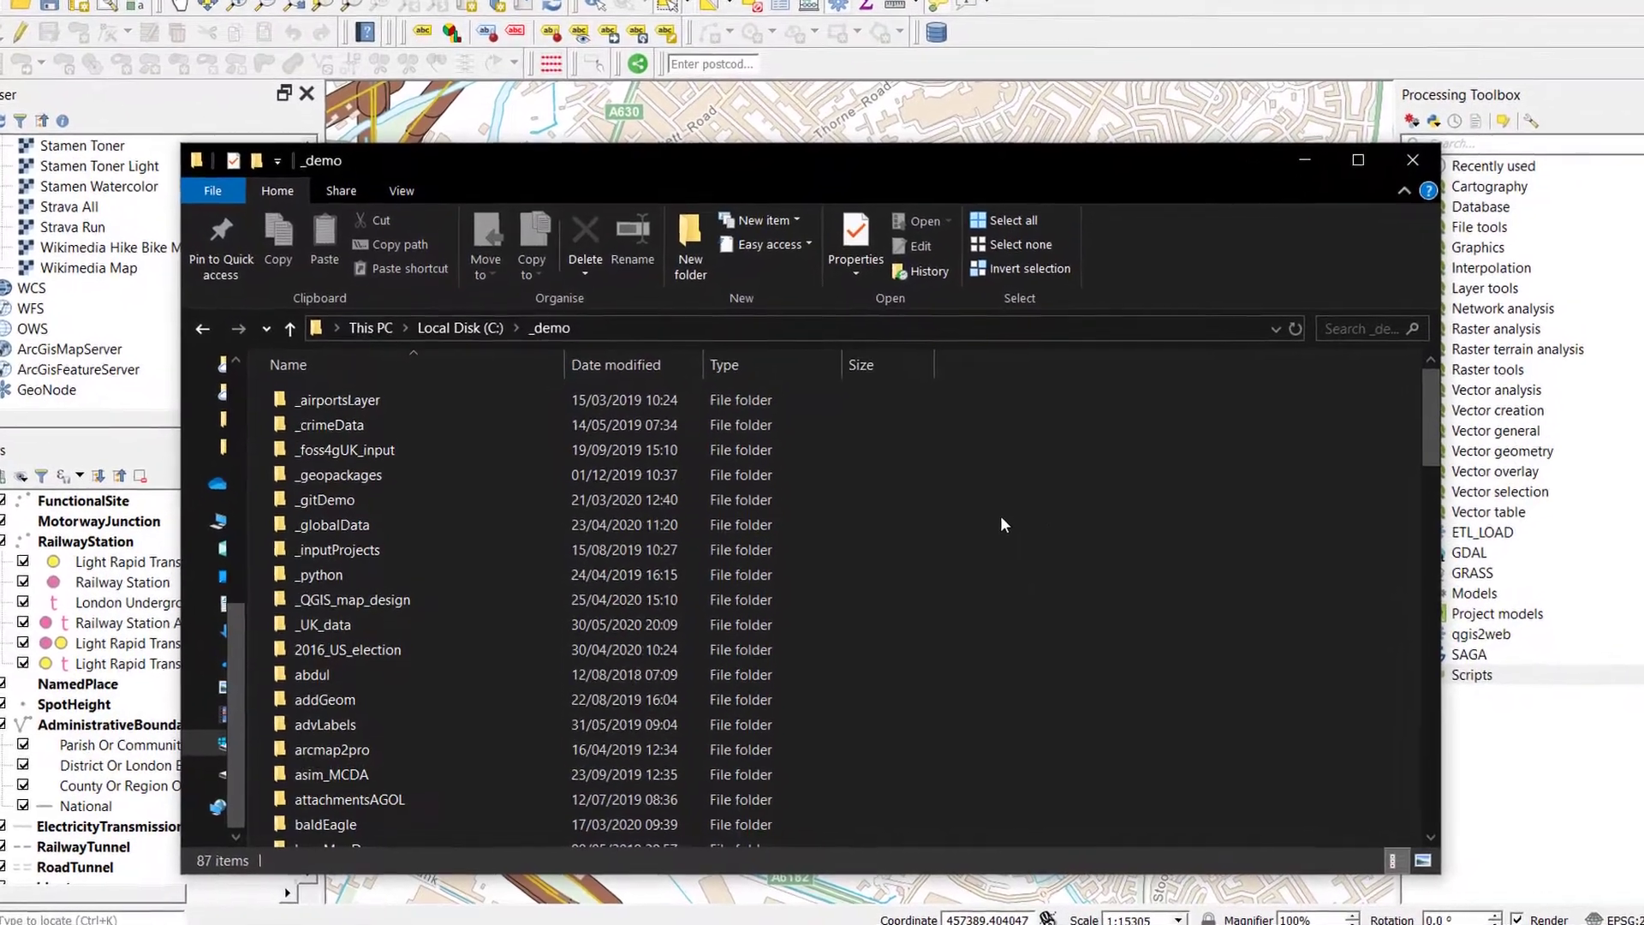
Select myPackage.gpkg in C:\_demo and bring up its context menu.
{"action": "scroll", "coordinate": [1019, 522], "scroll_direction": "down", "scroll_amount": 7}
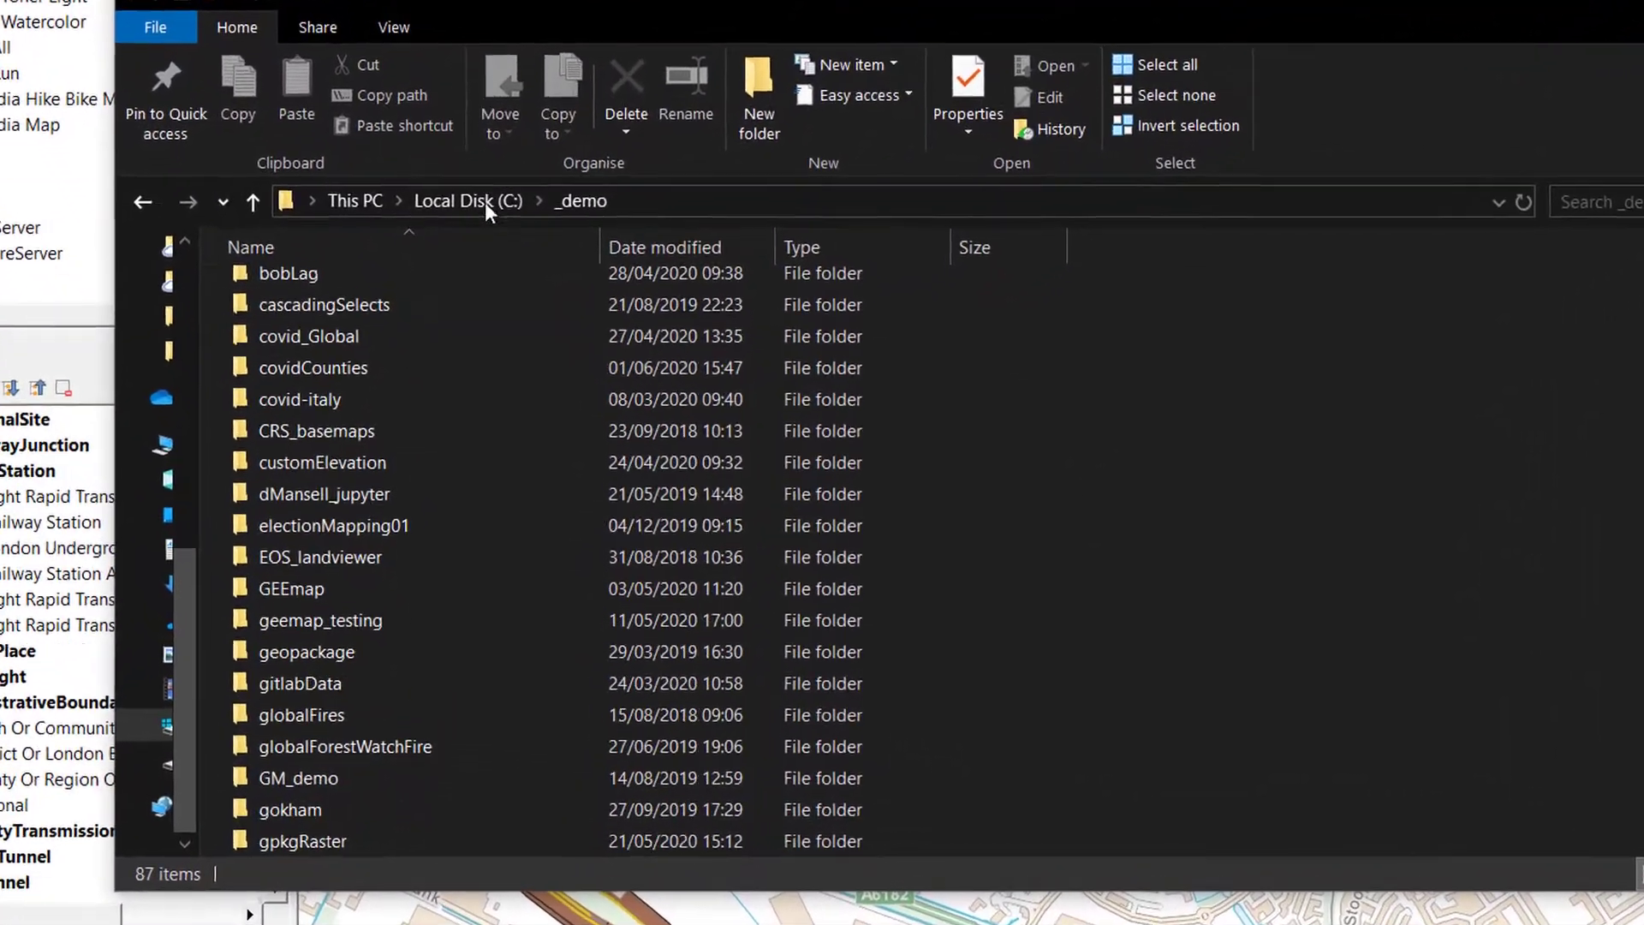
{"action": "scroll", "coordinate": [711, 398], "scroll_direction": "down", "scroll_amount": 15}
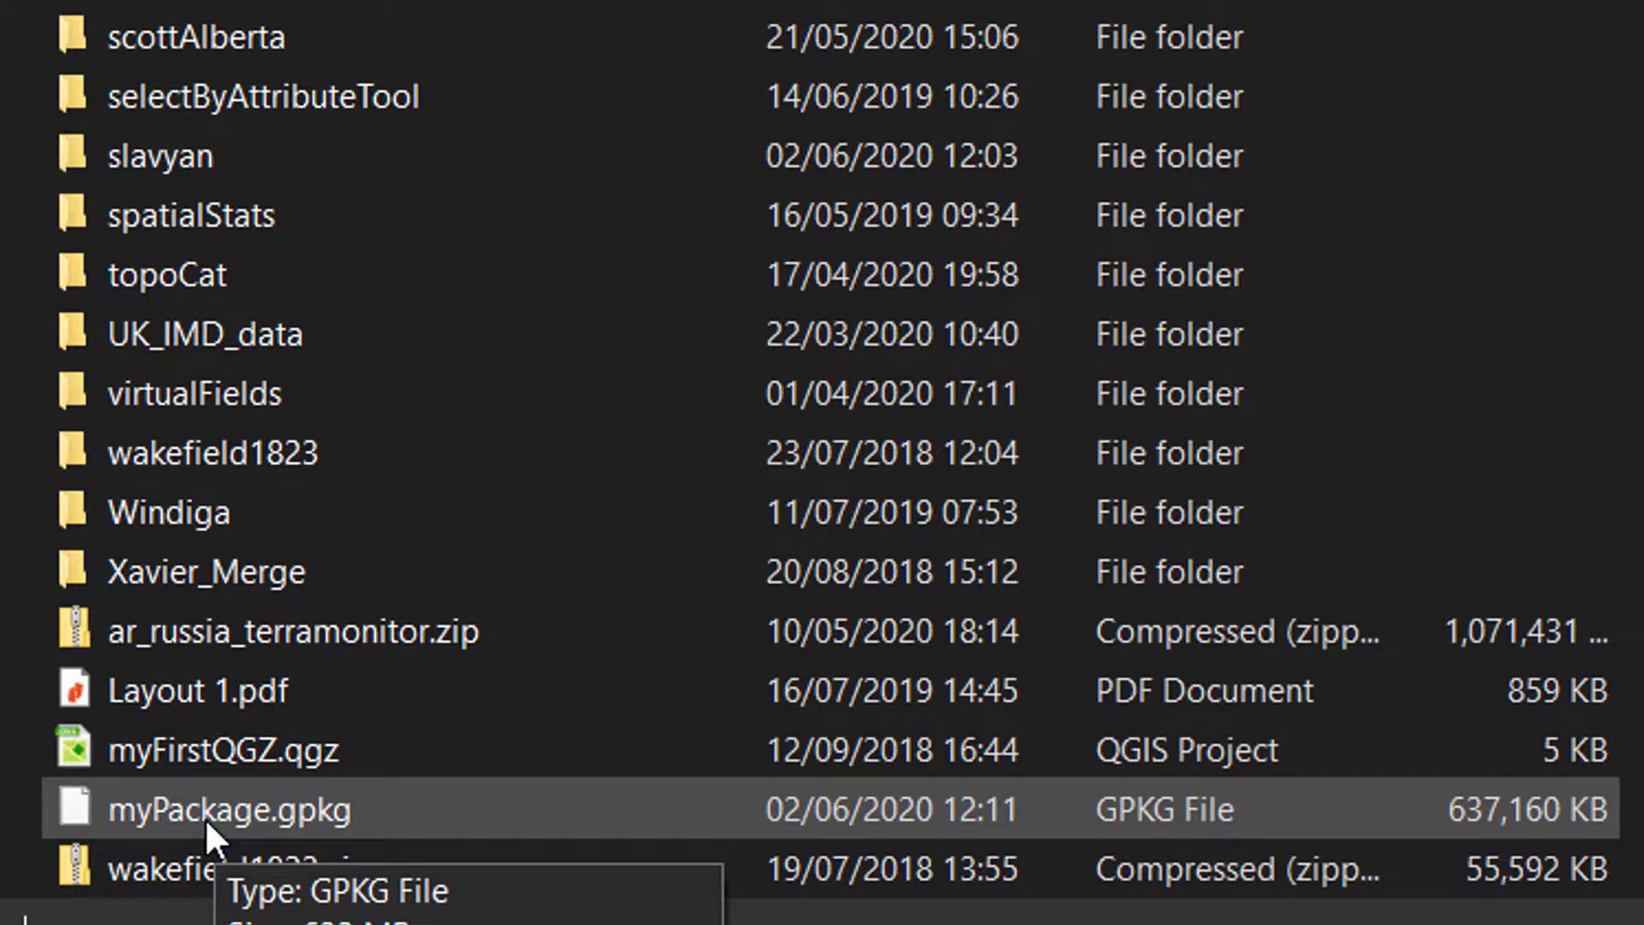
{"action": "left_click", "coordinate": [204, 817]}
{"action": "right_click", "coordinate": [223, 804]}
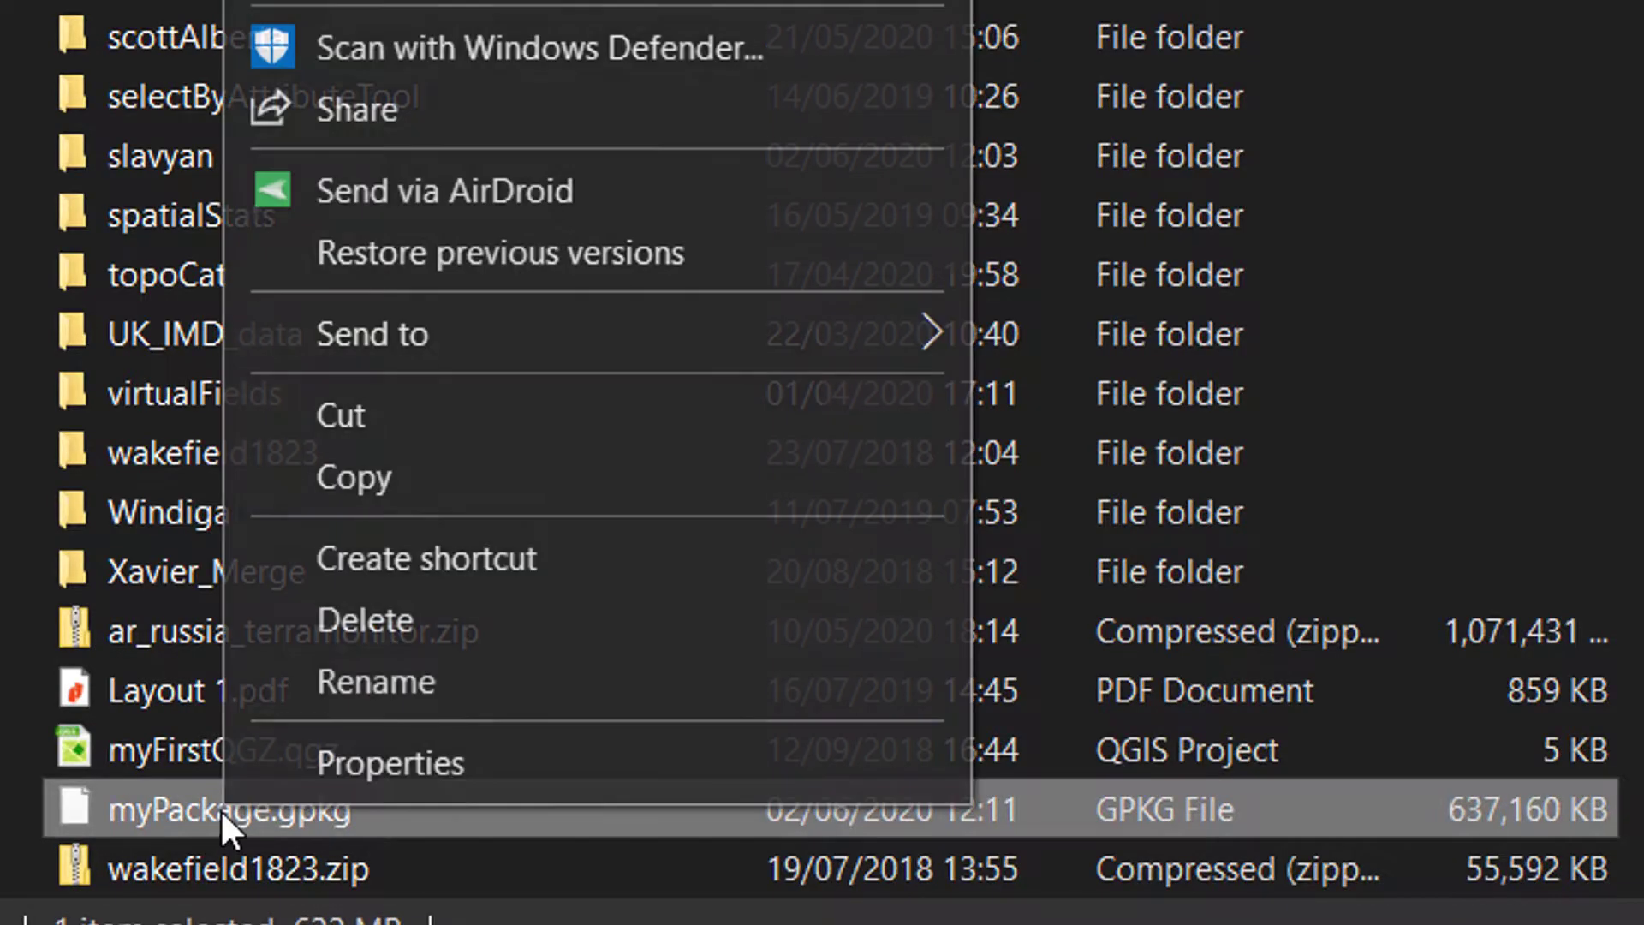